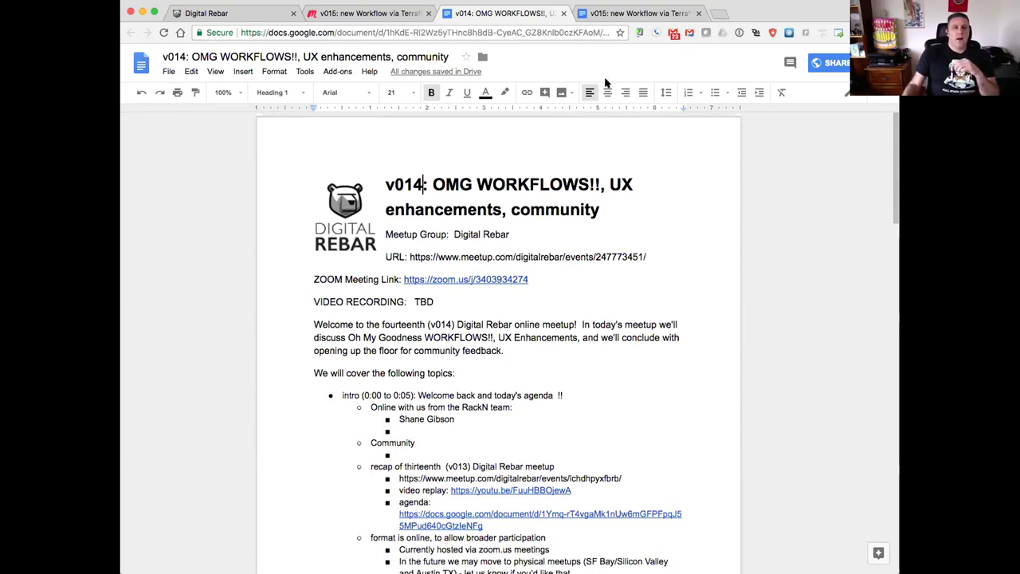
- Open the v015 meetup agenda document and review its introduction and topics
{"action": "left_click", "coordinate": [637, 13]}
{"action": "scroll", "coordinate": [678, 224], "scroll_direction": "down", "scroll_amount": 5}
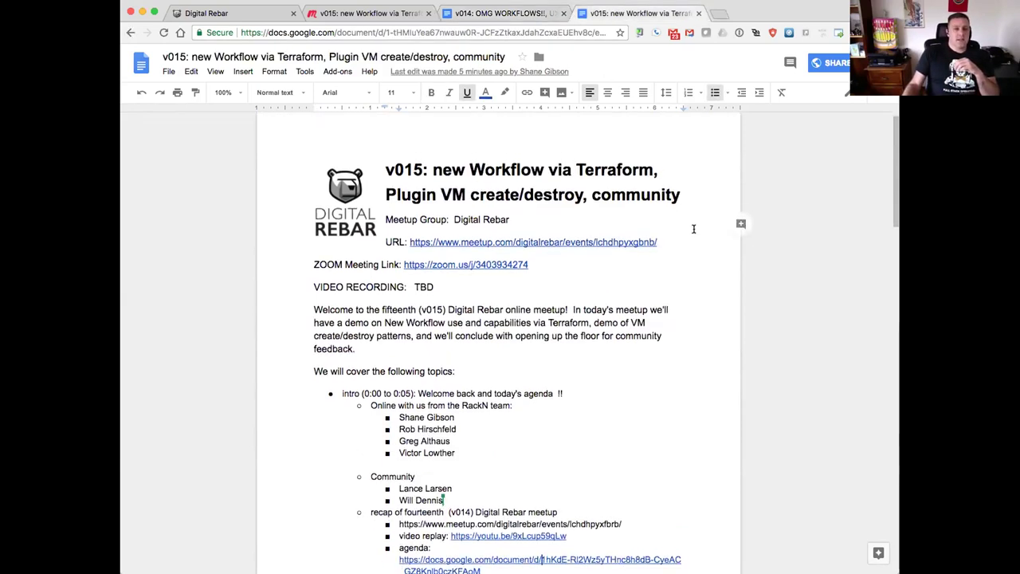
{"action": "scroll", "coordinate": [678, 220], "scroll_direction": "down", "scroll_amount": 2}
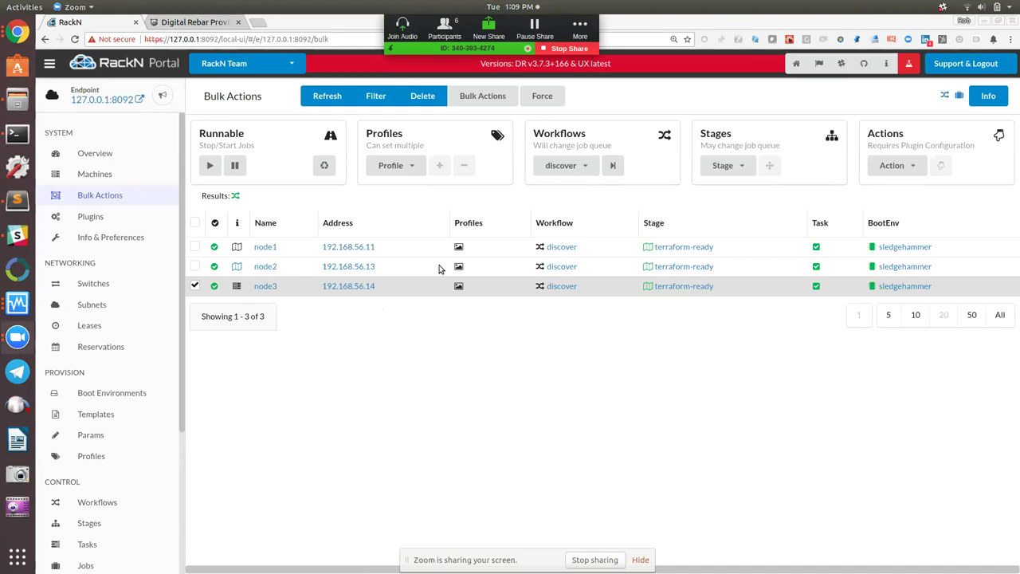
- Deselect node3 in the Bulk Actions machine list
{"action": "left_click", "coordinate": [195, 285]}
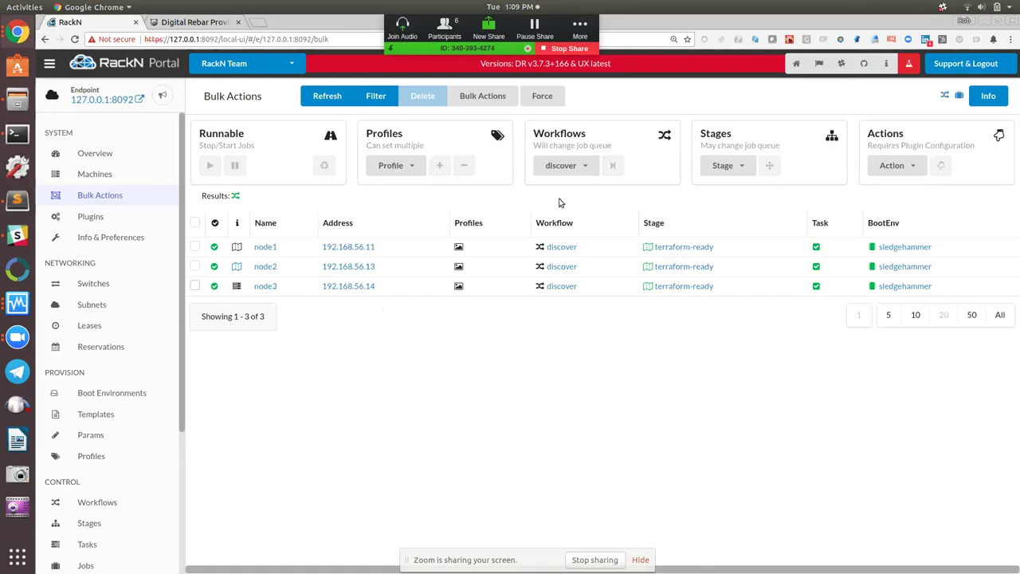
{"action": "right_click", "coordinate": [262, 228]}
{"action": "left_click", "coordinate": [571, 231]}
- Open the Terraform Provider page under Integrations in the Digital Rebar documentation and review its sections through creating a plan
{"action": "left_click", "coordinate": [194, 24]}
{"action": "scroll", "coordinate": [295, 374], "scroll_direction": "down", "scroll_amount": 5}
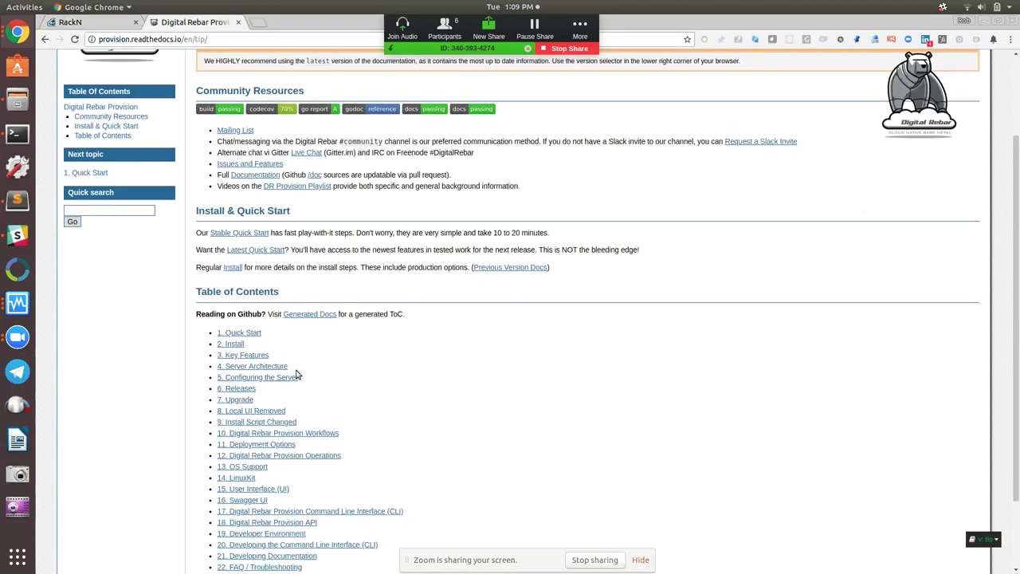
{"action": "left_click", "coordinate": [251, 496]}
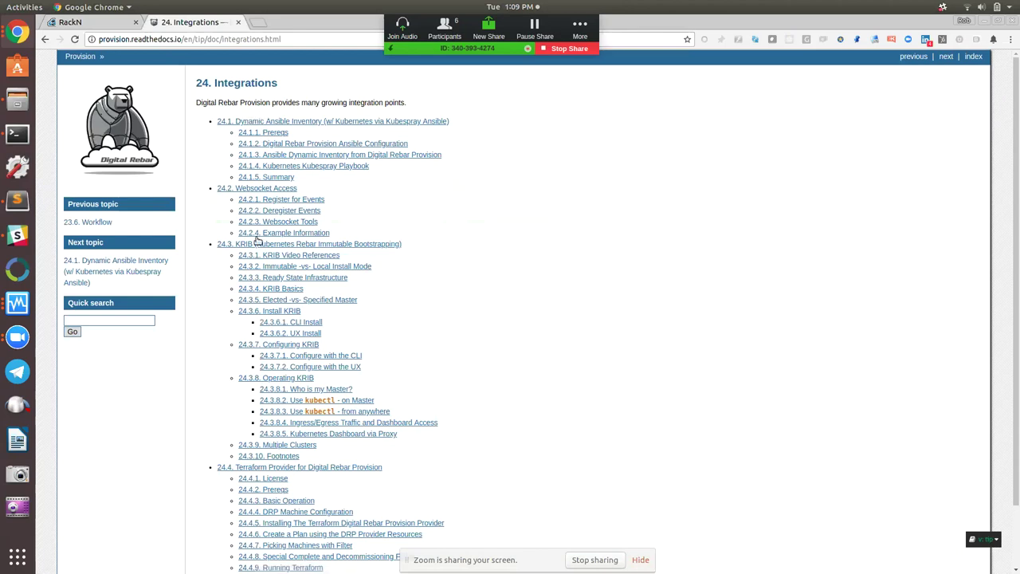
{"action": "scroll", "coordinate": [283, 319], "scroll_direction": "down", "scroll_amount": 2}
{"action": "left_click", "coordinate": [295, 398]}
{"action": "scroll", "coordinate": [461, 279], "scroll_direction": "down", "scroll_amount": 3}
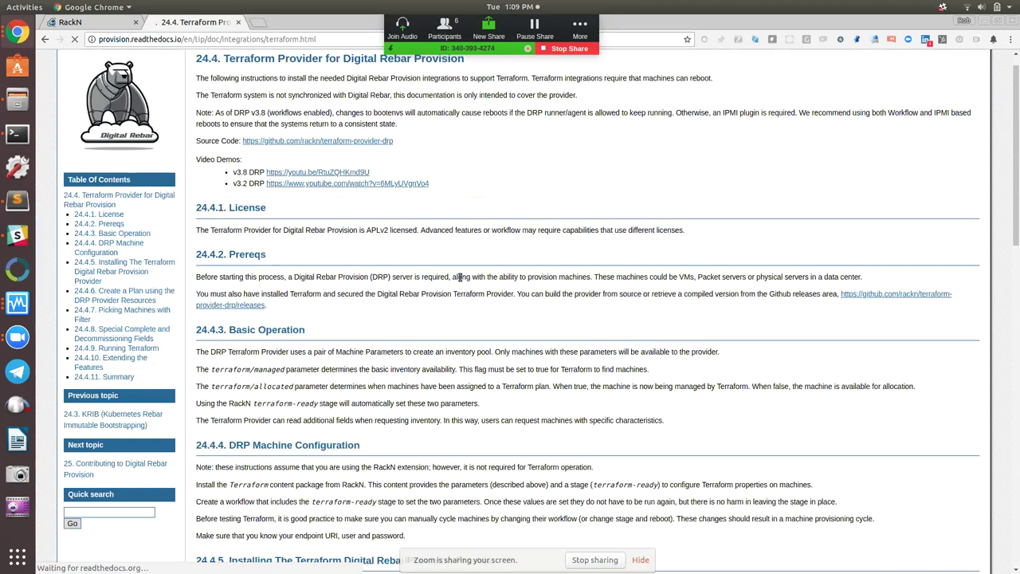
{"action": "scroll", "coordinate": [460, 281], "scroll_direction": "down", "scroll_amount": 3}
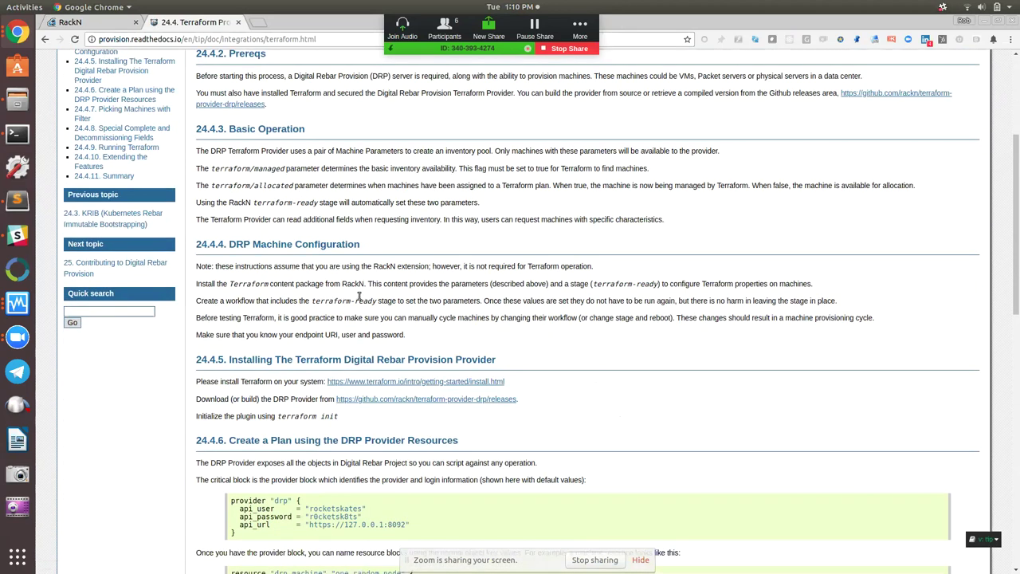
{"action": "scroll", "coordinate": [359, 297], "scroll_direction": "down", "scroll_amount": 2}
{"action": "scroll", "coordinate": [390, 307], "scroll_direction": "down", "scroll_amount": 5}
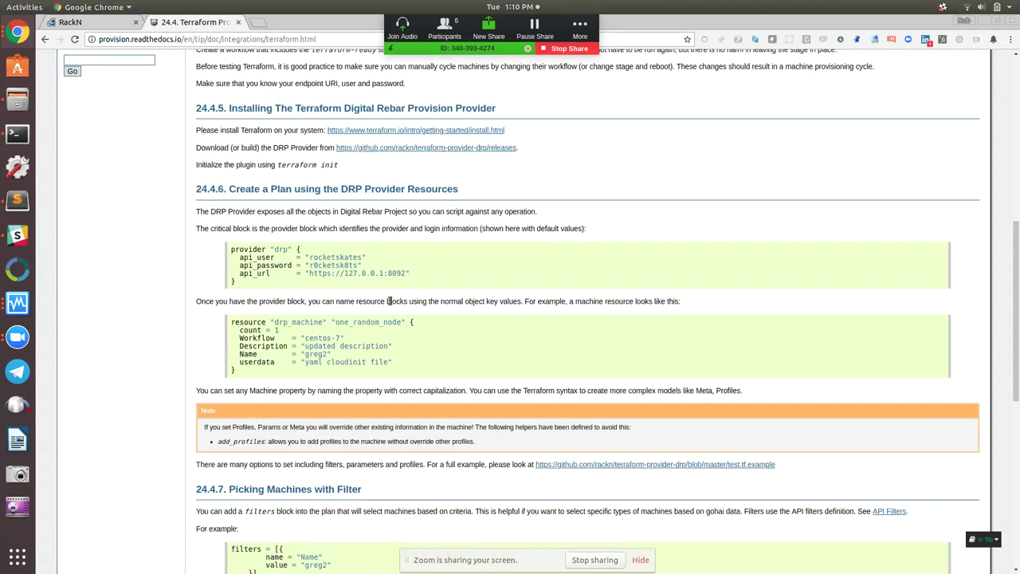
{"action": "scroll", "coordinate": [328, 299], "scroll_direction": "up", "scroll_amount": 4}
- Return to the RackN portal and open node3's details at its parameters
{"action": "left_click", "coordinate": [70, 22]}
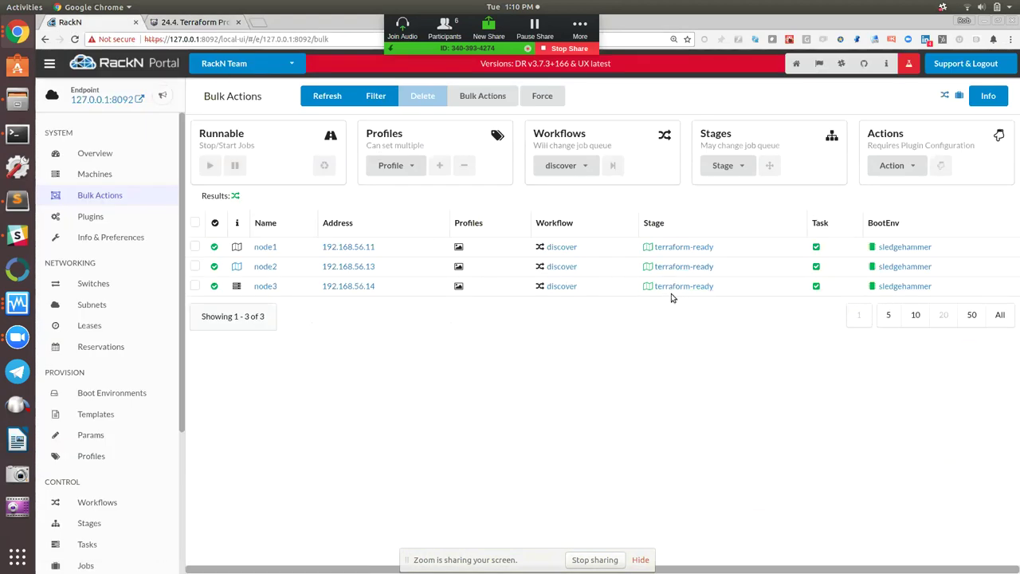
{"action": "left_click", "coordinate": [353, 286]}
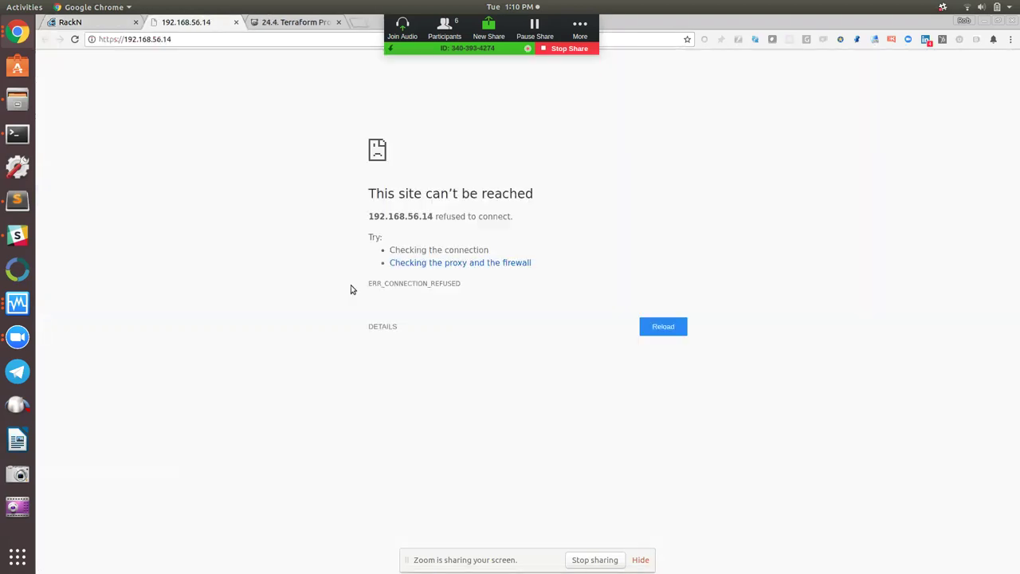
{"action": "left_click", "coordinate": [239, 23]}
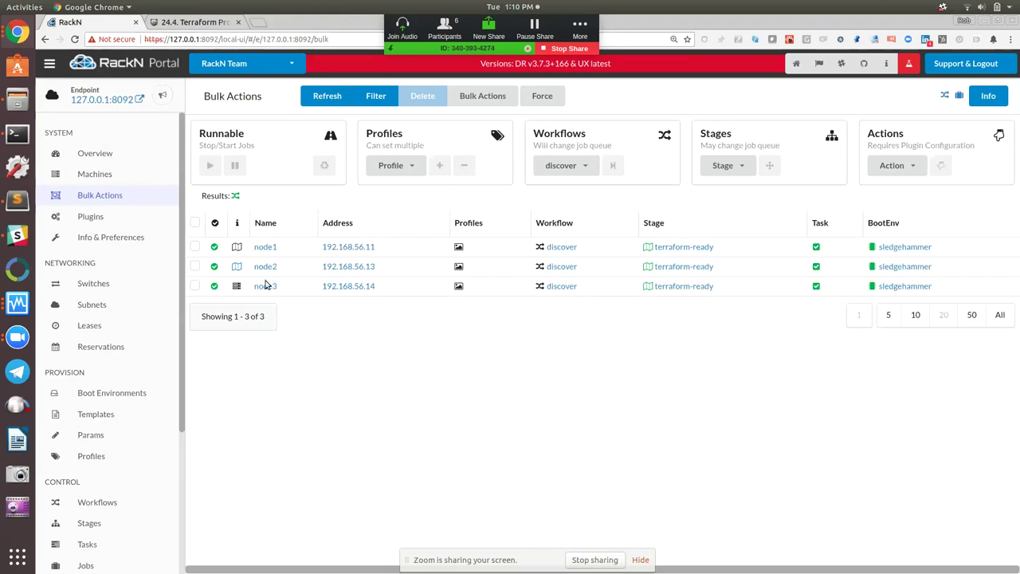
{"action": "left_click", "coordinate": [268, 288]}
{"action": "scroll", "coordinate": [517, 346], "scroll_direction": "down", "scroll_amount": 5}
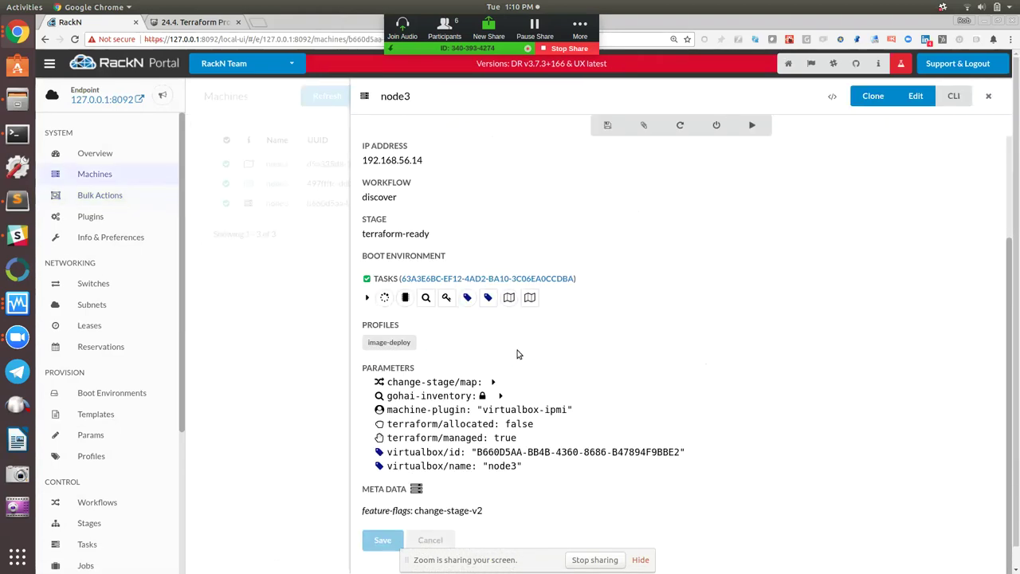
- Examine node3's terraform/allocated and terraform/managed parameters and close the machine's details
{"action": "left_click_drag", "start_coordinate": [386, 403], "coordinate": [538, 416]}
{"action": "right_click", "coordinate": [538, 416]}
{"action": "left_click", "coordinate": [526, 417]}
{"action": "left_click", "coordinate": [522, 418]}
{"action": "left_click_drag", "start_coordinate": [519, 420], "coordinate": [380, 416]}
{"action": "left_click", "coordinate": [414, 415]}
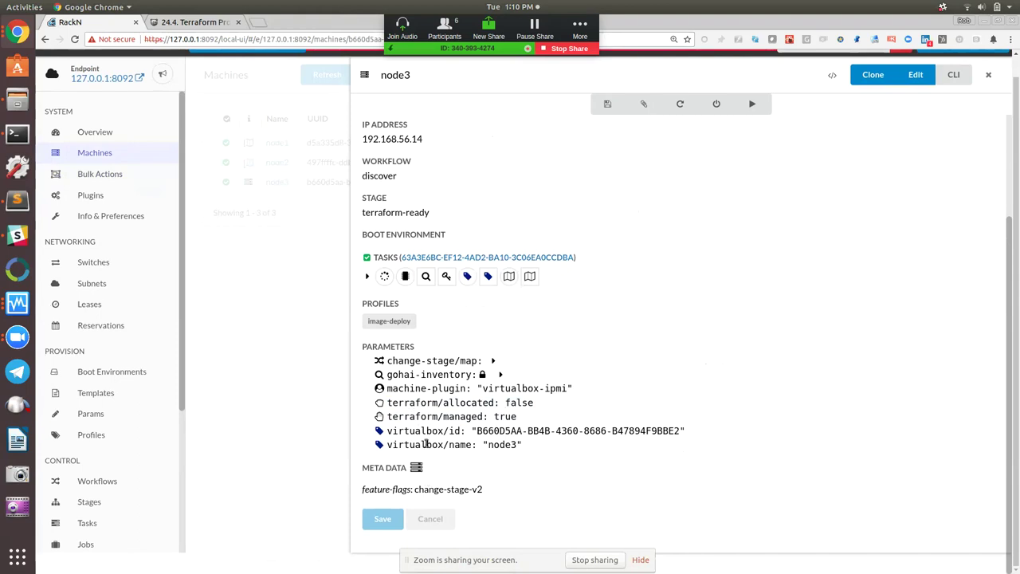
{"action": "double_click", "coordinate": [447, 416]}
{"action": "double_click", "coordinate": [524, 403]}
{"action": "left_click", "coordinate": [431, 406]}
{"action": "right_click", "coordinate": [400, 379]}
{"action": "left_click", "coordinate": [342, 369]}
{"action": "left_click", "coordinate": [342, 369]}
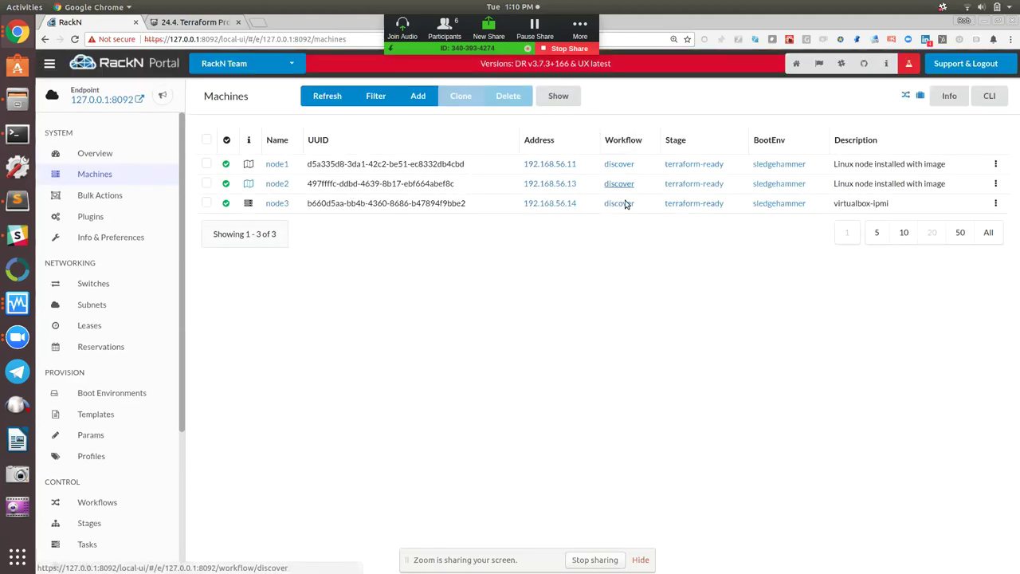
- Open the Workflows list and examine the stages of the centos, discover and image-deploy workflows
{"action": "left_click", "coordinate": [119, 198]}
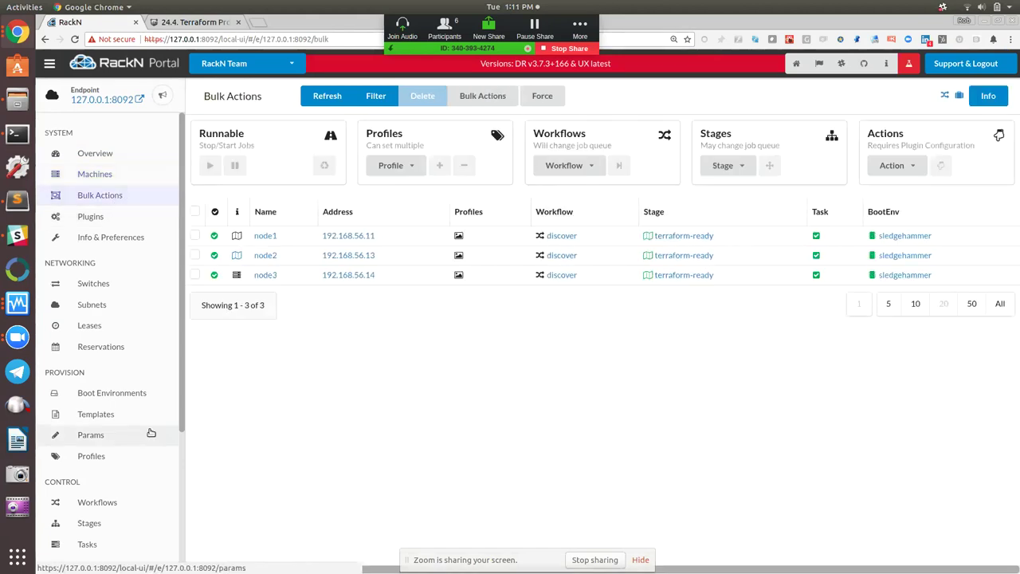
{"action": "scroll", "coordinate": [93, 456], "scroll_direction": "down", "scroll_amount": 2}
{"action": "left_click", "coordinate": [96, 448]}
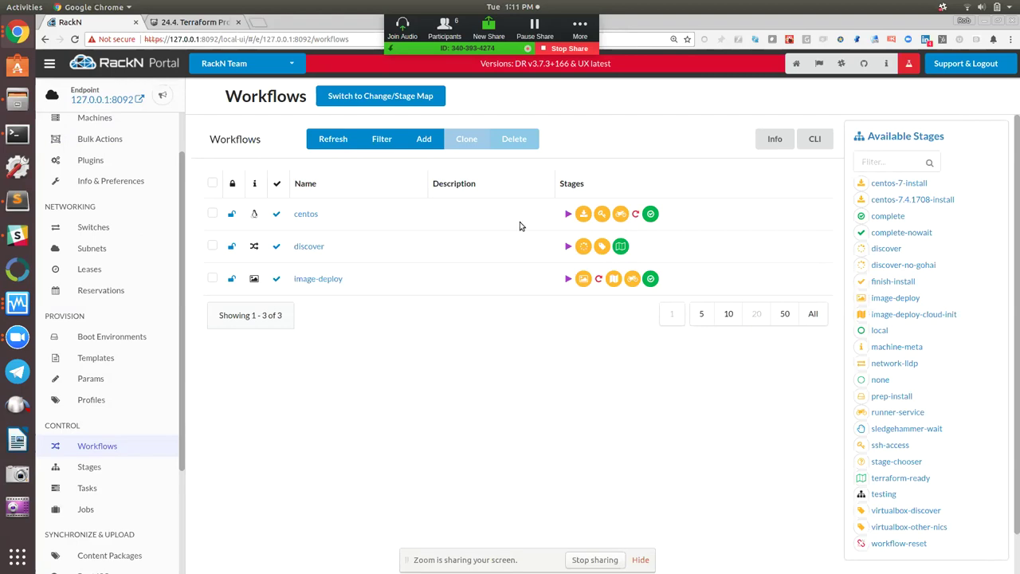
{"action": "right_click", "coordinate": [312, 284]}
{"action": "left_click", "coordinate": [273, 420]}
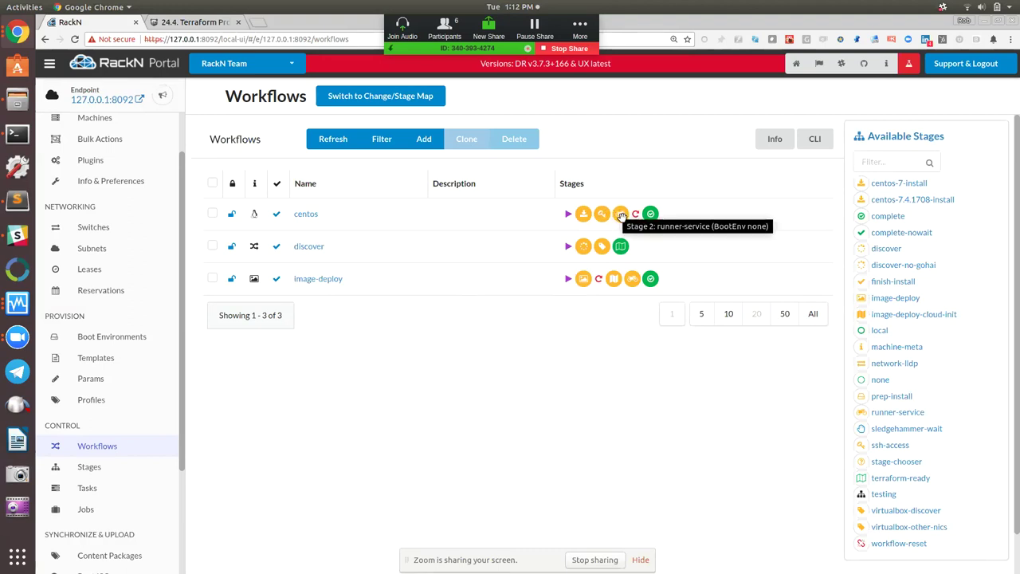
{"action": "right_click", "coordinate": [650, 217]}
{"action": "left_click", "coordinate": [491, 333]}
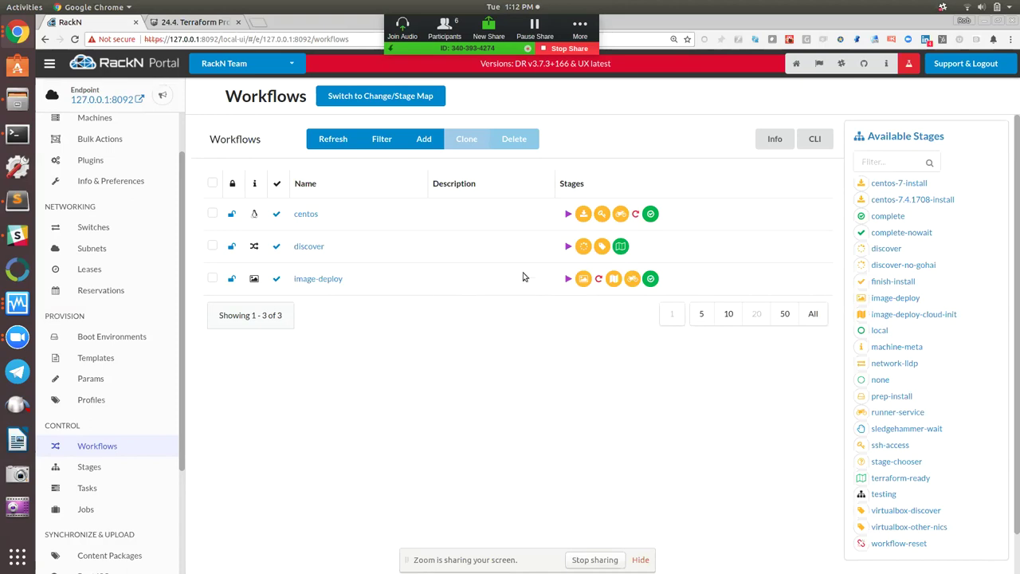
- Return to the Bulk Actions machine list and switch to the vb.tf Terraform plan in Sublime Text
{"action": "scroll", "coordinate": [154, 200], "scroll_direction": "up", "scroll_amount": 1}
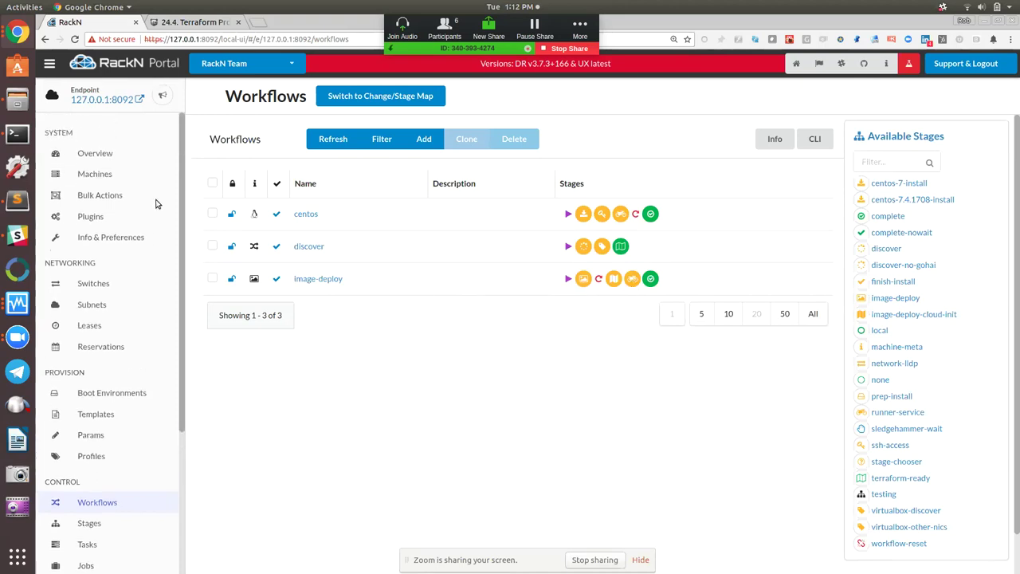
{"action": "left_click", "coordinate": [137, 200]}
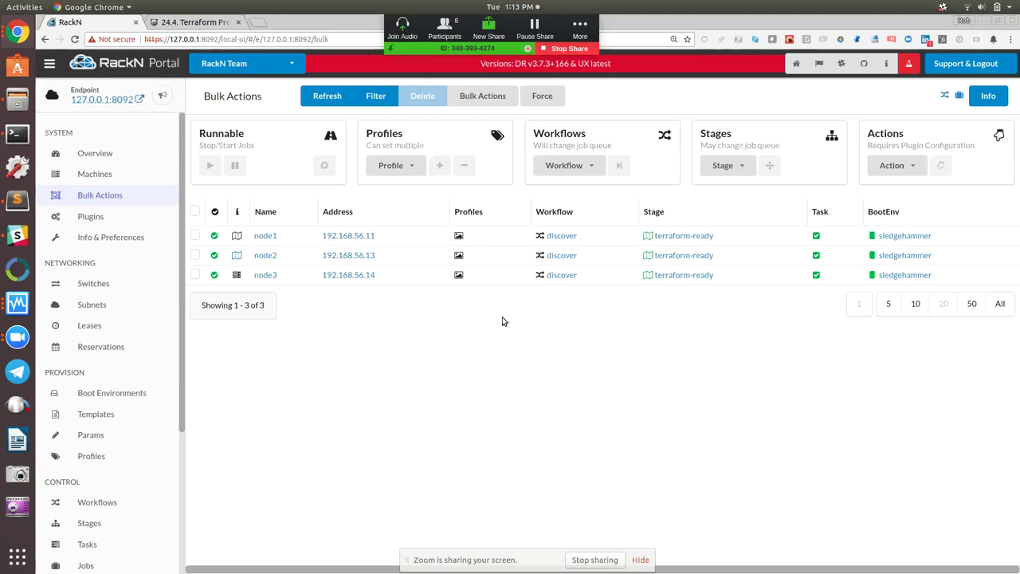
{"action": "key", "text": "alt+Tab"}
{"action": "key", "text": "alt+Tab"}
{"action": "key", "text": "alt+Tab"}
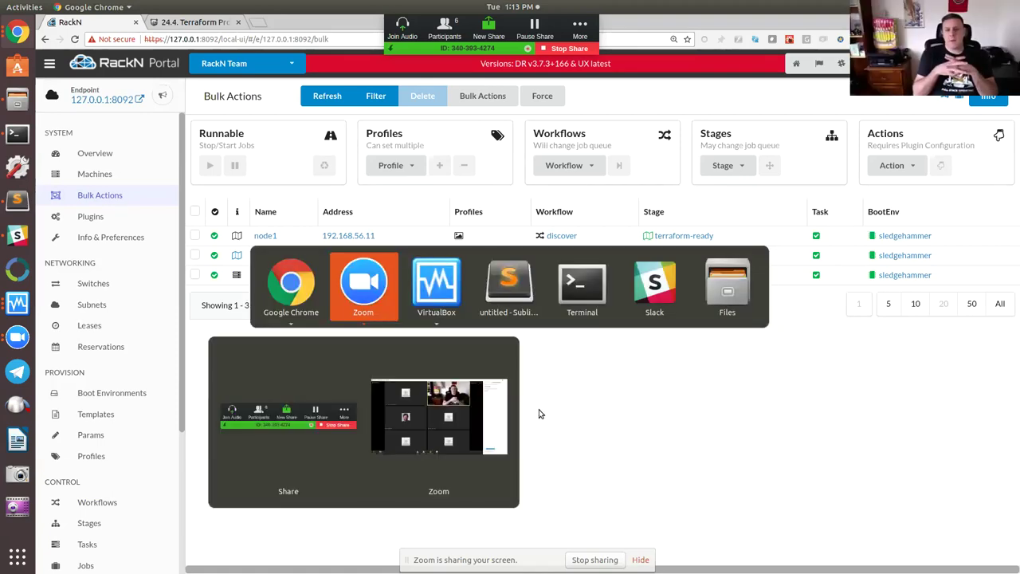
{"action": "key", "text": "alt+Tab"}
{"action": "key", "text": "alt+shift+Tab"}
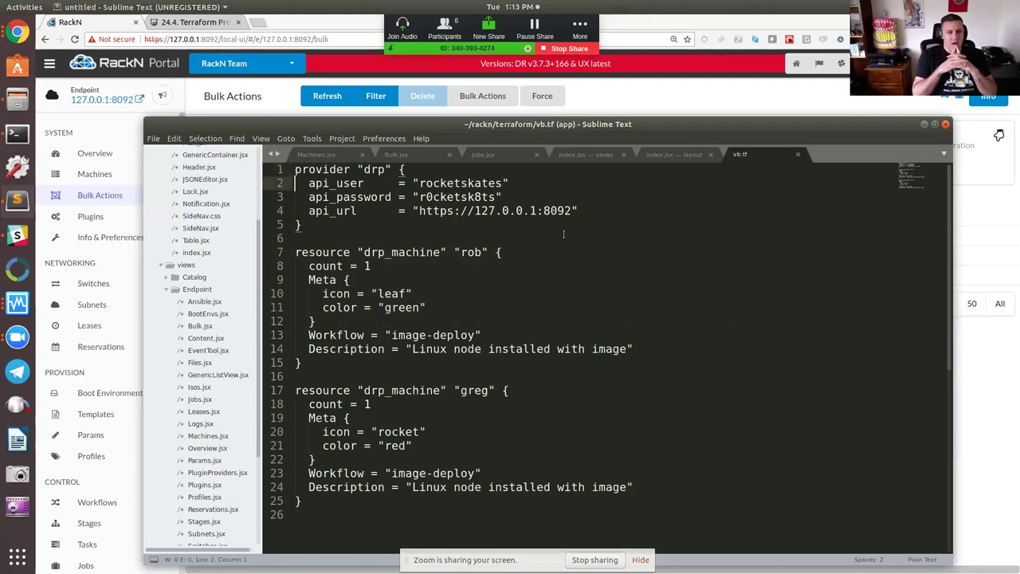
- Highlight the drp provider block in vb.tf to show its API login and URL settings
{"action": "key", "text": "shift+Down"}
{"action": "key", "text": "shift+Down"}
{"action": "key", "text": "shift+Down"}
{"action": "key", "text": "shift+Down"}
{"action": "key", "text": "shift+Down"}
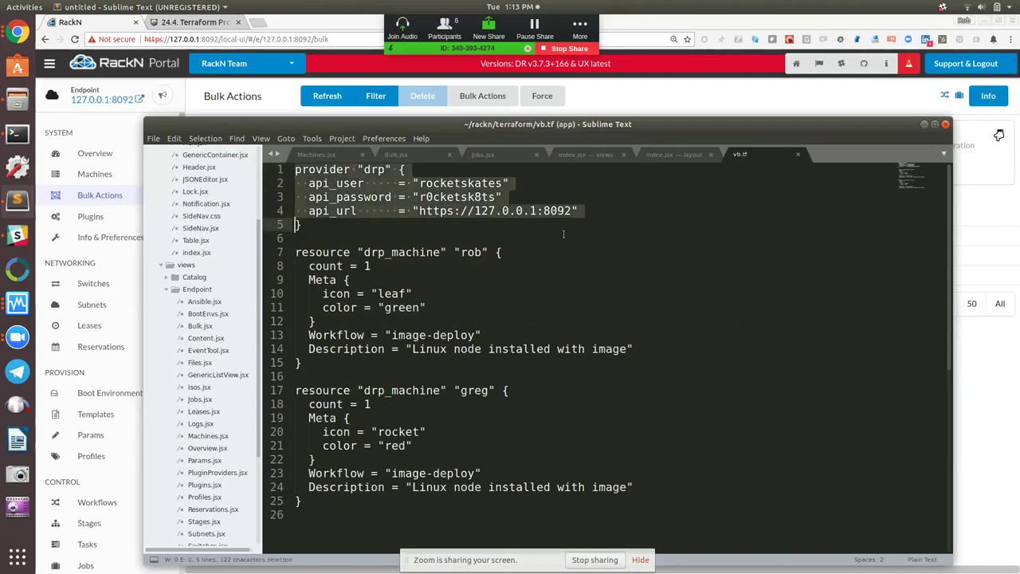
{"action": "key", "text": "Right"}
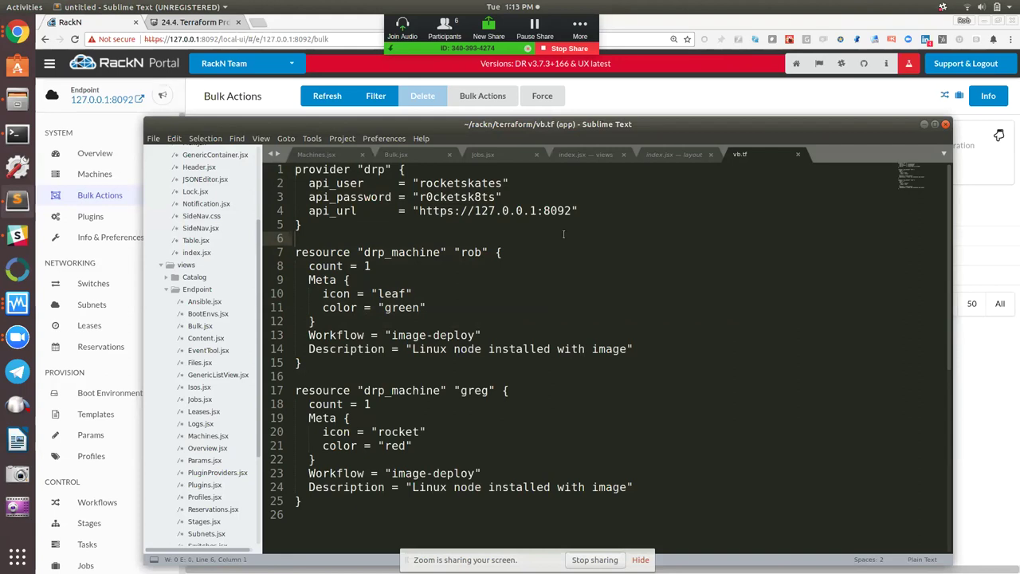
- Examine the first machine resource in vb.tf, highlighting its drp_machine type, count and Meta block
{"action": "key", "text": "Down"}
{"action": "key", "text": "shift+Down"}
{"action": "key", "text": "shift+Down"}
{"action": "key", "text": "Right"}
{"action": "key", "text": "Up"}
{"action": "key", "text": "Up"}
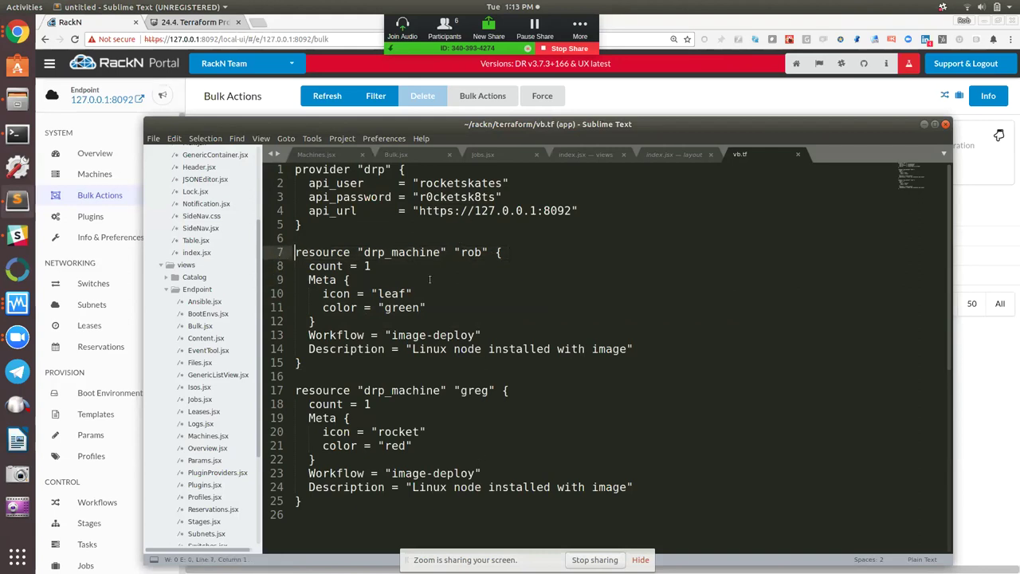
{"action": "double_click", "coordinate": [390, 252]}
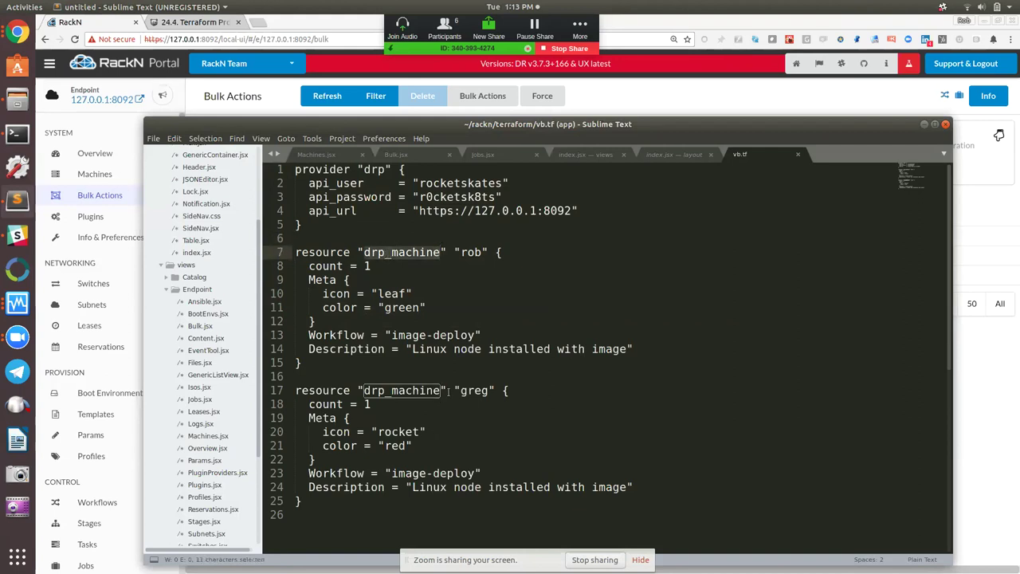
{"action": "double_click", "coordinate": [371, 266]}
{"action": "left_click", "coordinate": [371, 265]}
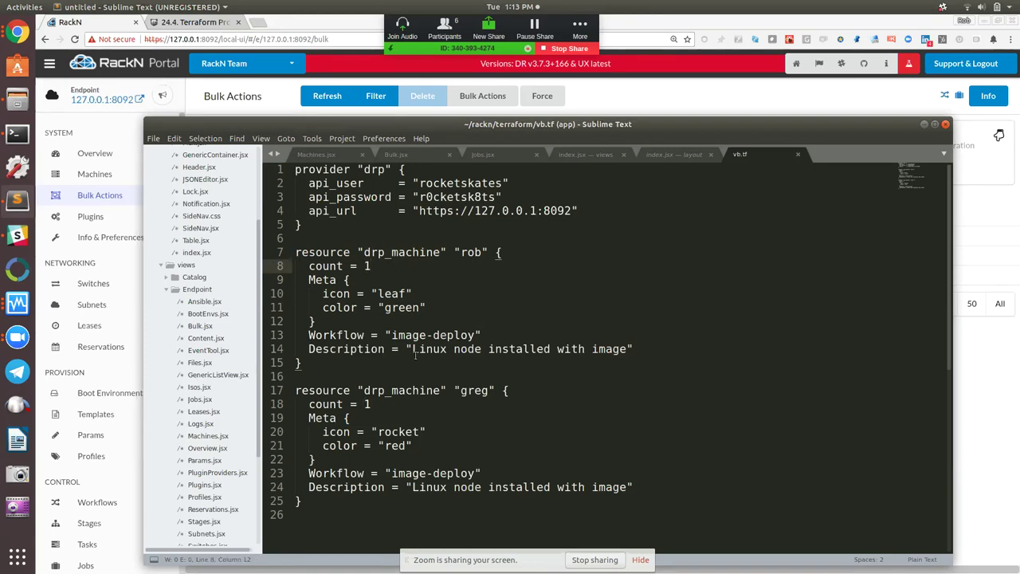
{"action": "left_click_drag", "start_coordinate": [308, 280], "coordinate": [431, 310]}
{"action": "left_click", "coordinate": [323, 307]}
{"action": "left_click", "coordinate": [318, 321]}
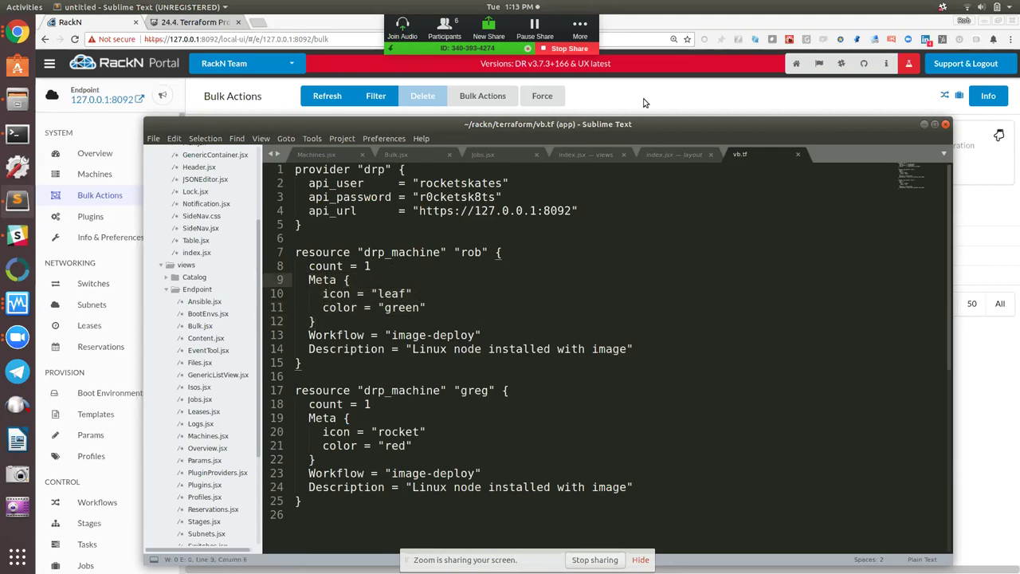
- Switch to the RackN portal, open node1's details and examine its raw JSON data
{"action": "key", "text": "alt+Tab"}
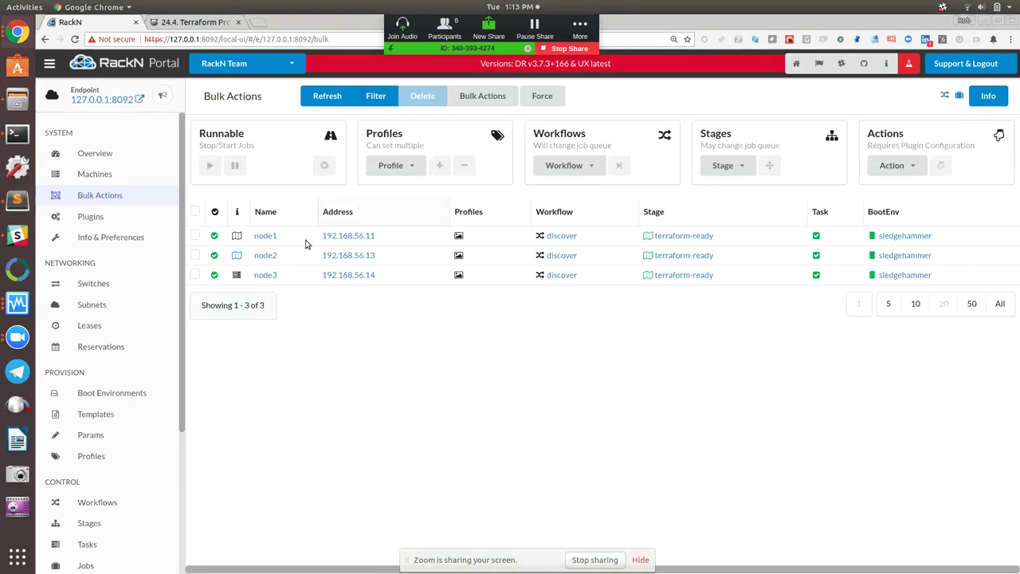
{"action": "left_click", "coordinate": [266, 236]}
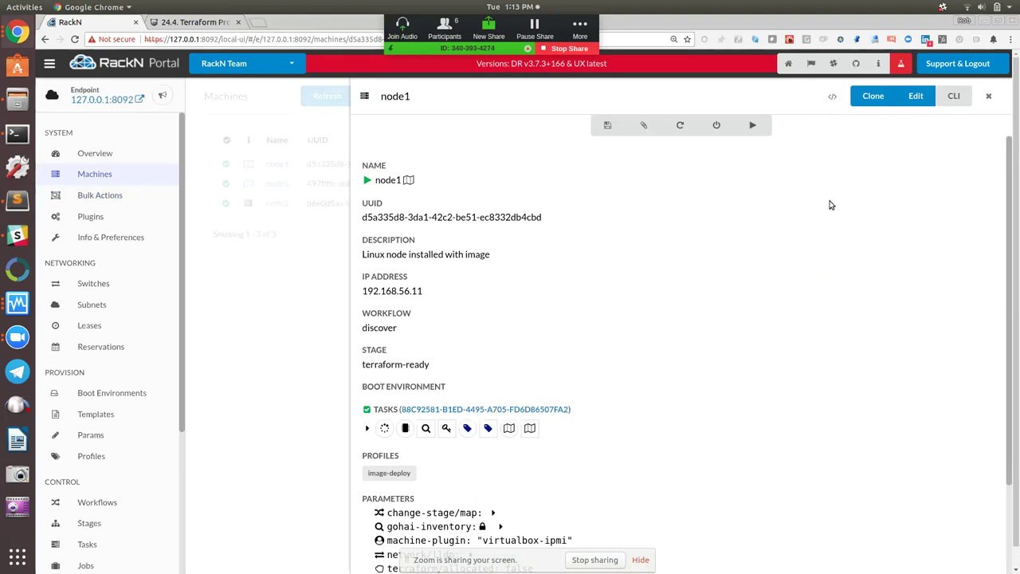
{"action": "left_click", "coordinate": [833, 97]}
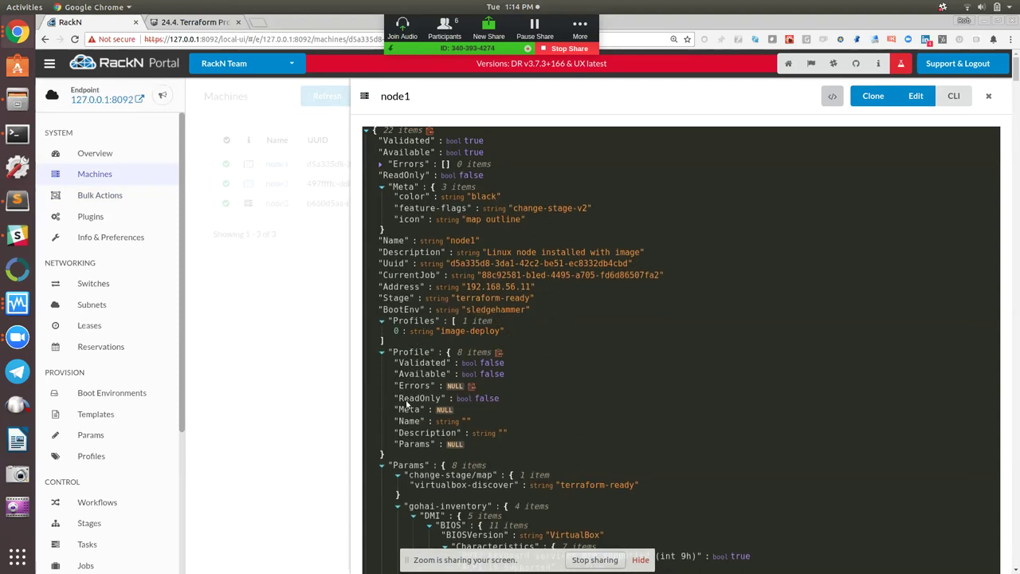
{"action": "scroll", "coordinate": [409, 407], "scroll_direction": "down", "scroll_amount": 3}
{"action": "scroll", "coordinate": [421, 417], "scroll_direction": "down", "scroll_amount": 5}
{"action": "scroll", "coordinate": [411, 335], "scroll_direction": "up", "scroll_amount": 8}
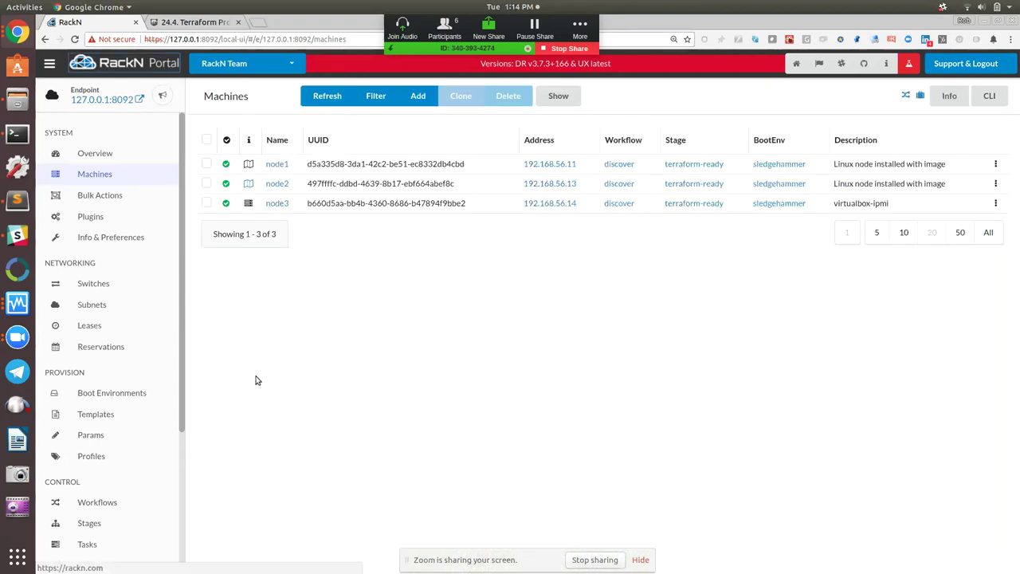
- Switch back to vb.tf in Sublime Text and highlight the first machine resource's Meta and Workflow properties
{"action": "key", "text": "alt+Tab"}
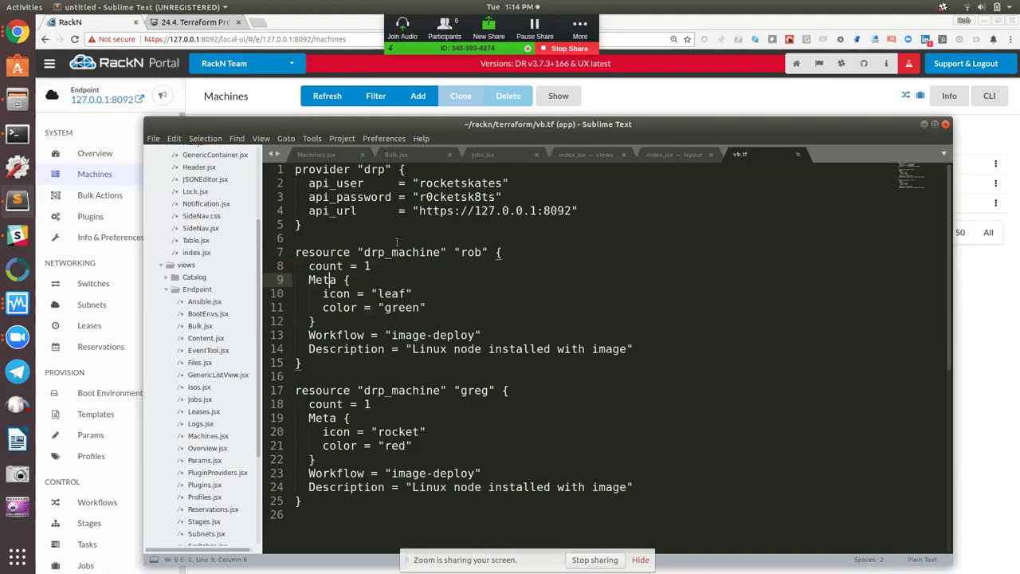
{"action": "left_click_drag", "start_coordinate": [303, 265], "coordinate": [310, 351]}
{"action": "left_click", "coordinate": [309, 351]}
{"action": "left_click", "coordinate": [323, 279]}
{"action": "double_click", "coordinate": [324, 279]}
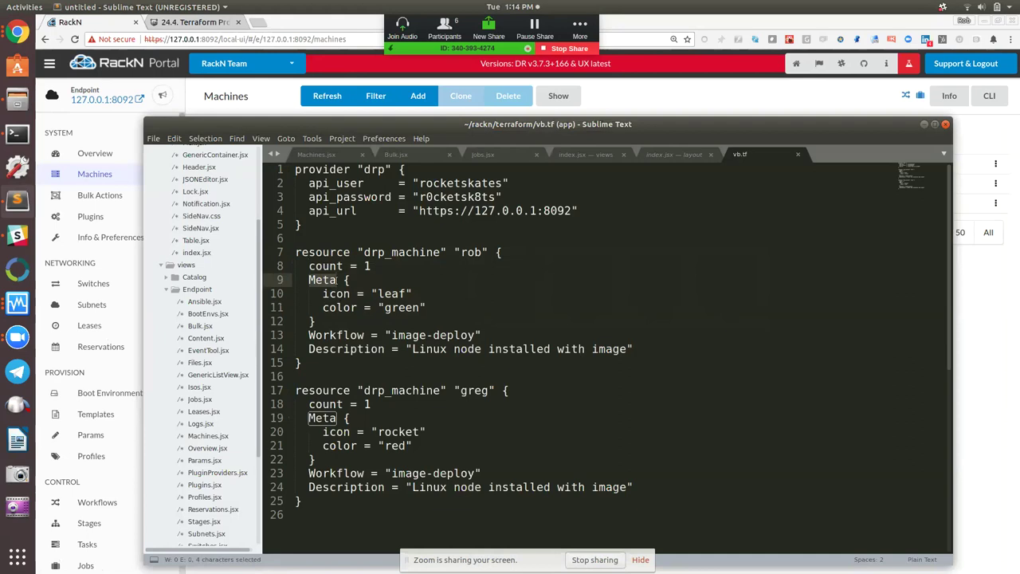
{"action": "triple_click", "coordinate": [321, 335]}
{"action": "left_click", "coordinate": [321, 335]}
{"action": "double_click", "coordinate": [321, 335]}
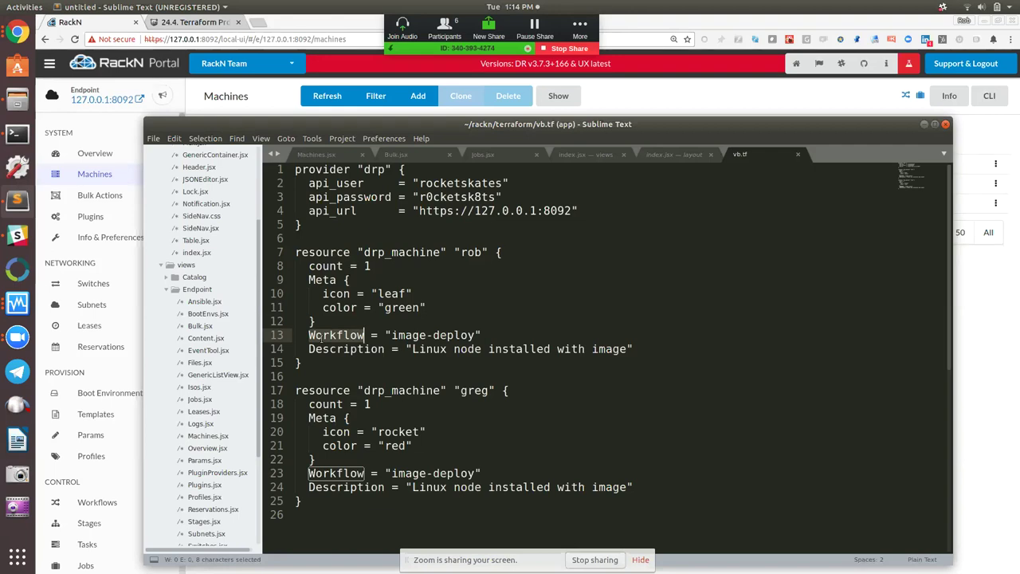
- Highlight the first machine resource's image-deploy workflow value and its Description property in vb.tf
{"action": "left_click", "coordinate": [390, 335]}
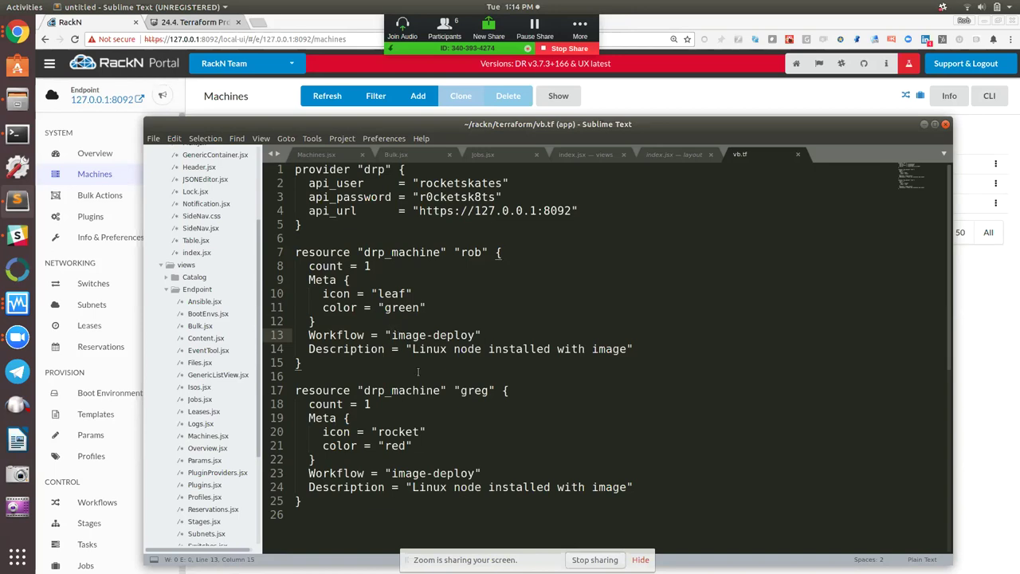
{"action": "key", "text": "shift+Right"}
{"action": "key", "text": "shift+Right"}
{"action": "key", "text": "shift+Right"}
{"action": "key", "text": "shift+Right"}
{"action": "key", "text": "shift+Right"}
{"action": "key", "text": "shift+Right"}
{"action": "key", "text": "shift+Right"}
{"action": "key", "text": "shift+Right"}
{"action": "key", "text": "shift+Right"}
{"action": "key", "text": "shift+Right"}
{"action": "key", "text": "shift+Right"}
{"action": "key", "text": "shift+Right"}
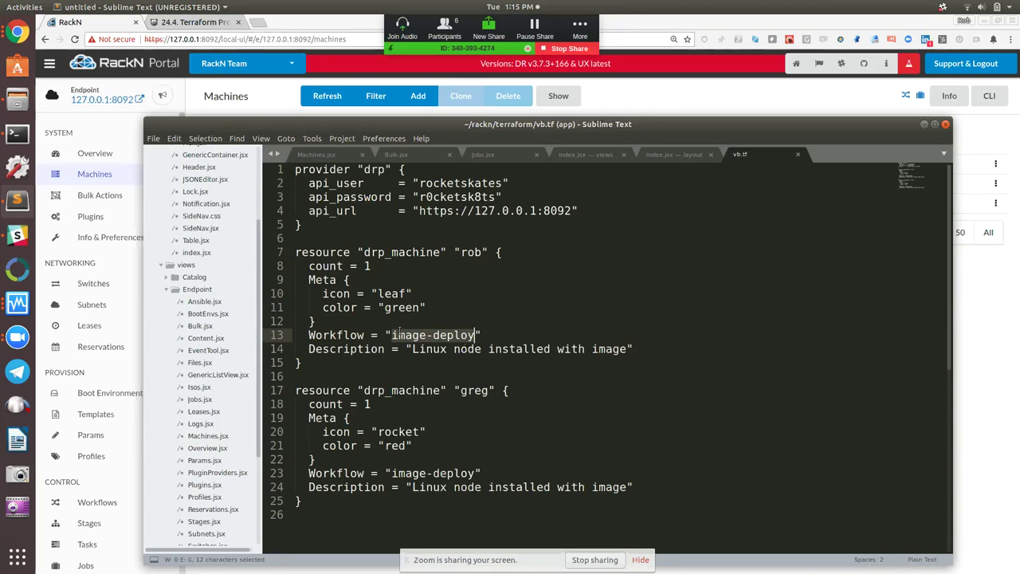
{"action": "key", "text": "Down"}
{"action": "key", "text": "Down"}
{"action": "double_click", "coordinate": [341, 336]}
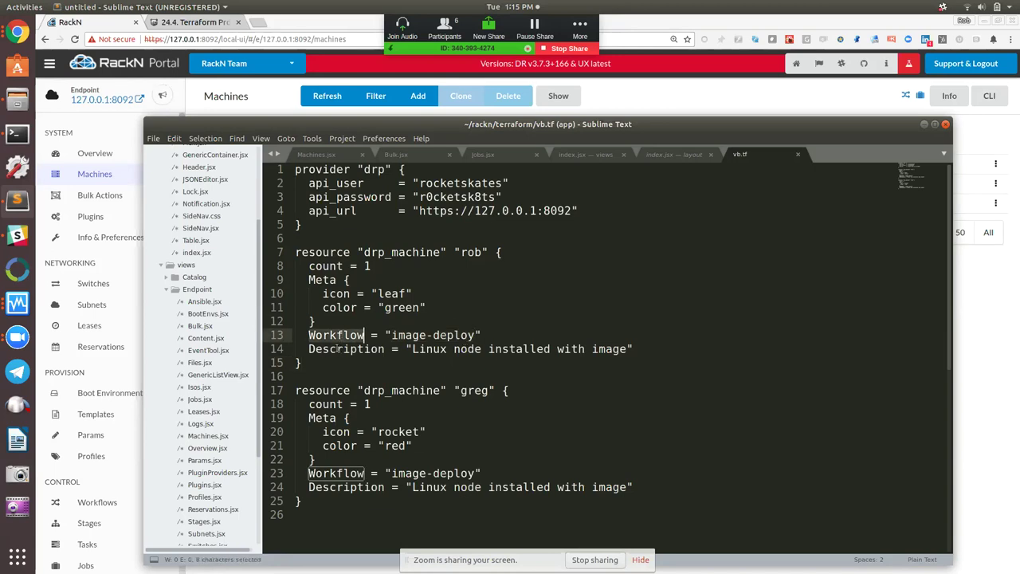
{"action": "double_click", "coordinate": [337, 348]}
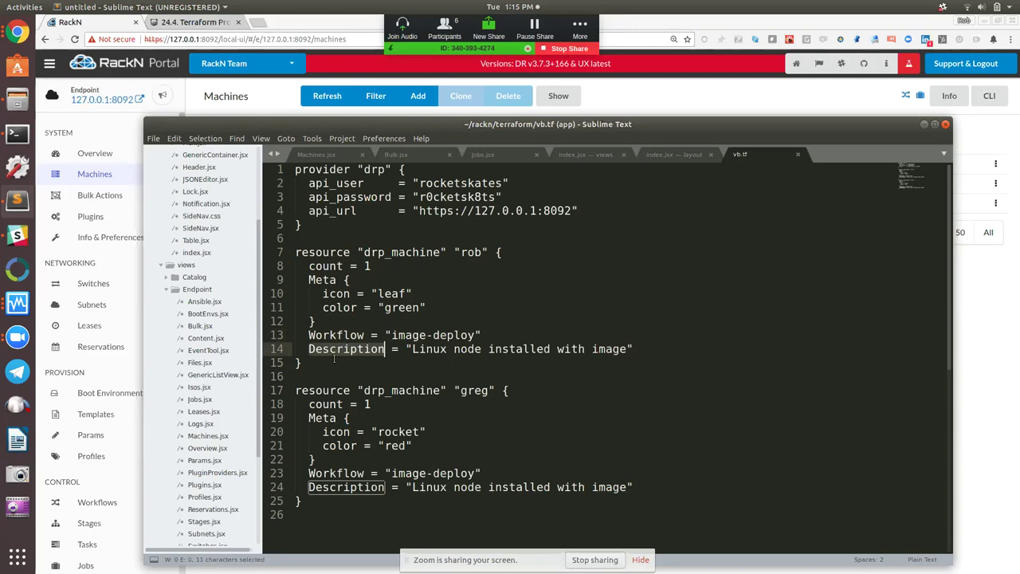
- Examine the second machine resource in vb.tf, highlighting its whole block and its Meta icon and color values
{"action": "left_click_drag", "start_coordinate": [334, 387], "coordinate": [373, 486]}
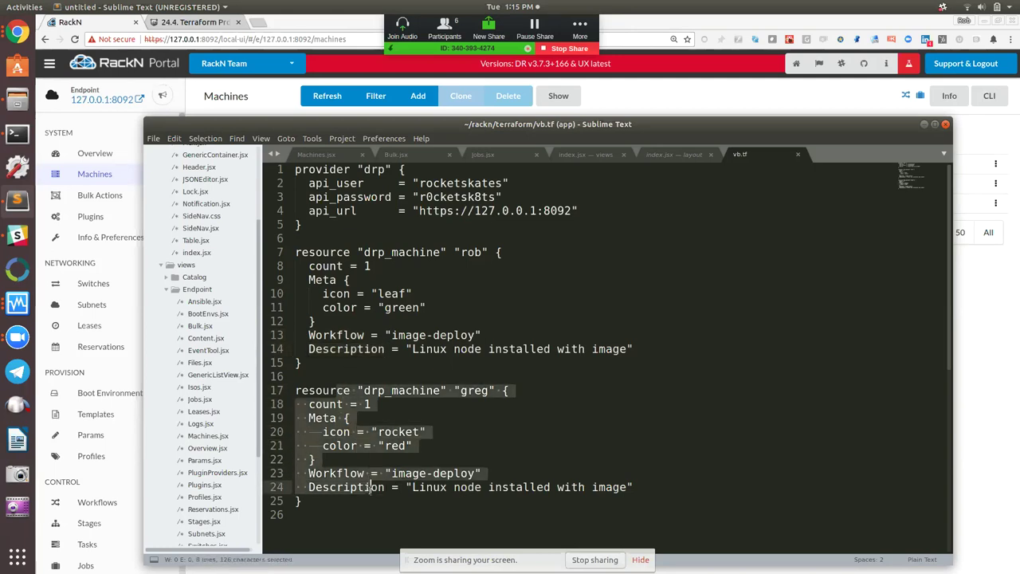
{"action": "left_click", "coordinate": [371, 486]}
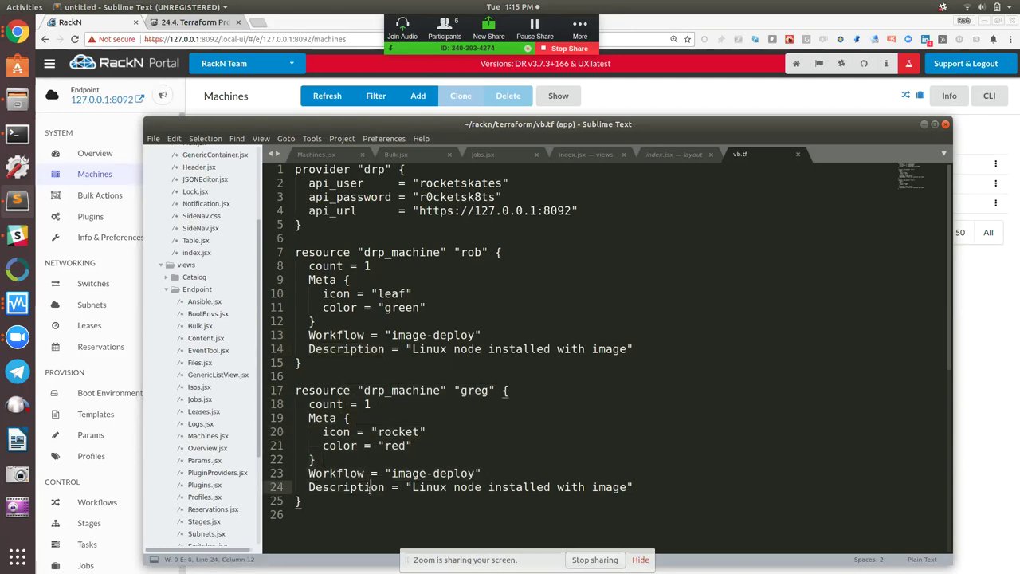
{"action": "double_click", "coordinate": [398, 431]}
{"action": "double_click", "coordinate": [396, 446]}
{"action": "left_click", "coordinate": [404, 431]}
{"action": "double_click", "coordinate": [405, 431]}
{"action": "left_click", "coordinate": [407, 445]}
{"action": "scroll", "coordinate": [506, 428], "scroll_direction": "down", "scroll_amount": 4}
{"action": "scroll", "coordinate": [506, 427], "scroll_direction": "up", "scroll_amount": 4}
{"action": "left_click", "coordinate": [672, 154]}
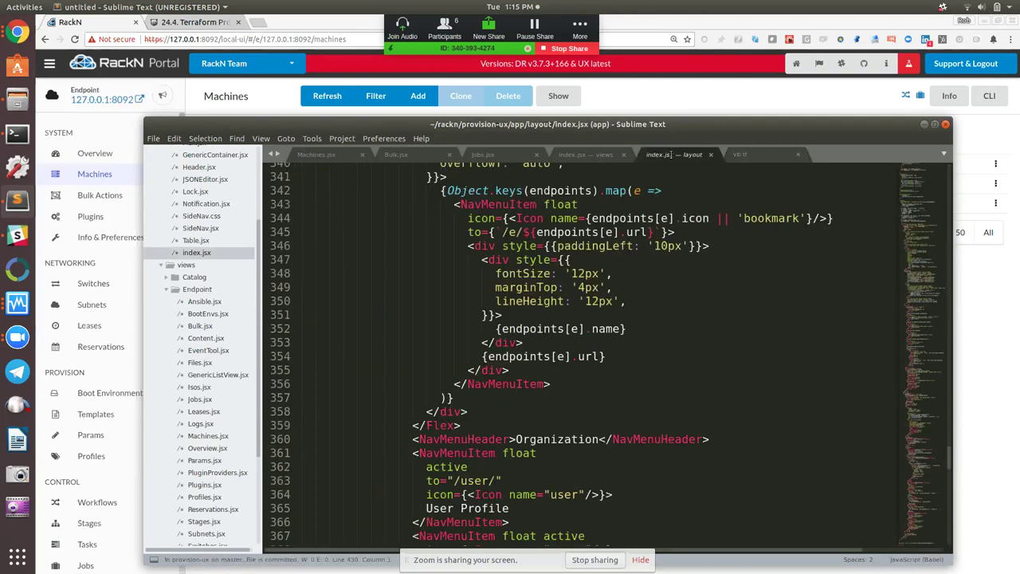
{"action": "left_click", "coordinate": [753, 156]}
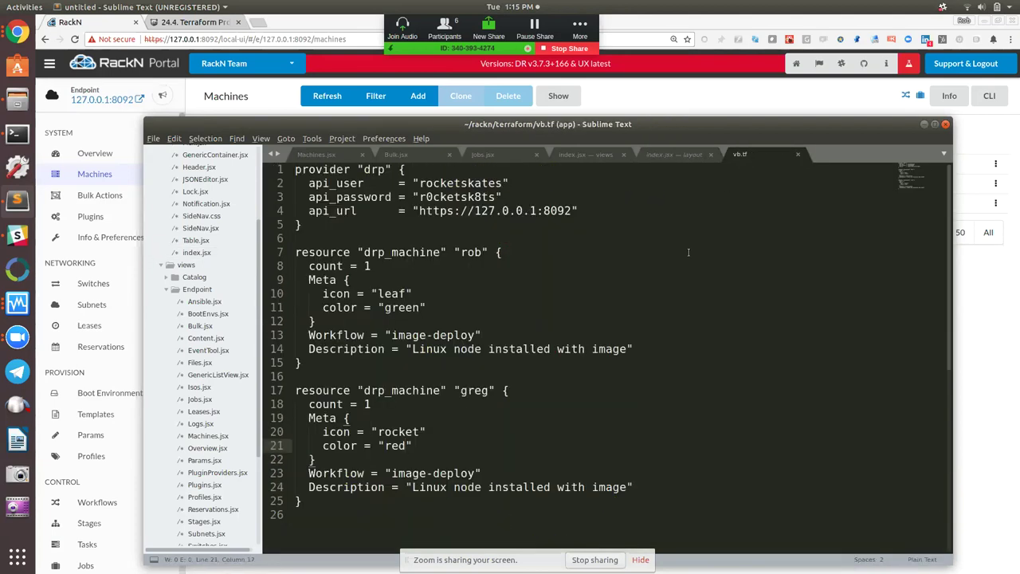
- Switch to the terminal, list the terraform folder's contents and highlight the terraform-provider-drp file
{"action": "key", "text": "alt+Tab"}
{"action": "key", "text": "alt+Tab"}
{"action": "key", "text": "alt+Tab"}
{"action": "key", "text": "alt+Tab"}
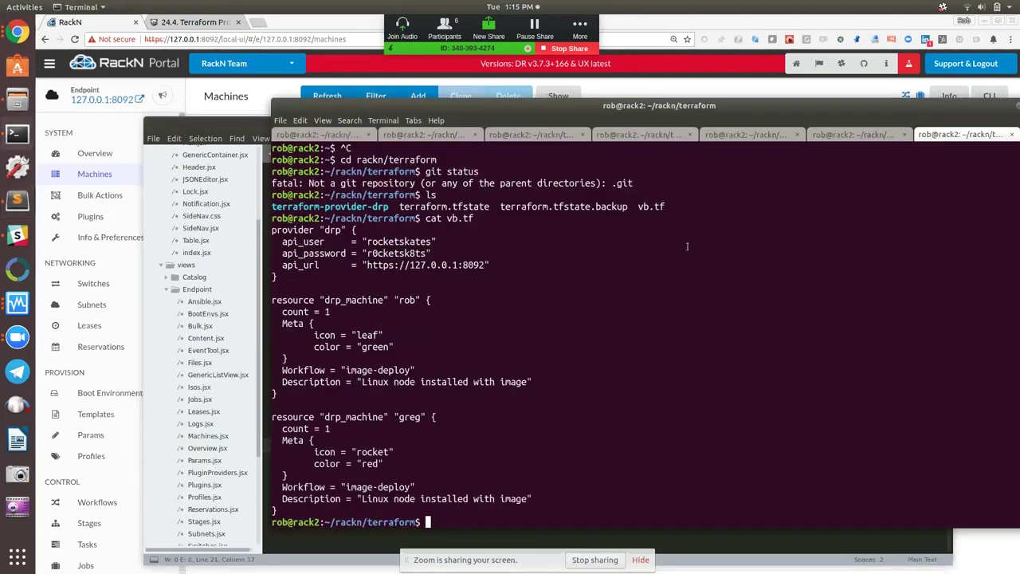
{"action": "type", "text": "ls"}
{"action": "key", "text": "Return"}
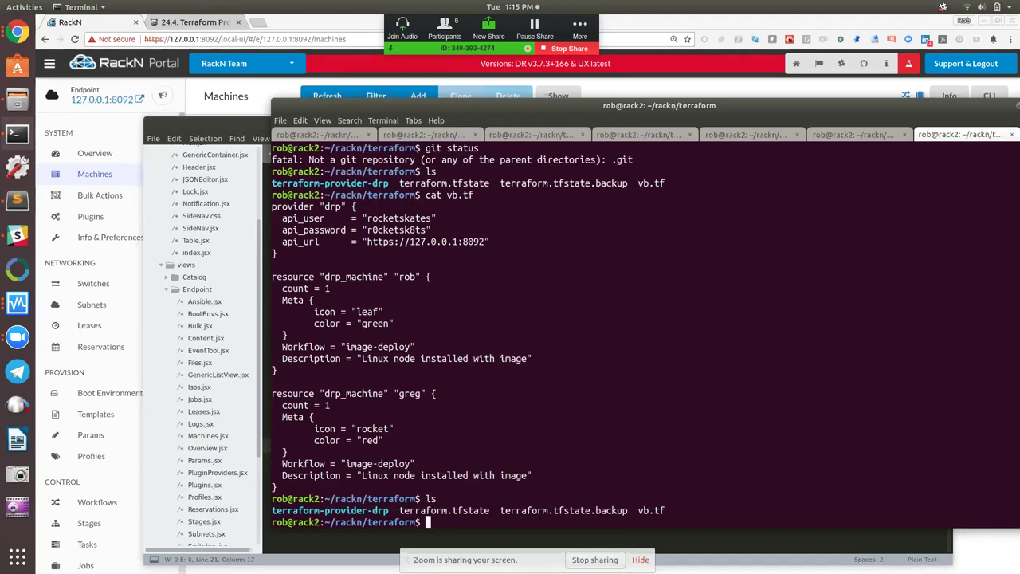
{"action": "double_click", "coordinate": [327, 510]}
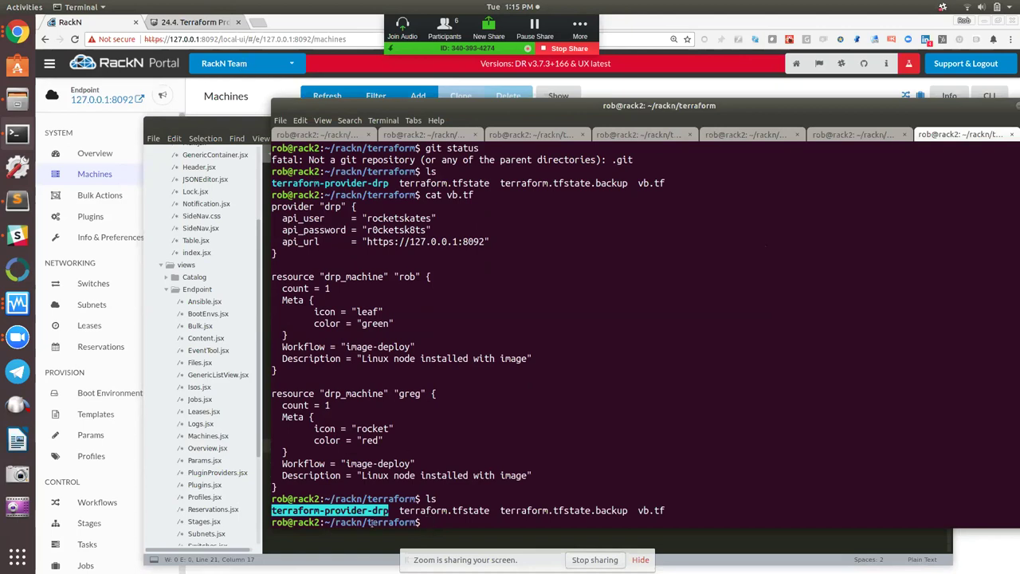
- Switch to the Terraform provider documentation in Chrome, open its GitHub source repository and view the releases
{"action": "left_click", "coordinate": [189, 24]}
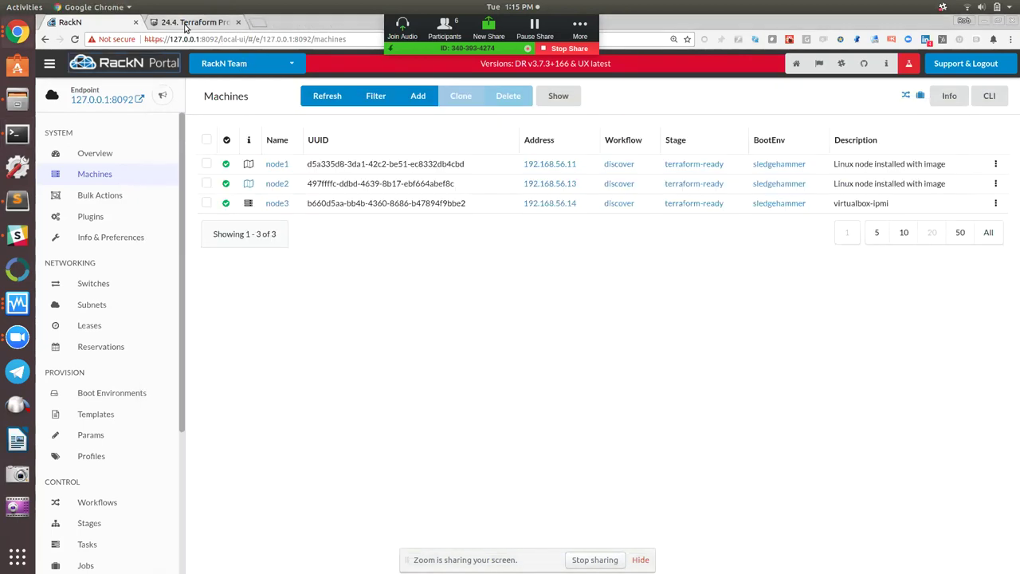
{"action": "scroll", "coordinate": [359, 159], "scroll_direction": "up", "scroll_amount": 5}
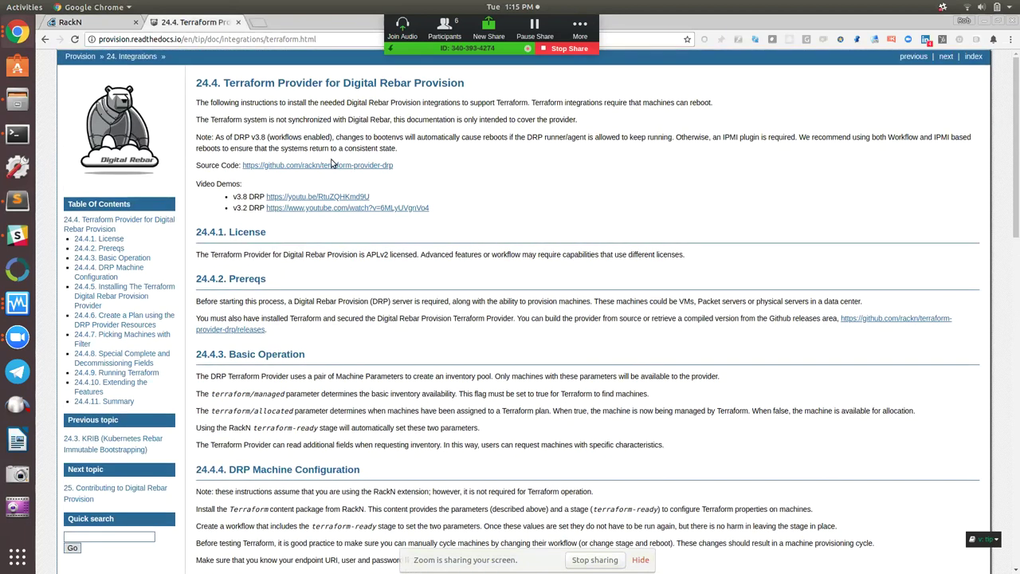
{"action": "middle_click", "coordinate": [330, 165]}
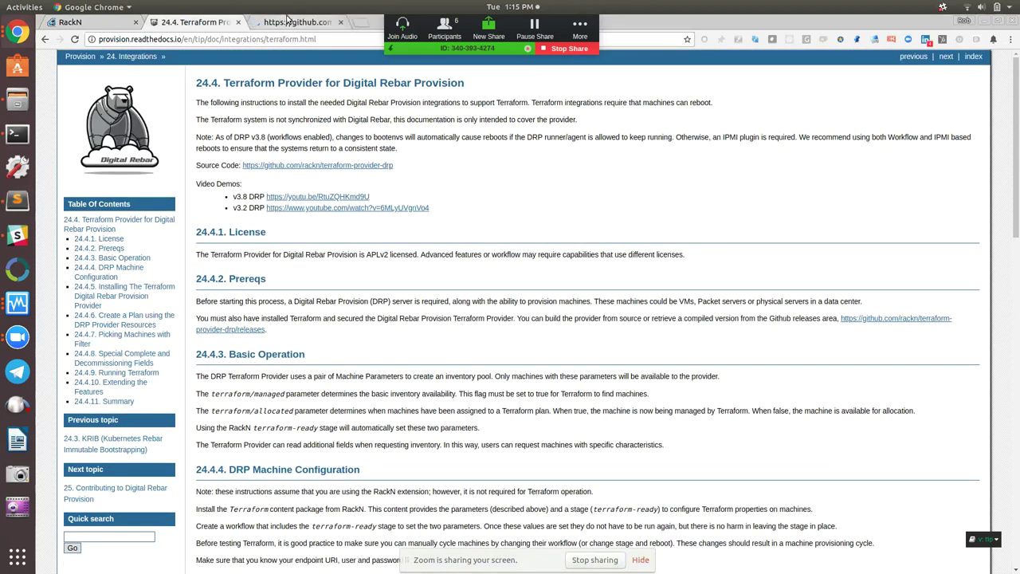
{"action": "left_click", "coordinate": [289, 22]}
{"action": "left_click", "coordinate": [599, 200]}
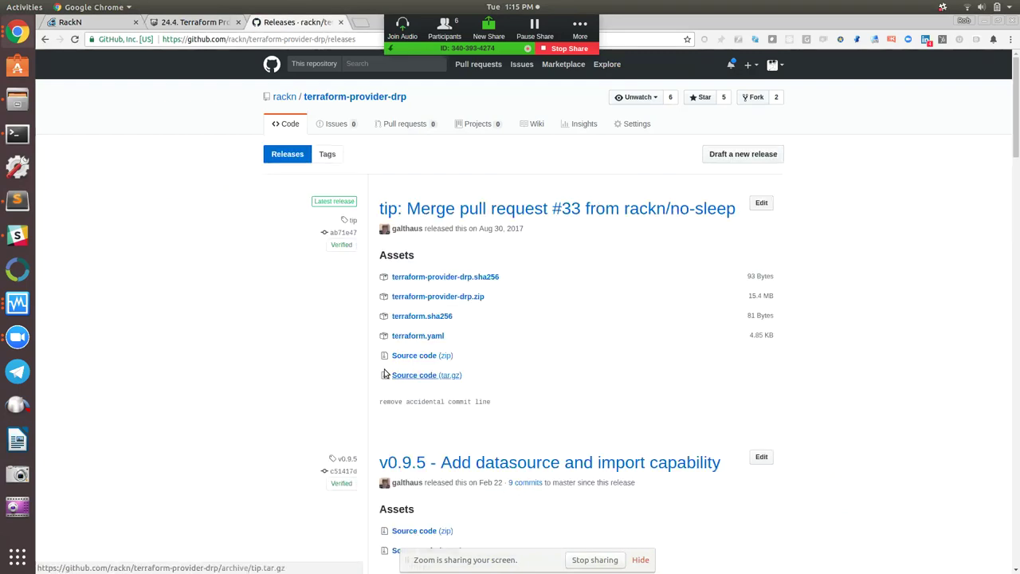
- Highlight the release date of the latest tip release on the terraform-provider-drp releases page
{"action": "right_click", "coordinate": [539, 225]}
{"action": "key", "text": "Escape"}
{"action": "left_click_drag", "start_coordinate": [523, 228], "coordinate": [396, 230]}
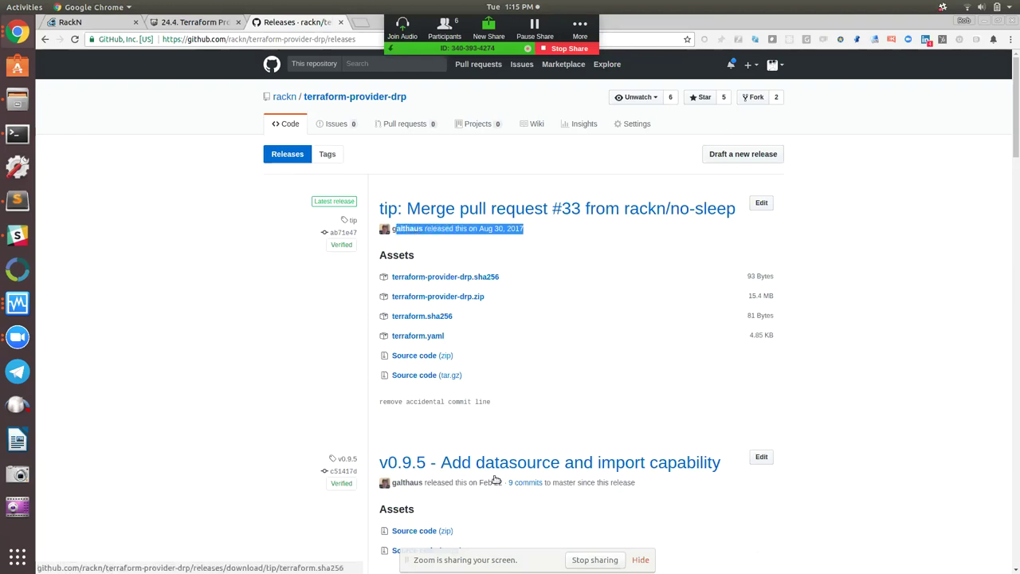
{"action": "left_click", "coordinate": [426, 222]}
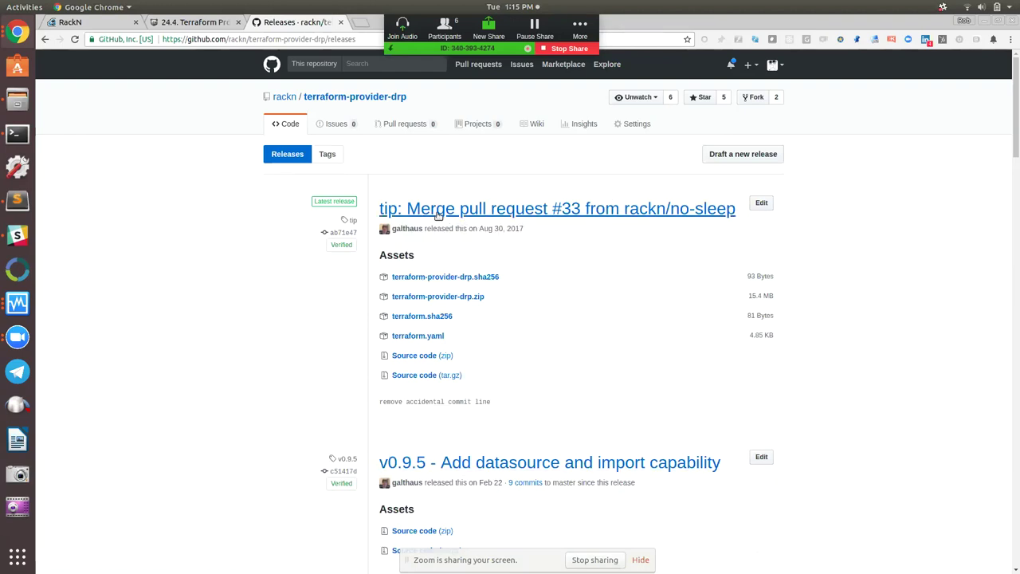
{"action": "left_click_drag", "start_coordinate": [479, 229], "coordinate": [542, 227]}
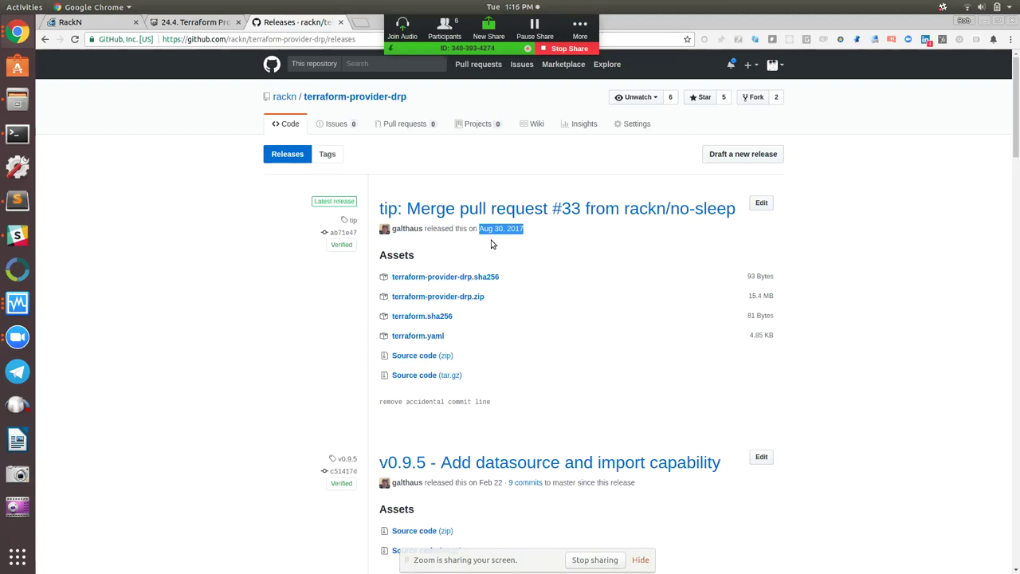
- Show the RackN portal's machine list, switch back to the terminal and delete terraform.tfstate
{"action": "left_click", "coordinate": [86, 24]}
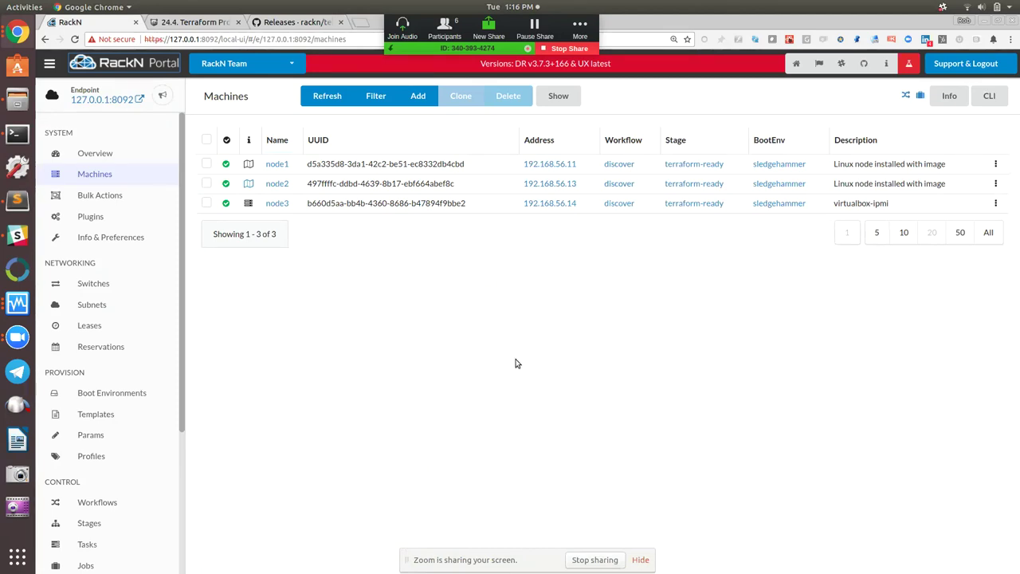
{"action": "key", "text": "alt+Tab"}
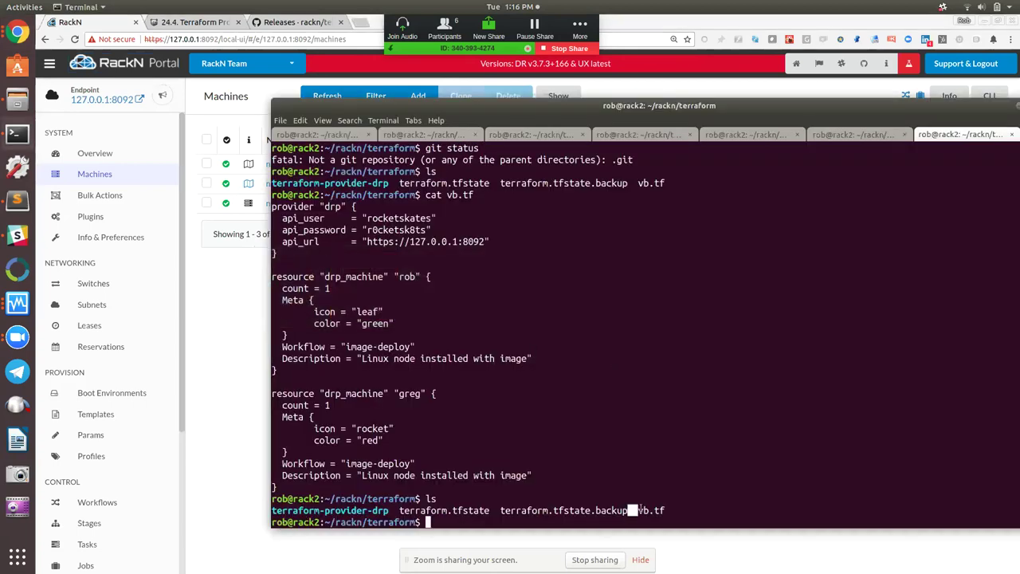
{"action": "key", "text": "Up"}
{"action": "key", "text": "Up"}
{"action": "key", "text": "Down"}
{"action": "key", "text": "Up"}
{"action": "key", "text": "Up"}
{"action": "key", "text": "BackSpace"}
{"action": "key", "text": "BackSpace"}
{"action": "type", "text": "rm terr"}
{"action": "key", "text": "Tab"}
{"action": "type", "text": ".t"}
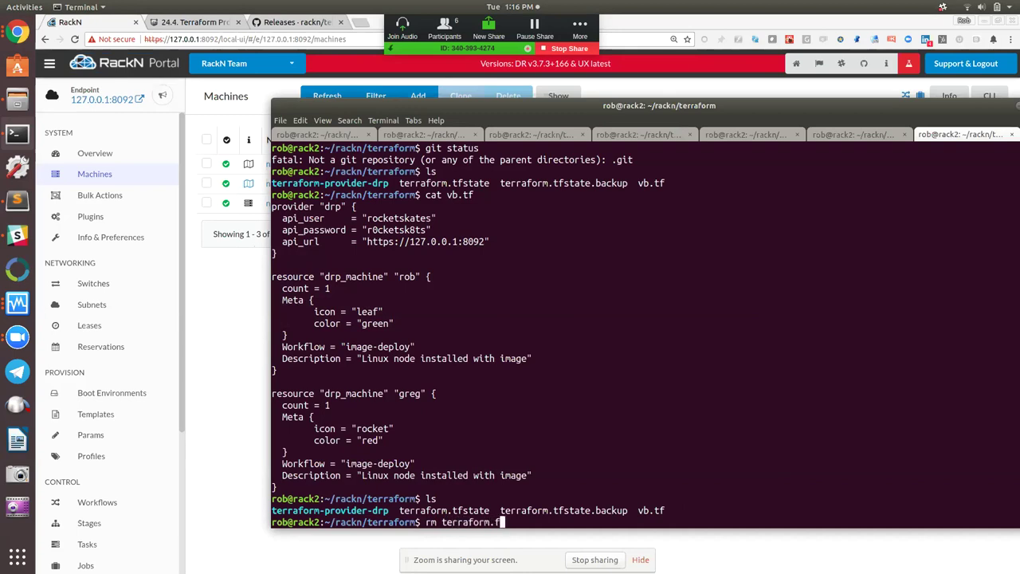
{"action": "type", "text": "f"}
{"action": "key", "text": "Tab"}
{"action": "key", "text": "Return"}
- Delete terraform.tfstate.backup from the terraform folder and clear the terminal
{"action": "key", "text": "Up"}
{"action": "type", "text": ".backup"}
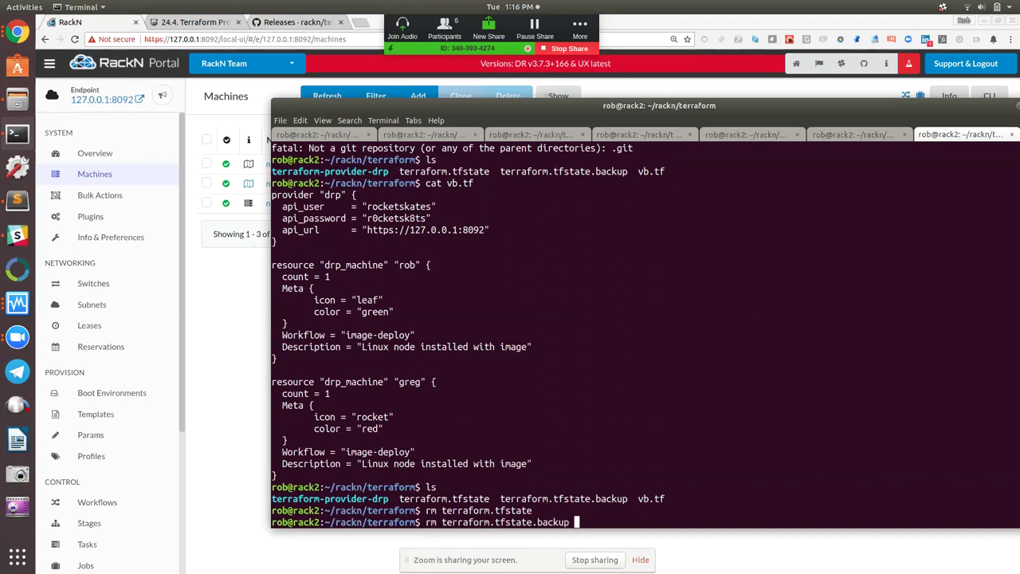
{"action": "key", "text": "Return"}
{"action": "type", "text": "clear"}
{"action": "key", "text": "Return"}
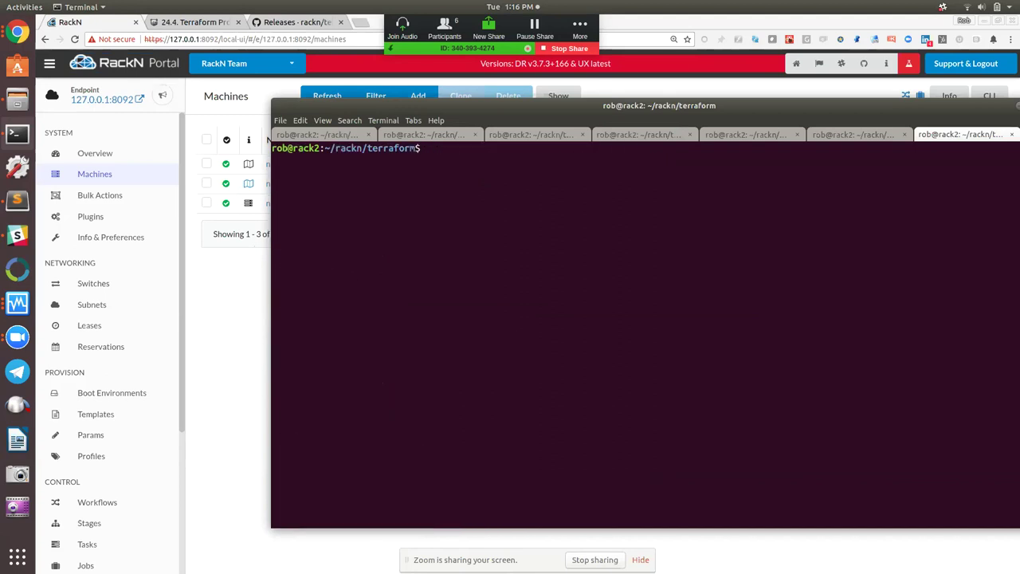
- Enlarge the terminal text and move its window so that the portal's machine rows stay visible above it
{"action": "key", "text": "ctrl+plus"}
{"action": "left_click_drag", "start_coordinate": [273, 97], "coordinate": [277, 219]}
{"action": "left_click_drag", "start_coordinate": [437, 225], "coordinate": [255, 216]}
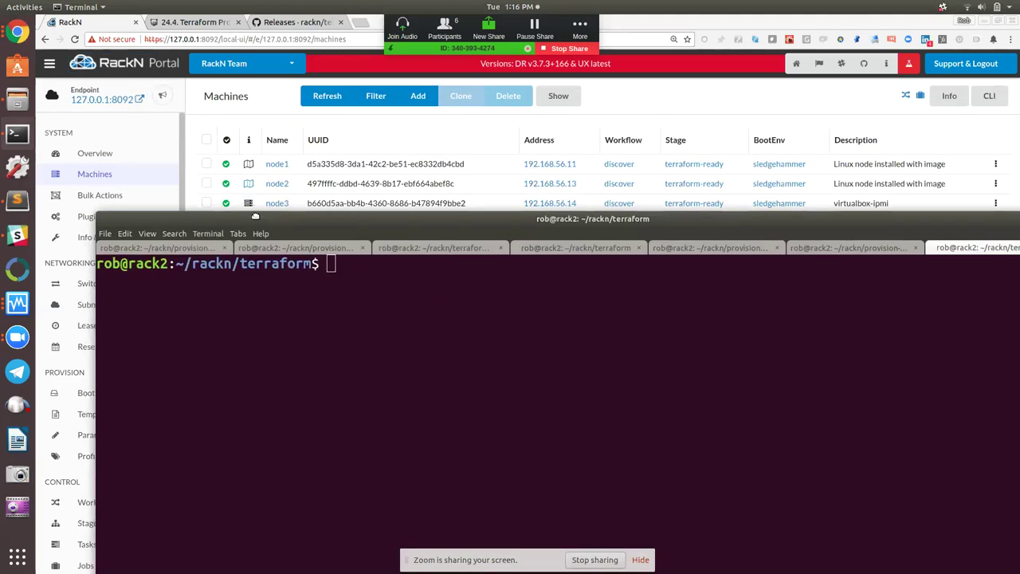
- Open the portal's Bulk Actions page and move the terminal window down beneath its machine list
{"action": "left_click", "coordinate": [125, 191]}
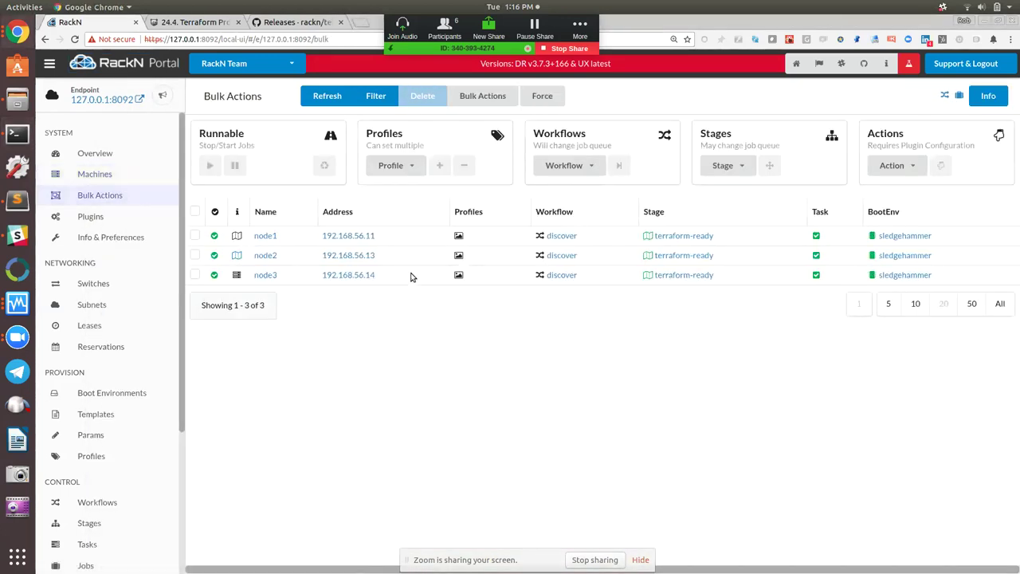
{"action": "key", "text": "alt+Tab"}
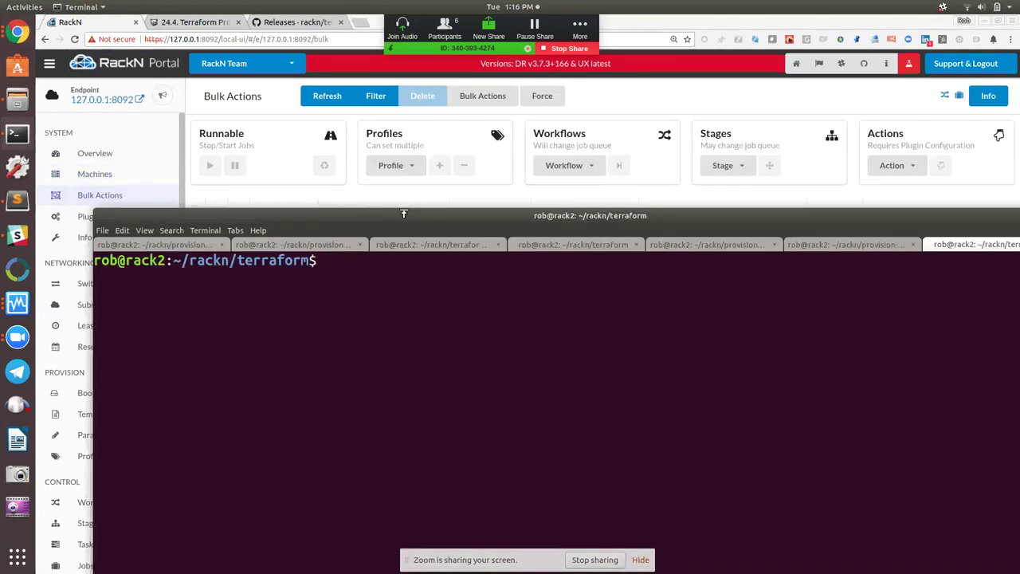
{"action": "left_click_drag", "start_coordinate": [403, 213], "coordinate": [404, 307]}
- Run terraform init and terraform plan in the terraform folder, and review the planned drp_machine resources
{"action": "type", "text": "terraform init"}
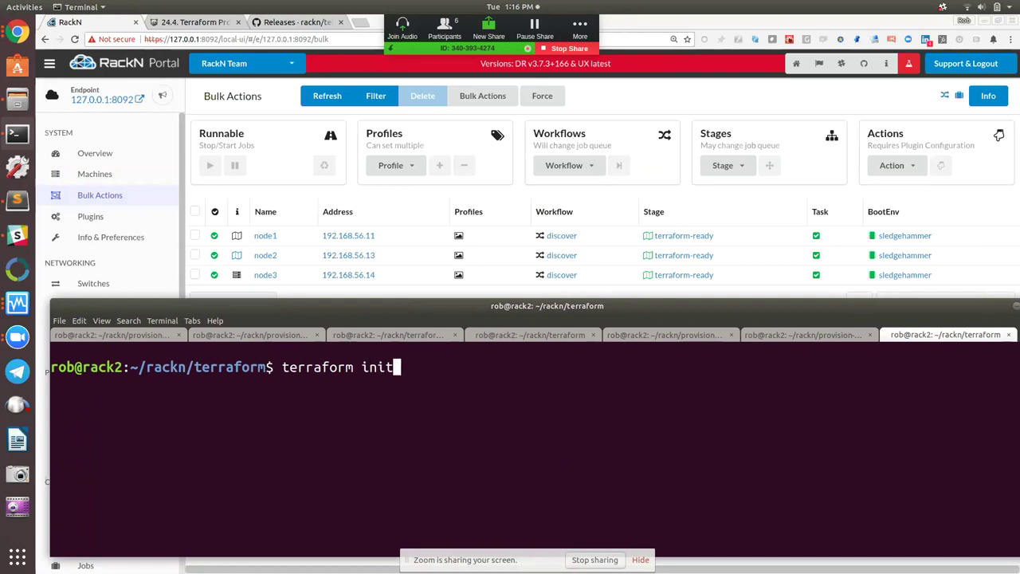
{"action": "key", "text": "Return"}
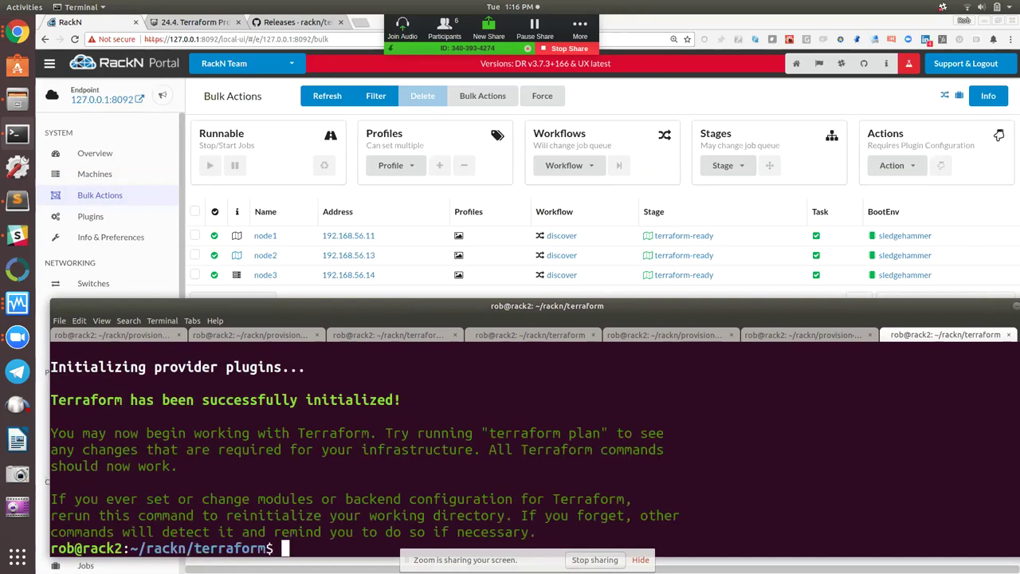
{"action": "type", "text": "terraform plan"}
{"action": "key", "text": "Return"}
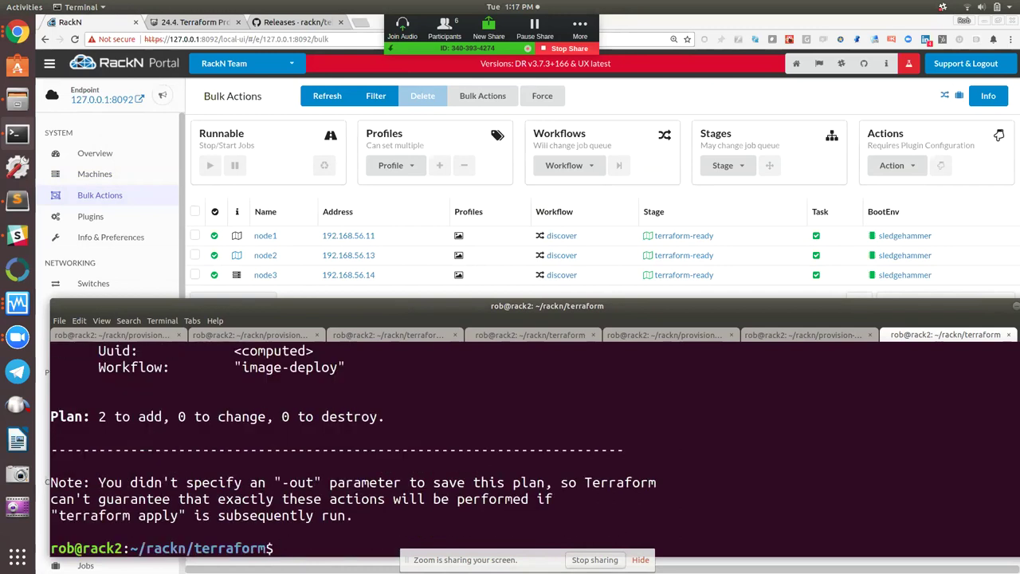
{"action": "scroll", "coordinate": [501, 389], "scroll_direction": "up", "scroll_amount": 7}
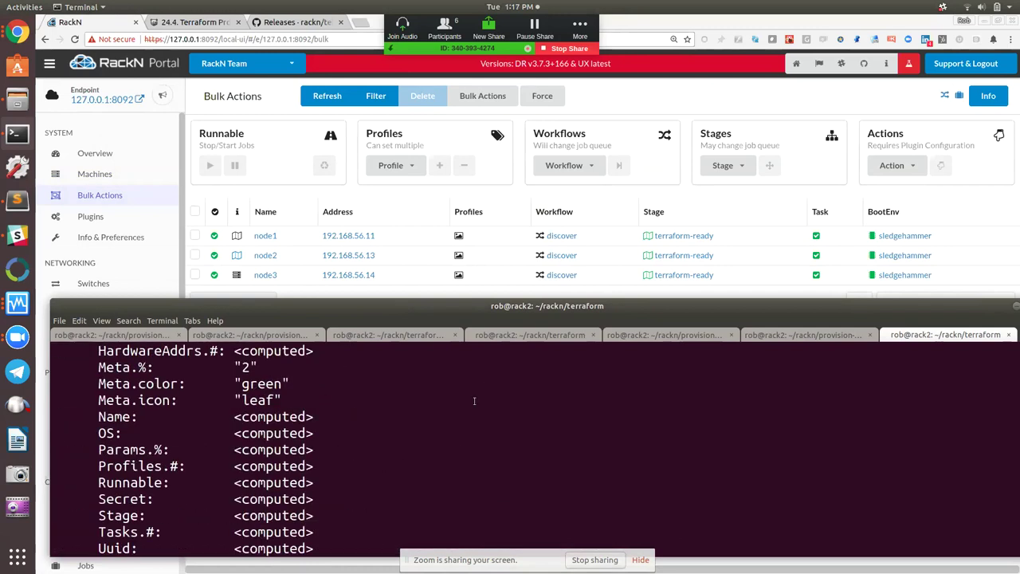
{"action": "scroll", "coordinate": [311, 432], "scroll_direction": "up", "scroll_amount": 4}
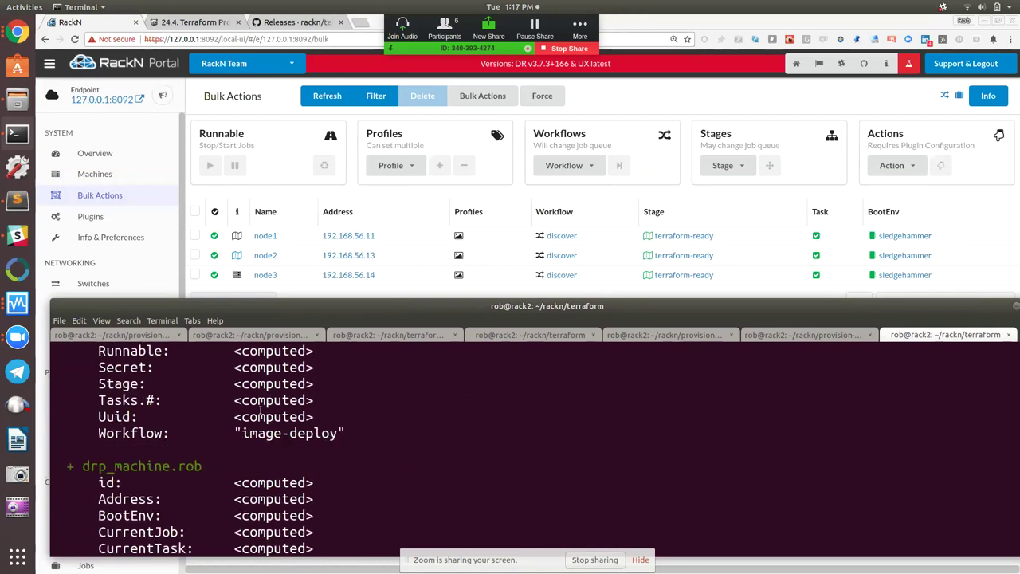
{"action": "scroll", "coordinate": [252, 396], "scroll_direction": "up", "scroll_amount": 2}
{"action": "scroll", "coordinate": [299, 447], "scroll_direction": "down", "scroll_amount": 13}
{"action": "scroll", "coordinate": [299, 447], "scroll_direction": "down", "scroll_amount": 2}
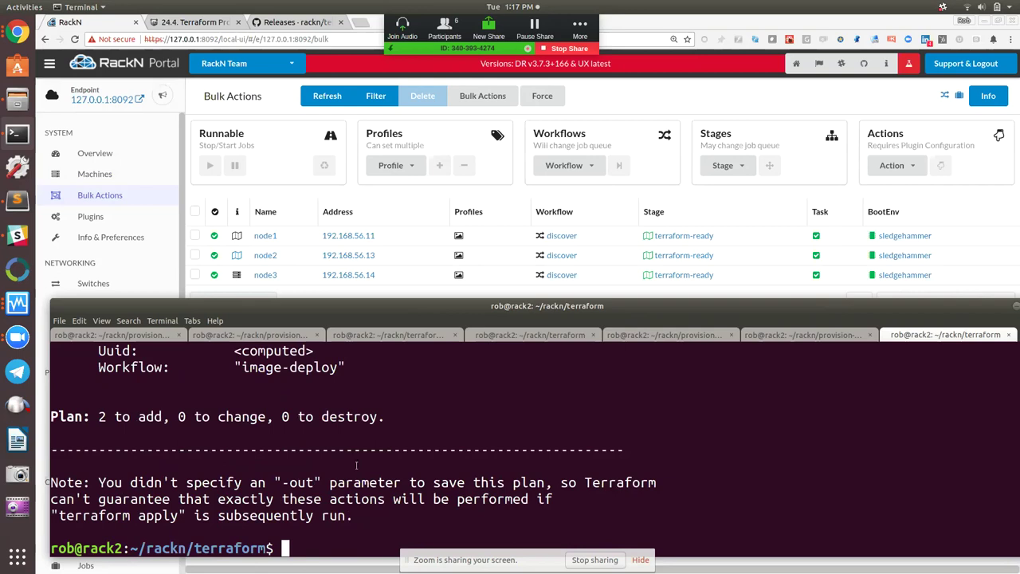
- Run terraform apply and approve the planned actions with yes
{"action": "key", "text": "Up"}
{"action": "key", "text": "Up"}
{"action": "key", "text": "Up"}
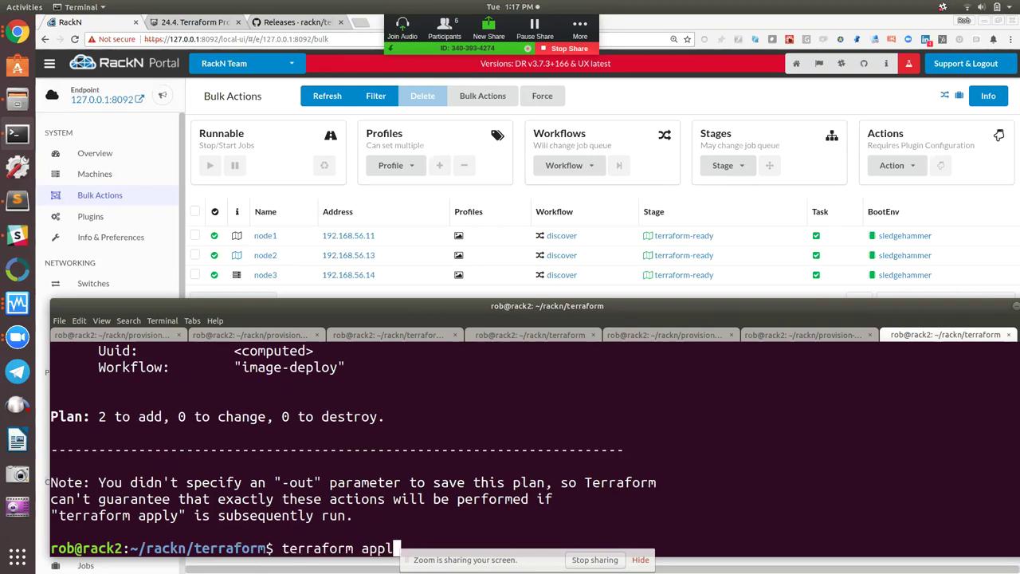
{"action": "key", "text": "Return"}
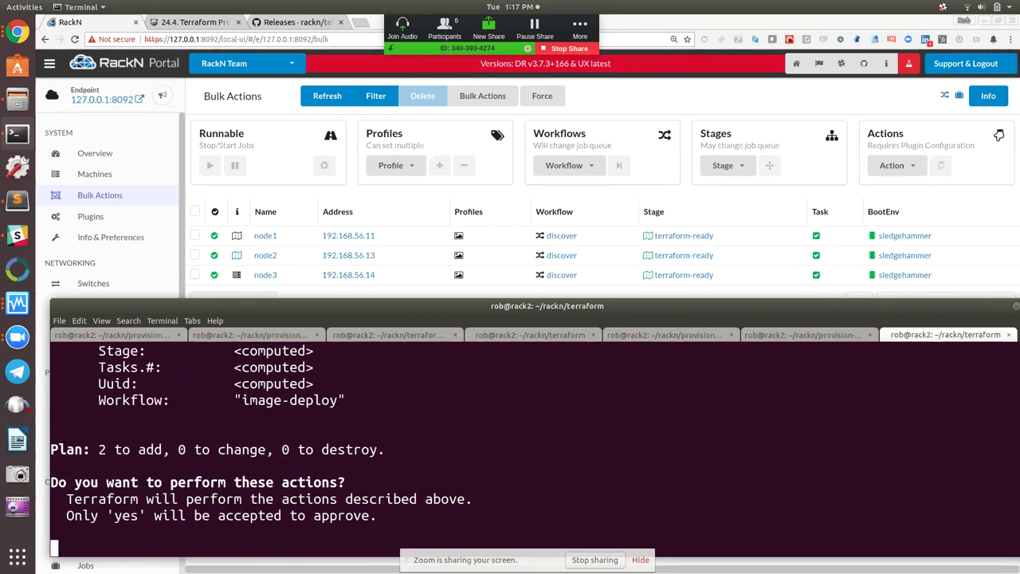
{"action": "type", "text": "yes"}
{"action": "key", "text": "Return"}
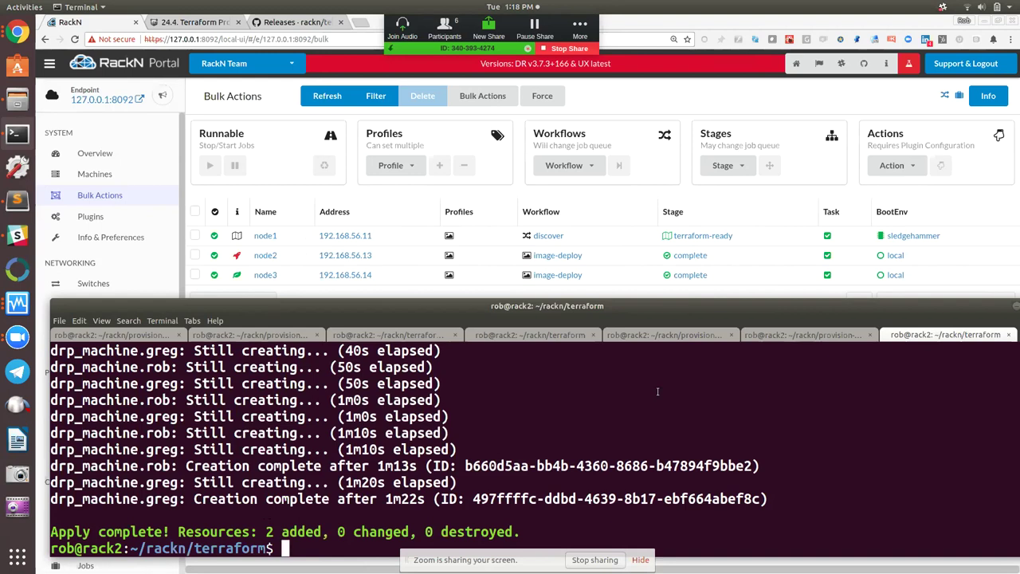
- Run terraform destroy in the terraform folder and approve removing both machines with yes
{"action": "key", "text": "Up"}
{"action": "key", "text": "BackSpace"}
{"action": "key", "text": "BackSpace"}
{"action": "key", "text": "BackSpace"}
{"action": "key", "text": "BackSpace"}
{"action": "key", "text": "BackSpace"}
{"action": "type", "text": "destroy"}
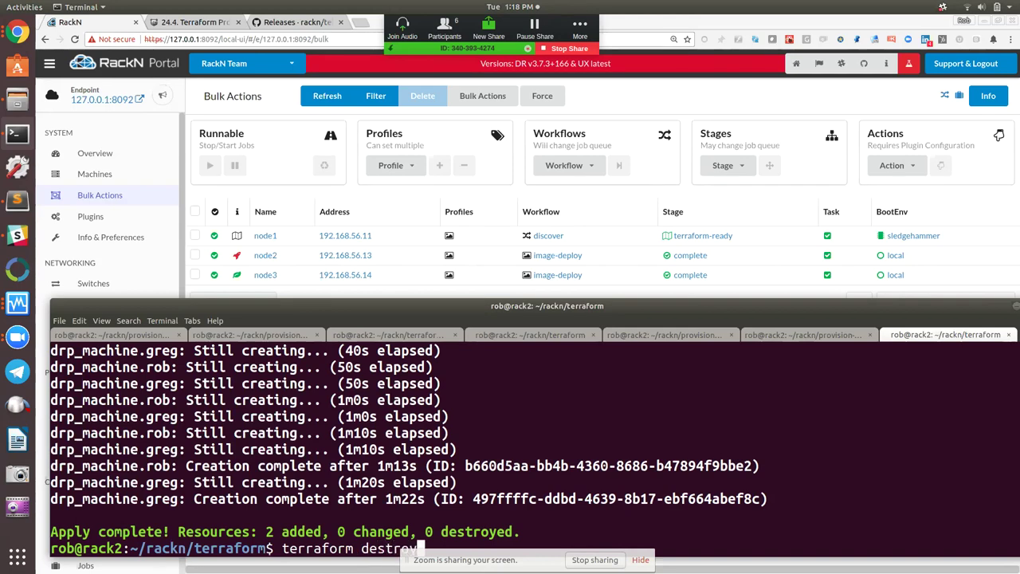
{"action": "key", "text": "Return"}
{"action": "type", "text": "yes"}
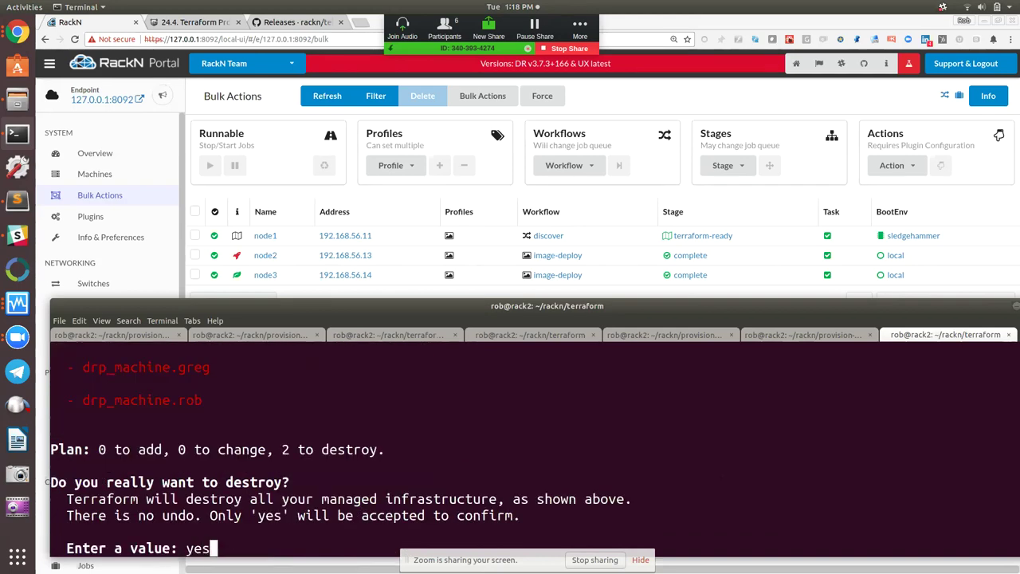
{"action": "key", "text": "Return"}
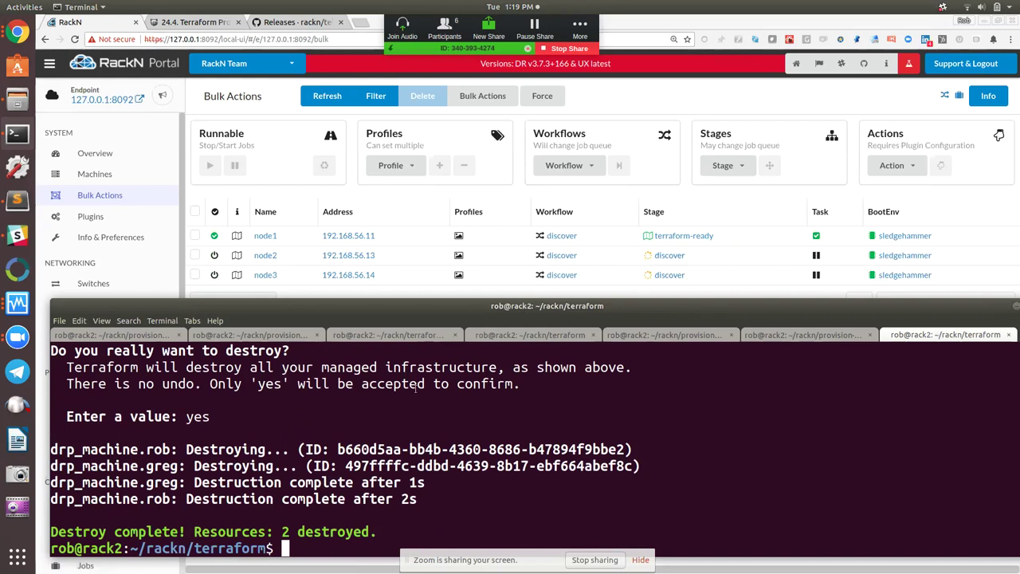
- Switch to vb.tf in Sublime Text, set the first drp_machine resource's Workflow to "centos" and save the file
{"action": "key", "text": "alt+Tab"}
{"action": "key", "text": "alt+Tab"}
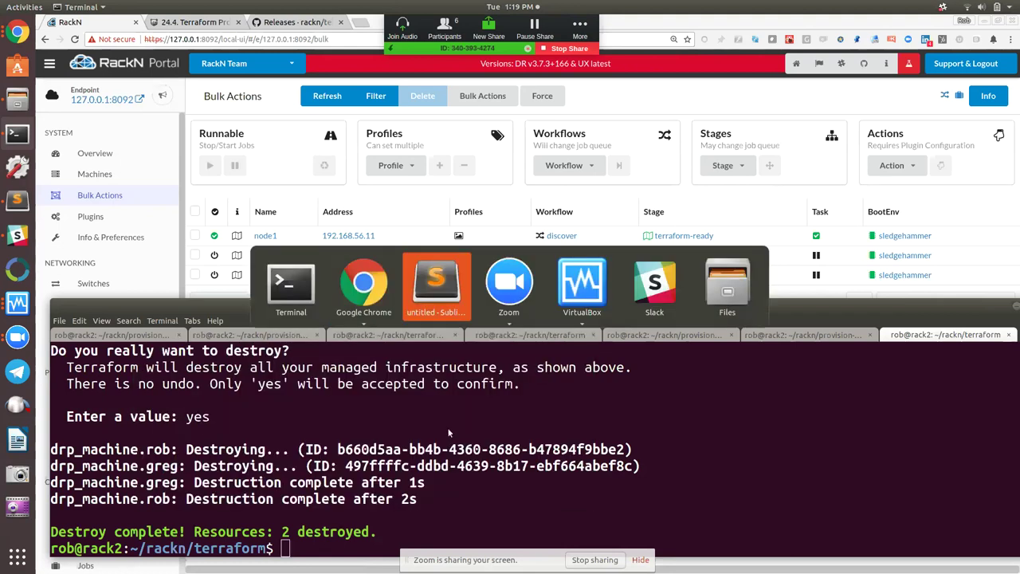
{"action": "scroll", "coordinate": [599, 360], "scroll_direction": "down", "scroll_amount": 2}
{"action": "scroll", "coordinate": [602, 359], "scroll_direction": "up", "scroll_amount": 2}
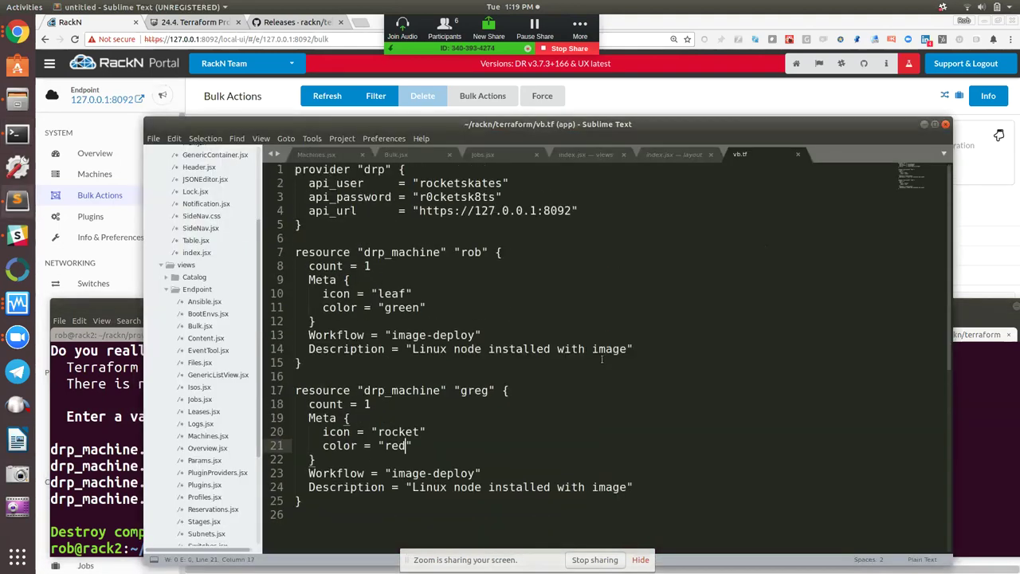
{"action": "left_click", "coordinate": [593, 312]}
{"action": "key", "text": "Down"}
{"action": "key", "text": "Down"}
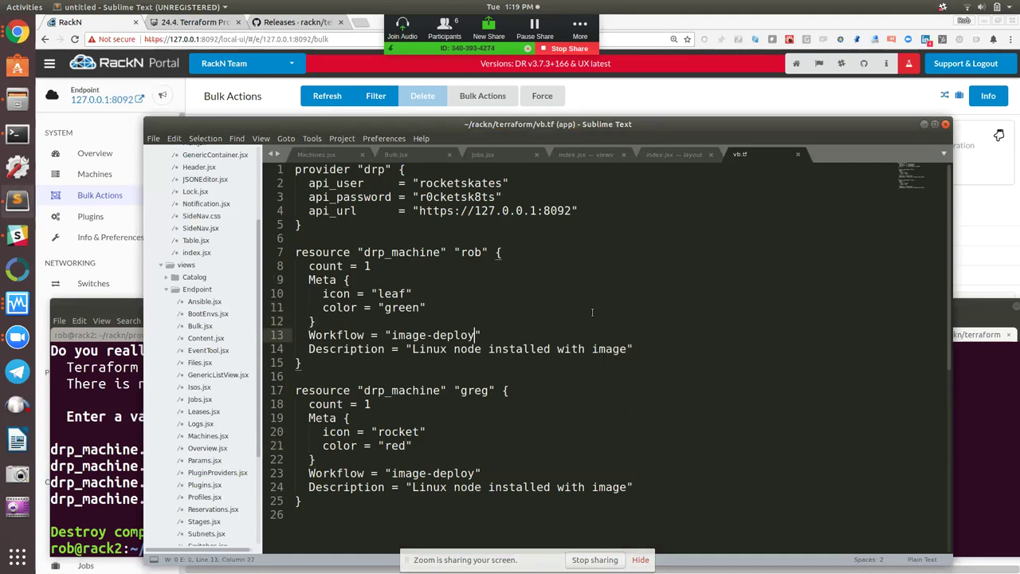
{"action": "key", "text": "ctrl+shift+Left"}
{"action": "key", "text": "ctrl+shift+Left"}
{"action": "key", "text": "ctrl+shift+Left"}
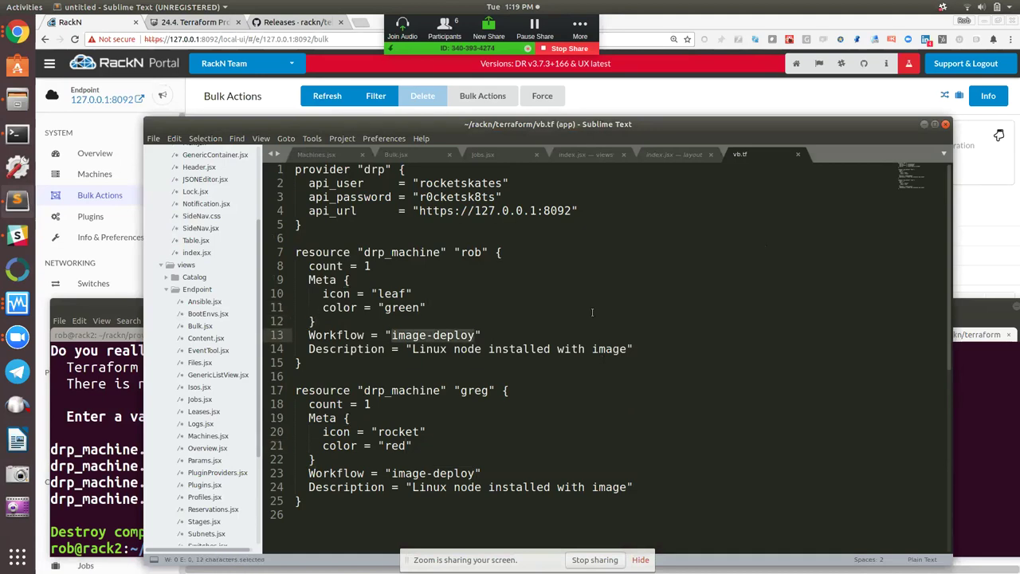
{"action": "type", "text": "centos"}
{"action": "key", "text": "BackSpace"}
{"action": "key", "text": "BackSpace"}
{"action": "type", "text": "os"}
{"action": "key", "text": "ctrl+s"}
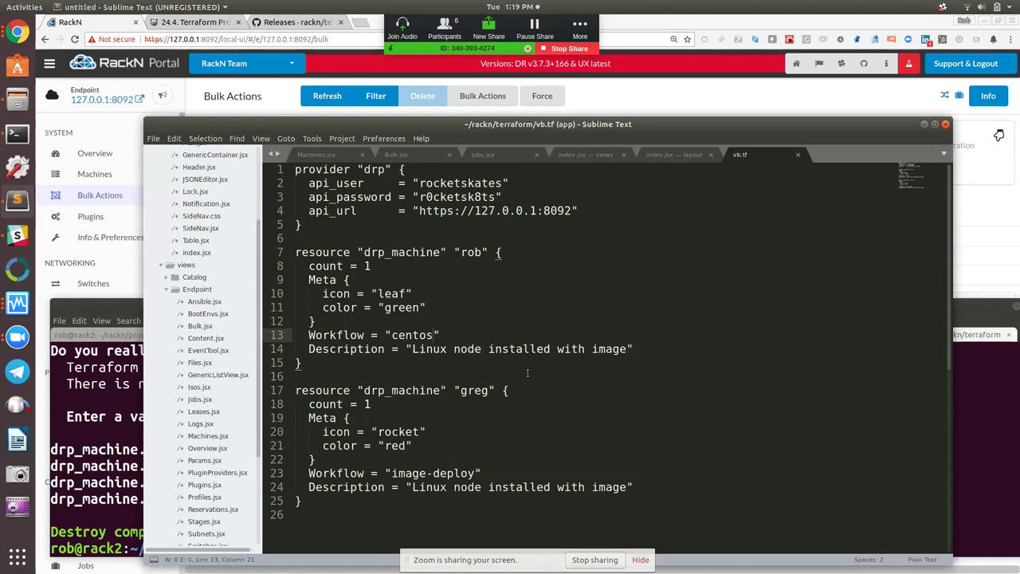
{"action": "key", "text": "Down"}
{"action": "key", "text": "Down"}
{"action": "key", "text": "Down"}
{"action": "key", "text": "Up"}
{"action": "key", "text": "Up"}
{"action": "key", "text": "shift+Down"}
{"action": "key", "text": "shift+Down"}
{"action": "key", "text": "Down"}
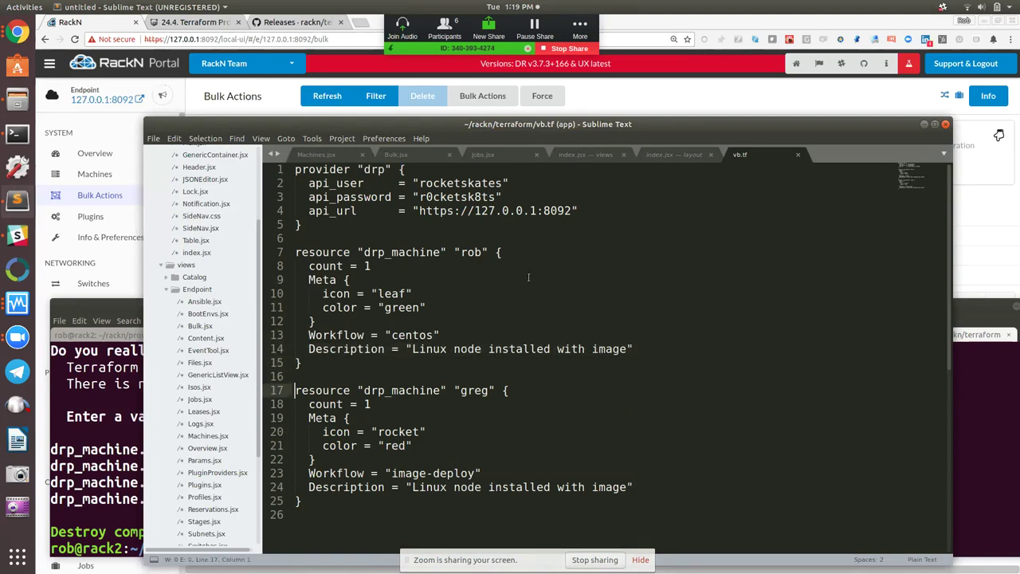
{"action": "key", "text": "Up"}
{"action": "key", "text": "Up"}
{"action": "key", "text": "Up"}
{"action": "key", "text": "Up"}
{"action": "key", "text": "Left"}
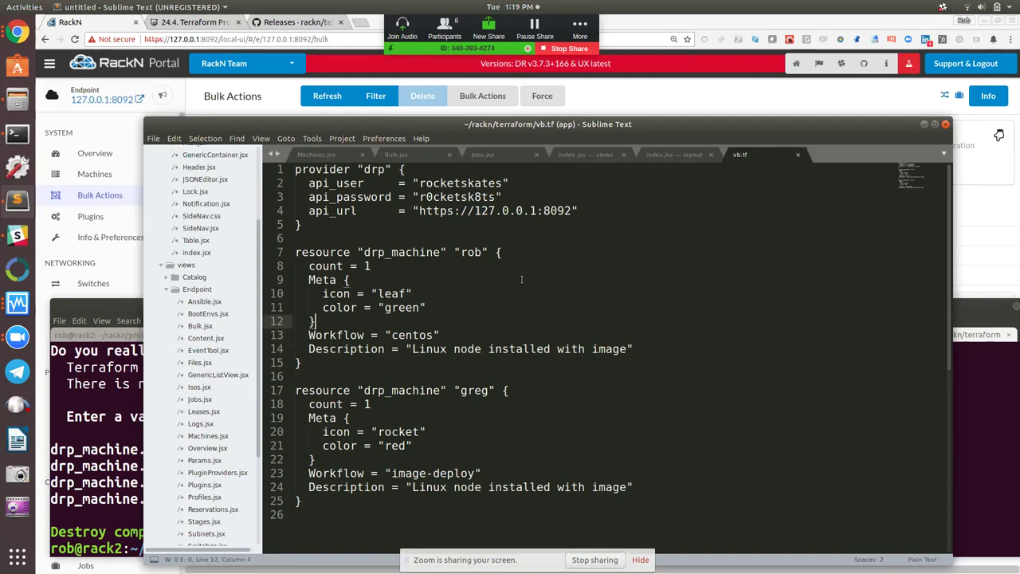
{"action": "key", "text": "Return"}
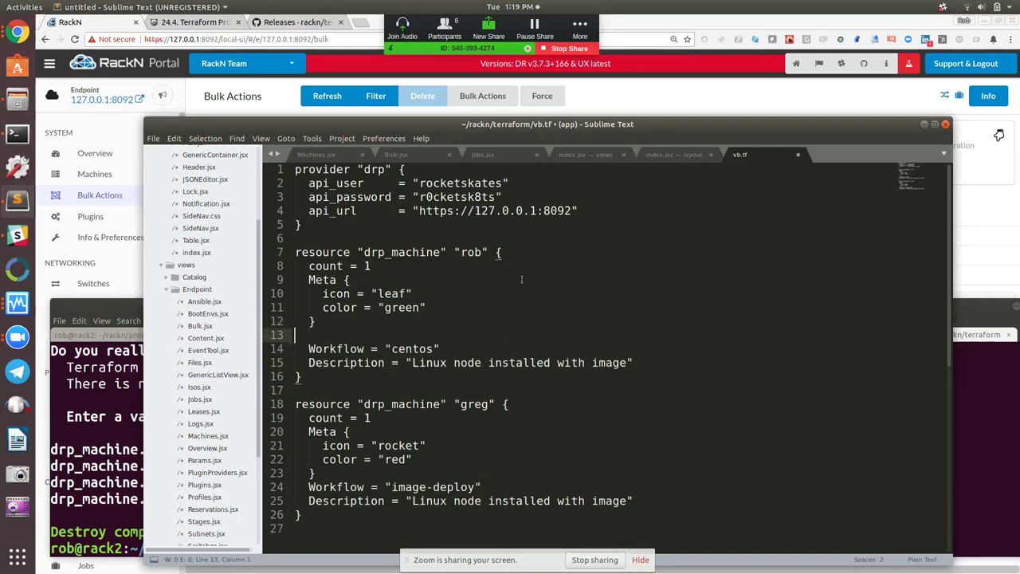
{"action": "key", "text": "BackSpace"}
{"action": "key", "text": "BackSpace"}
- Insert an empty line below count = 1 in the first drp_machine resource
{"action": "key", "text": "Up"}
{"action": "key", "text": "Up"}
{"action": "key", "text": "Up"}
{"action": "key", "text": "Up"}
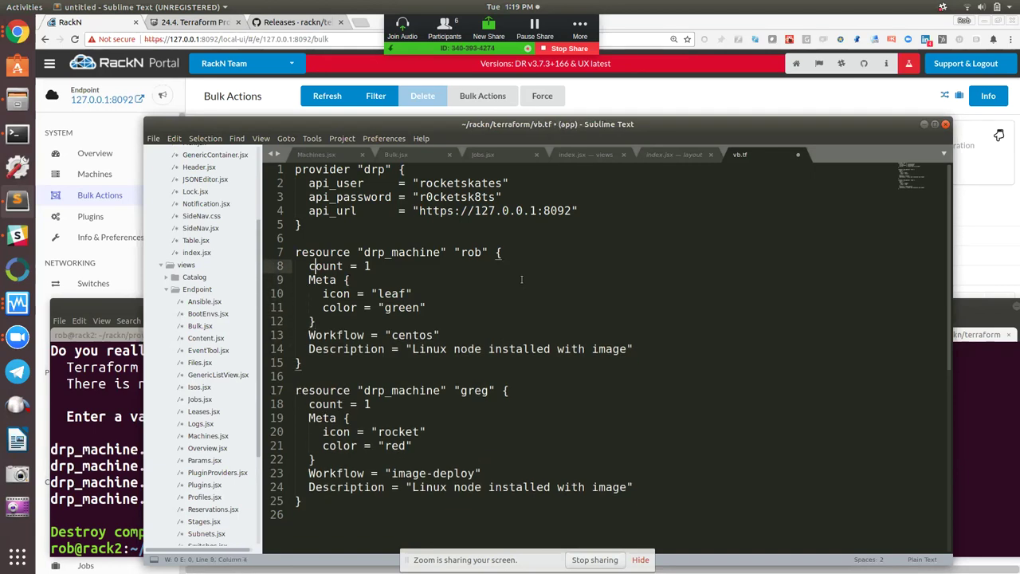
{"action": "key", "text": "End"}
{"action": "key", "text": "Return"}
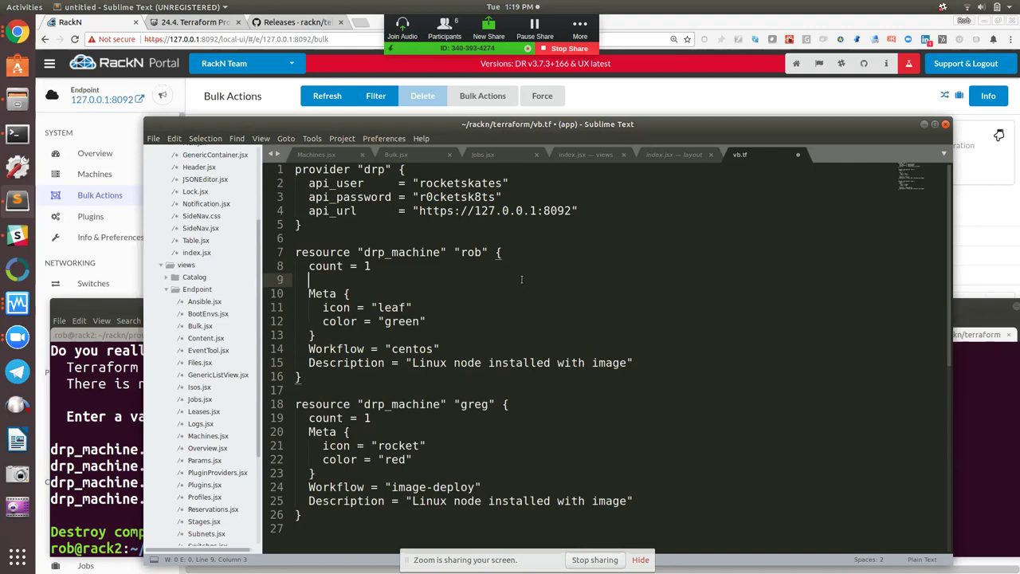
- Find the decommissioning fields section in the browser's Terraform Provider documentation and select the field name decommission_workflow
{"action": "left_click", "coordinate": [209, 29]}
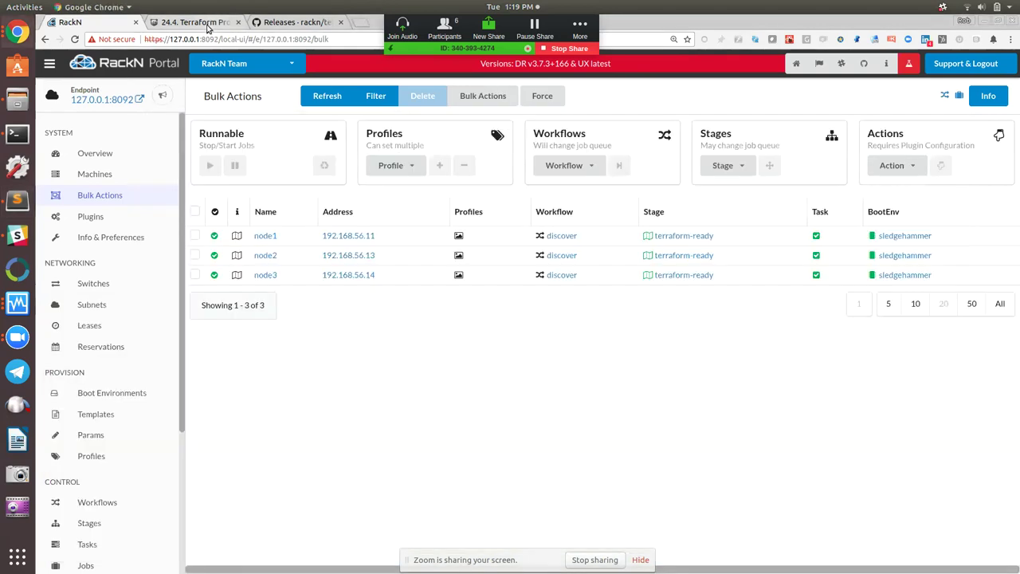
{"action": "left_click", "coordinate": [209, 28]}
{"action": "scroll", "coordinate": [401, 246], "scroll_direction": "down", "scroll_amount": 5}
{"action": "scroll", "coordinate": [401, 245], "scroll_direction": "down", "scroll_amount": 10}
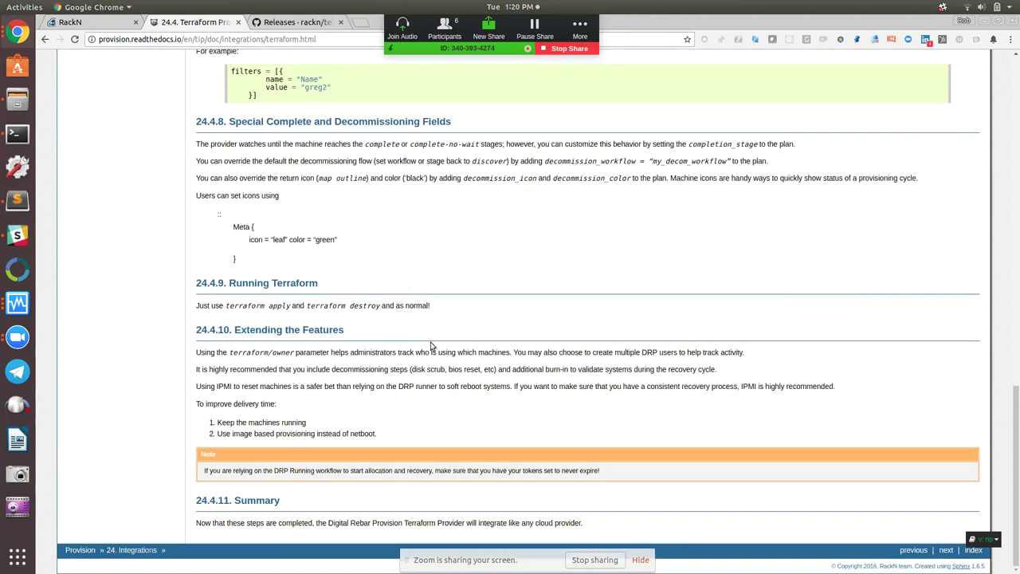
{"action": "scroll", "coordinate": [430, 346], "scroll_direction": "up", "scroll_amount": 5}
{"action": "scroll", "coordinate": [598, 349], "scroll_direction": "up", "scroll_amount": 4}
{"action": "scroll", "coordinate": [599, 351], "scroll_direction": "down", "scroll_amount": 5}
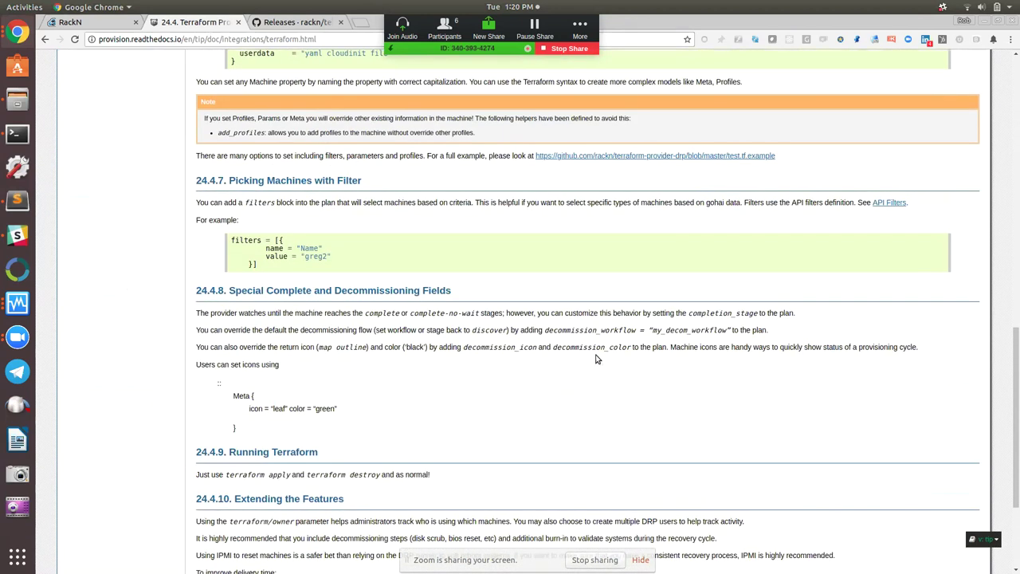
{"action": "double_click", "coordinate": [571, 330]}
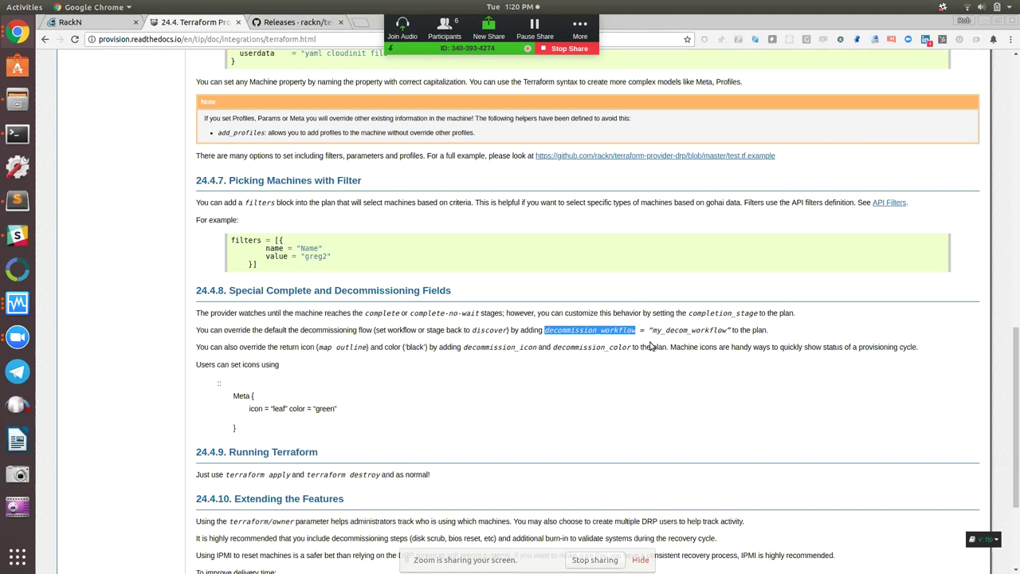
- Return to vb.tf in Sublime Text and place the cursor on the closing line of the first resource's Meta block
{"action": "key", "text": "alt+Tab"}
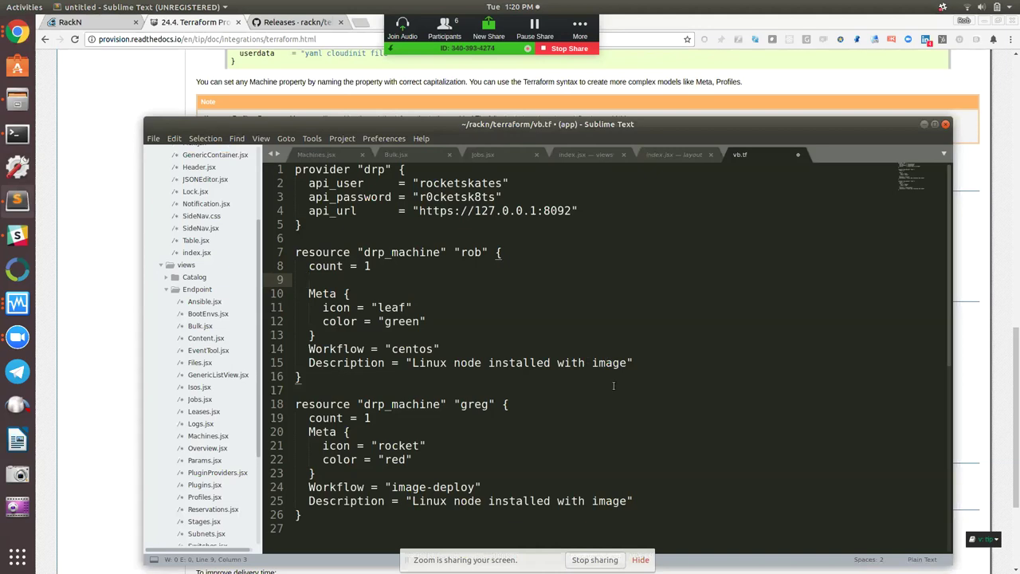
{"action": "key", "text": "Down"}
{"action": "key", "text": "Down"}
{"action": "key", "text": "Down"}
{"action": "key", "text": "Down"}
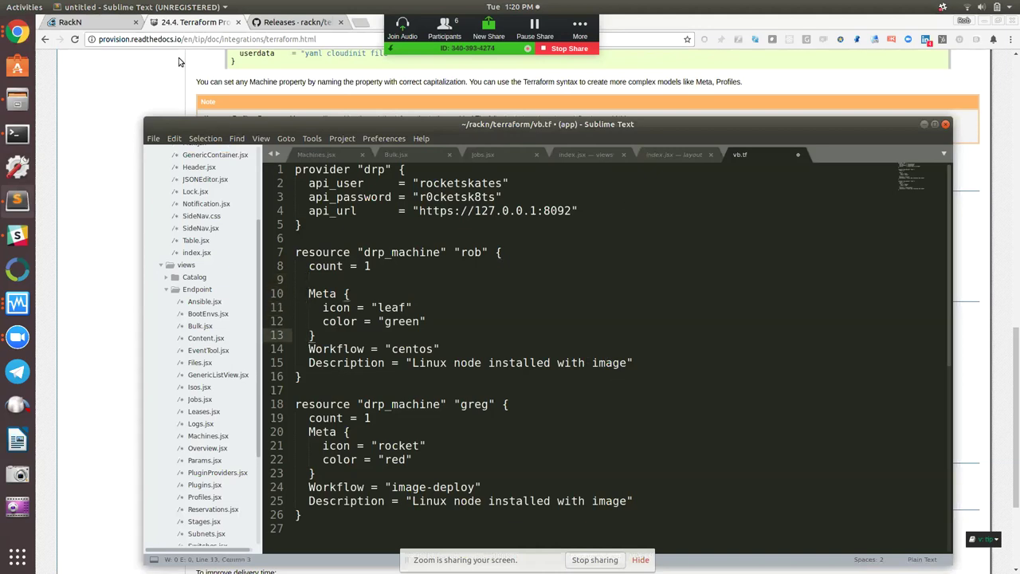
- In the RackN portal, clone the discover workflow as "cleanup" with the graduation cap icon and save it
{"action": "left_click", "coordinate": [81, 22]}
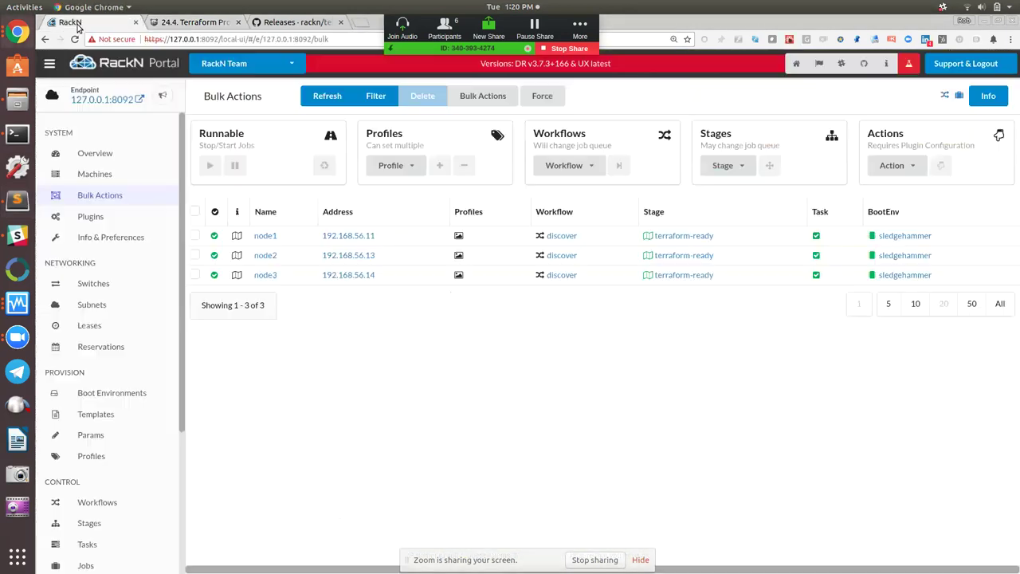
{"action": "left_click", "coordinate": [79, 502]}
{"action": "left_click", "coordinate": [211, 247]}
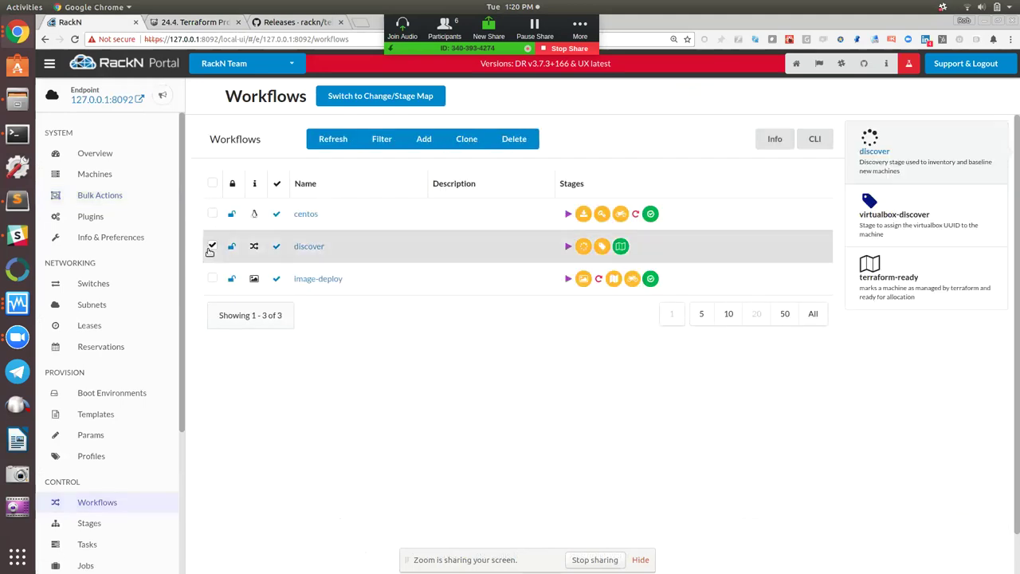
{"action": "left_click", "coordinate": [469, 139]}
{"action": "left_click", "coordinate": [442, 173]}
{"action": "double_click", "coordinate": [442, 172]}
{"action": "key", "text": "ctrl+a"}
{"action": "type", "text": "cleanup"}
{"action": "key", "text": "Tab"}
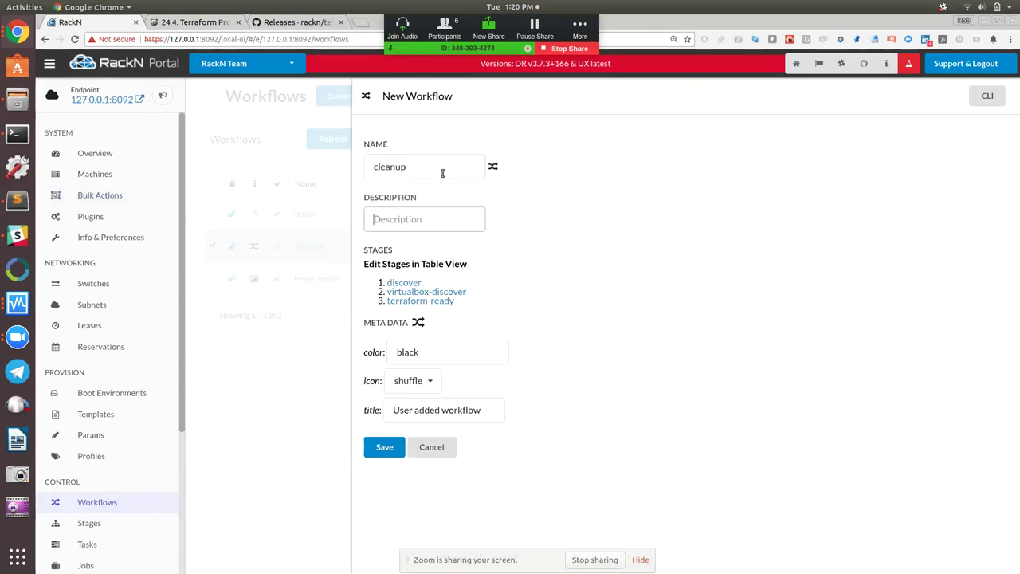
{"action": "left_click", "coordinate": [420, 381]}
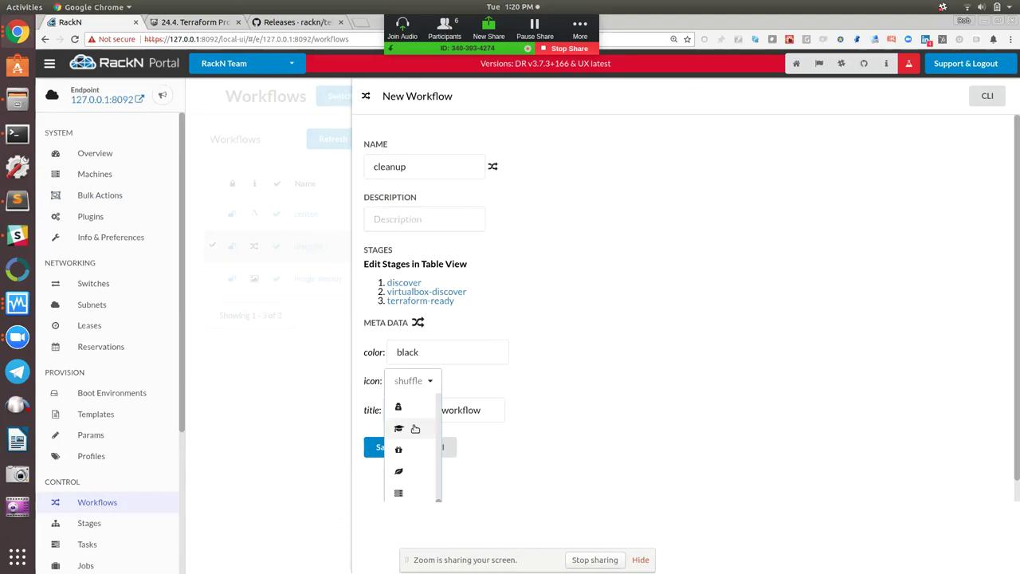
{"action": "left_click", "coordinate": [414, 427]}
{"action": "left_click", "coordinate": [390, 448]}
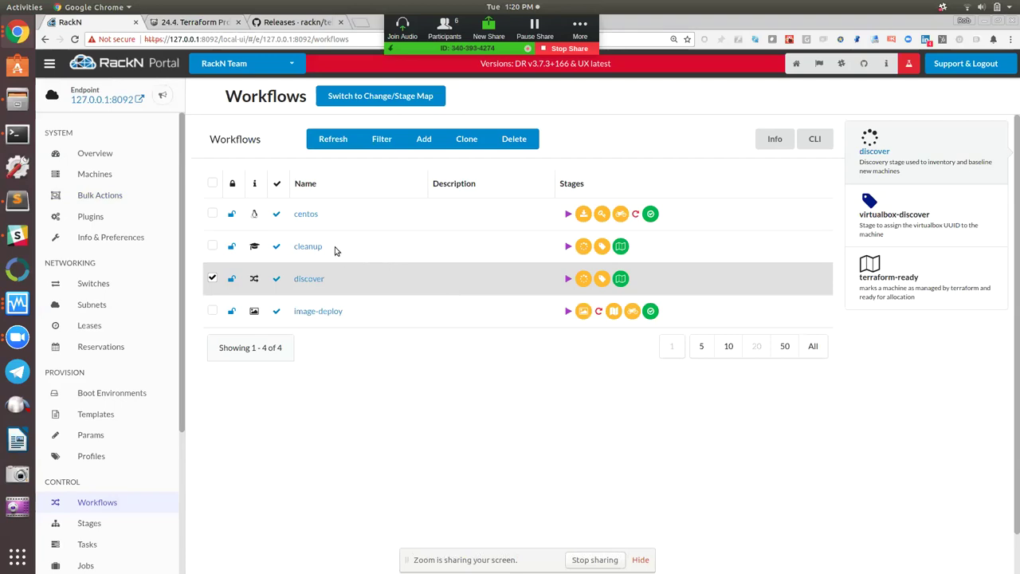
- Add the machine-meta stage to the cleanup workflow and place it before terraform-ready
{"action": "left_click", "coordinate": [213, 277]}
{"action": "left_click", "coordinate": [214, 248]}
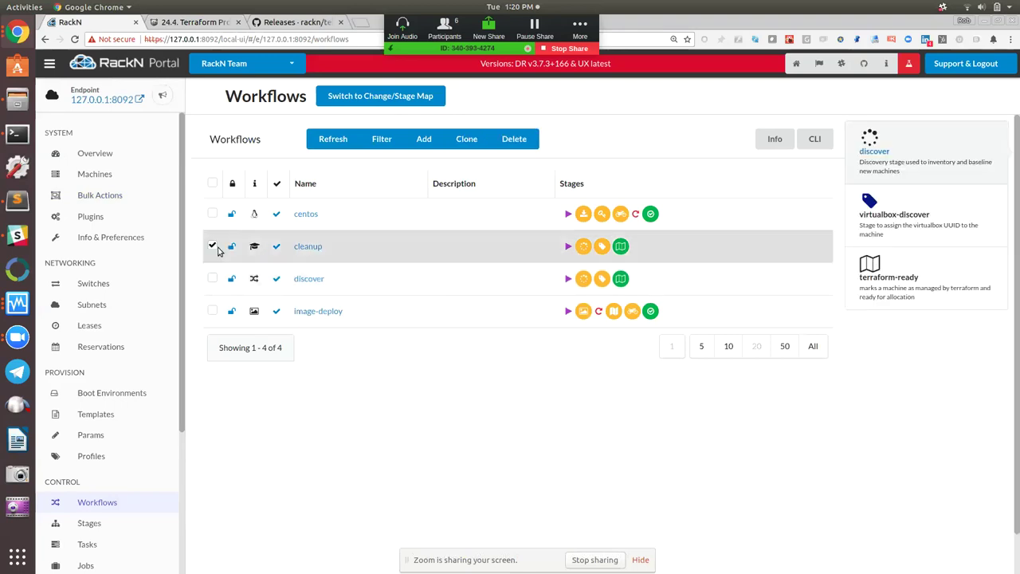
{"action": "left_click", "coordinate": [215, 248]}
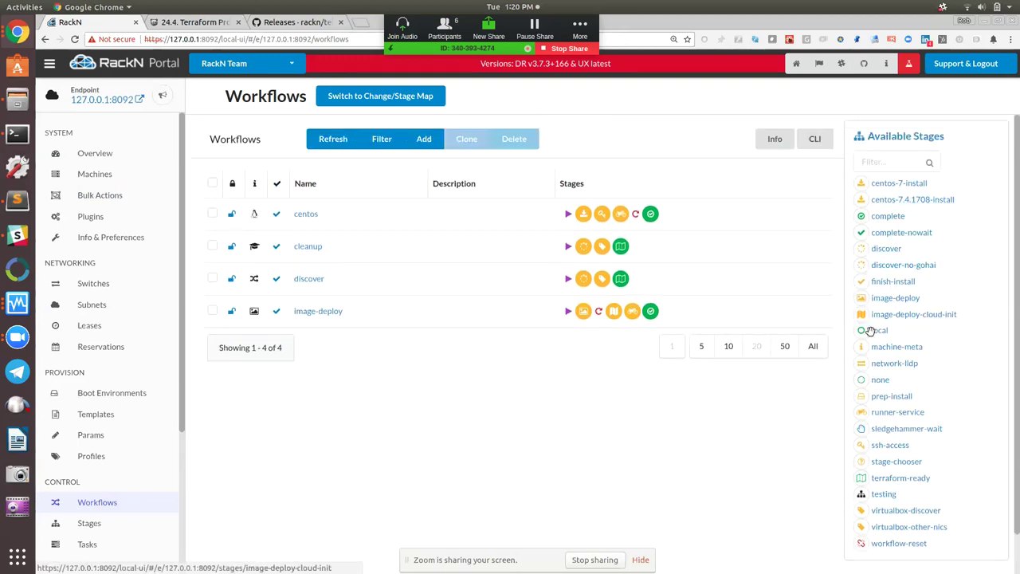
{"action": "left_click_drag", "start_coordinate": [893, 348], "coordinate": [636, 257]}
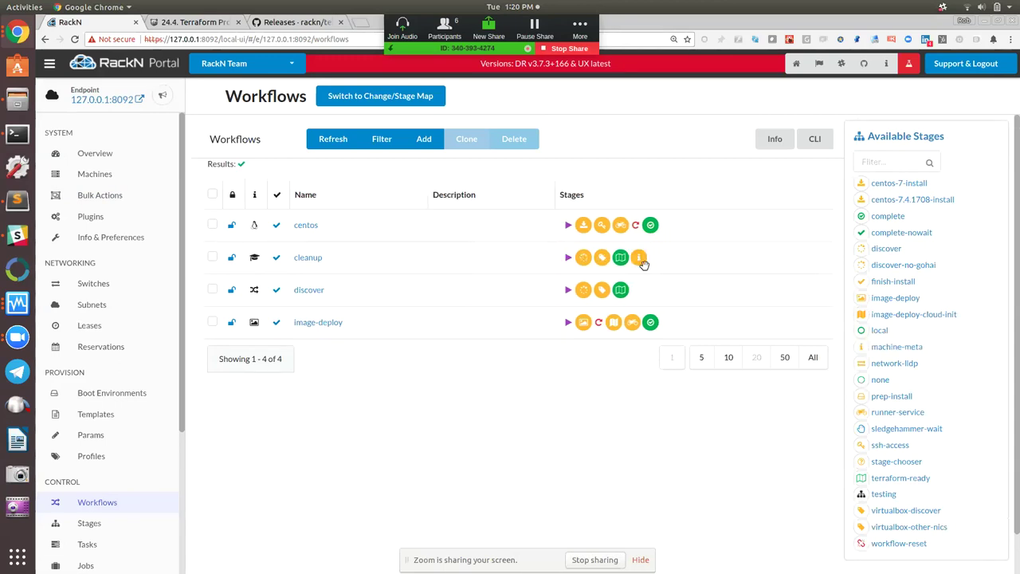
{"action": "right_click", "coordinate": [609, 258]}
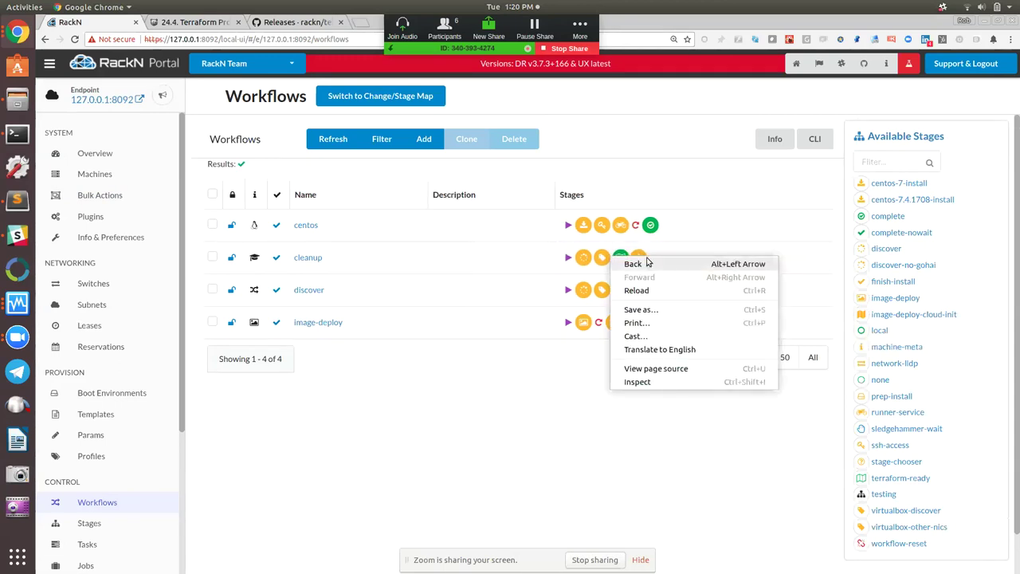
{"action": "left_click", "coordinate": [689, 241]}
{"action": "left_click_drag", "start_coordinate": [641, 260], "coordinate": [621, 259]}
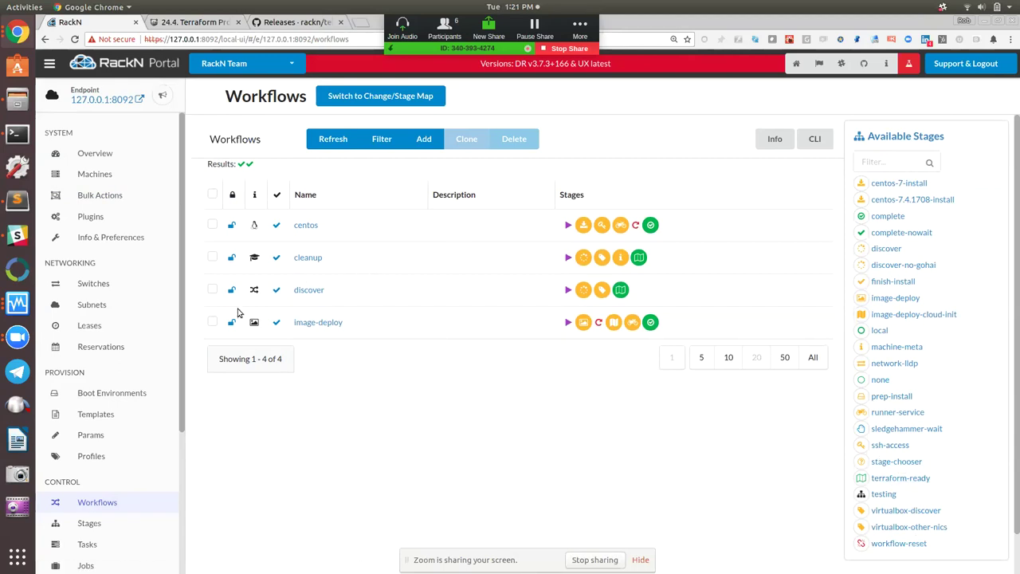
- In vb.tf, add decommission_workflow="cleanup" below the first drp_machine resource's Meta block and save the file
{"action": "key", "text": "alt+Tab"}
{"action": "key", "text": "Down"}
{"action": "key", "text": "Up"}
{"action": "key", "text": "Return"}
{"action": "key", "text": "ctrl+z"}
{"action": "key", "text": "End"}
{"action": "key", "text": "Return"}
{"action": "type", "text": "decommission_workflow"}
{"action": "type", "text": "=\""}
{"action": "type", "text": "cleanup"}
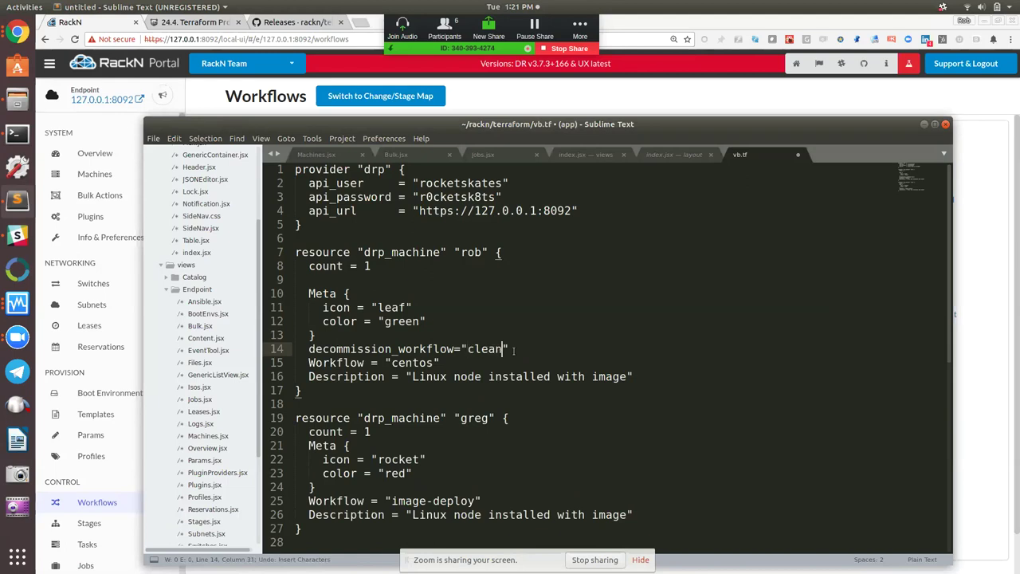
{"action": "key", "text": "alt+Tab"}
{"action": "key", "text": "alt+Tab"}
{"action": "key", "text": "Home"}
{"action": "key", "text": "Home"}
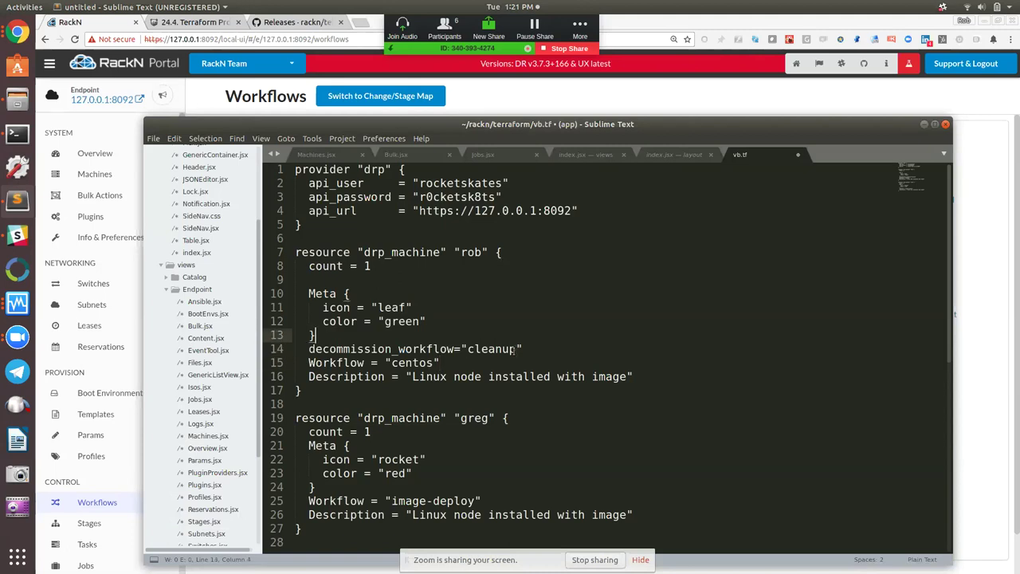
{"action": "key", "text": "shift+Down"}
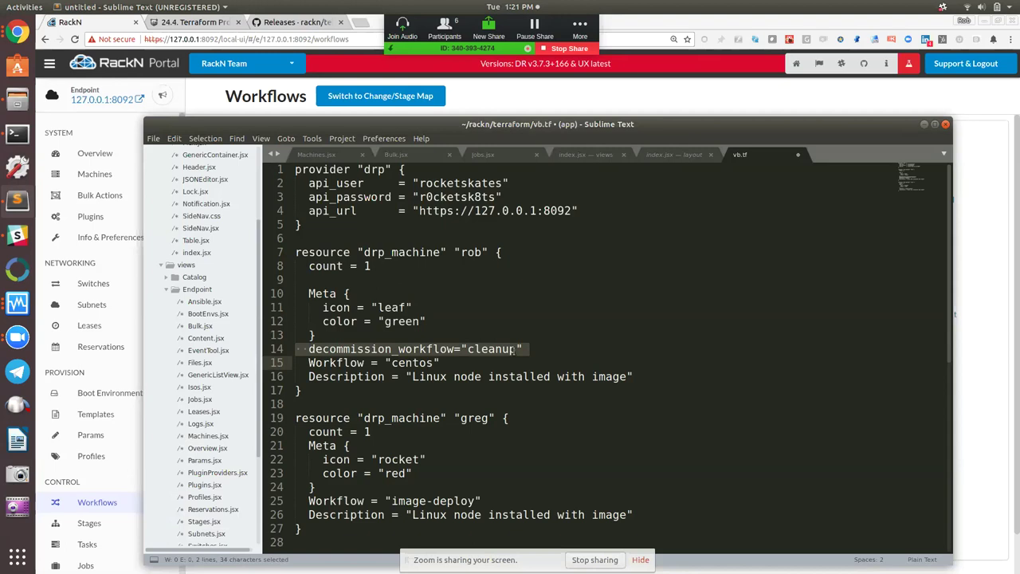
{"action": "key", "text": "Right"}
{"action": "key", "text": "ctrl+s"}
{"action": "key", "text": "Up"}
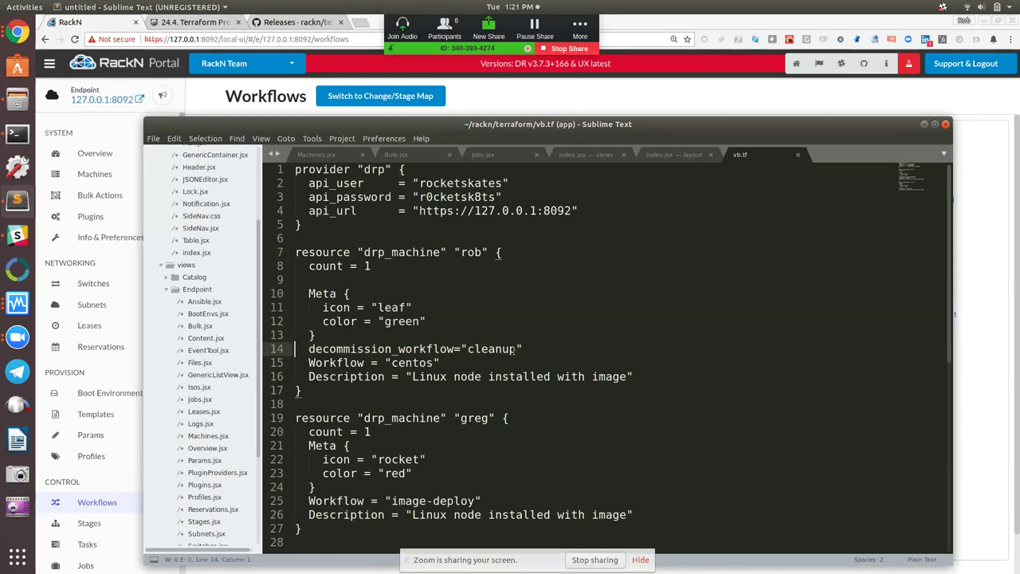
- Duplicate the decommission_workflow line directly below itself in the first drp_machine resource
{"action": "key", "text": "shift+Down"}
{"action": "key", "text": "ctrl+c"}
{"action": "key", "text": "Right"}
{"action": "key", "text": "ctrl+v"}
- Rename the attribute on the duplicated decommission_workflow line to decommission_icon in the first drp_machine resource
{"action": "key", "text": "Up"}
{"action": "key", "text": "Right"}
{"action": "key", "text": "Right"}
{"action": "key", "text": "Right"}
{"action": "key", "text": "Right"}
{"action": "key", "text": "Right"}
{"action": "key", "text": "Right"}
{"action": "key", "text": "Right"}
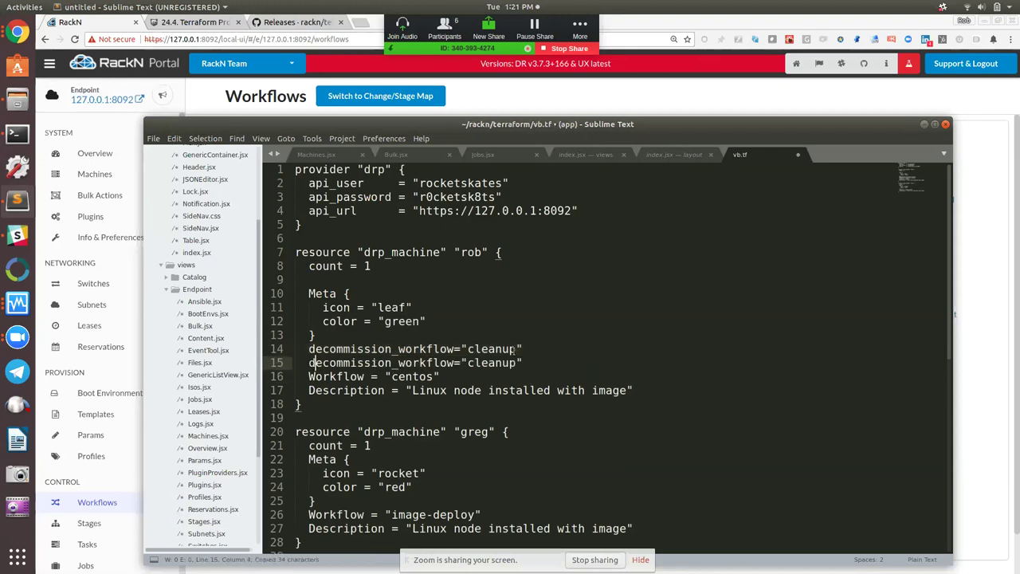
{"action": "key", "text": "Right"}
{"action": "key", "text": "Right"}
{"action": "key", "text": "Right"}
{"action": "key", "text": "Right"}
{"action": "key", "text": "Right"}
{"action": "key", "text": "Right"}
{"action": "key", "text": "Right"}
{"action": "key", "text": "Right"}
{"action": "key", "text": "shift+Right"}
{"action": "key", "text": "shift+Right"}
{"action": "key", "text": "shift+Right"}
{"action": "key", "text": "shift+Right"}
{"action": "key", "text": "shift+Right"}
{"action": "key", "text": "shift+Right"}
{"action": "key", "text": "shift+Right"}
{"action": "key", "text": "shift+Right"}
{"action": "key", "text": "shift+Right"}
{"action": "type", "text": "icon="}
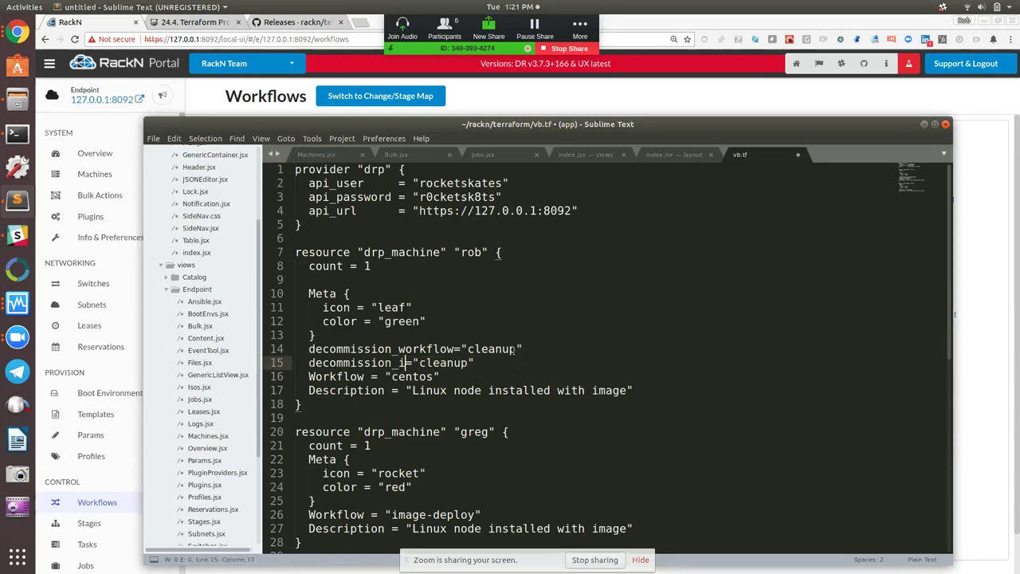
- Set the decommission_icon value to "hashtag" and save vb.tf
{"action": "key", "text": "Right"}
{"action": "key", "text": "ctrl+shift+Right"}
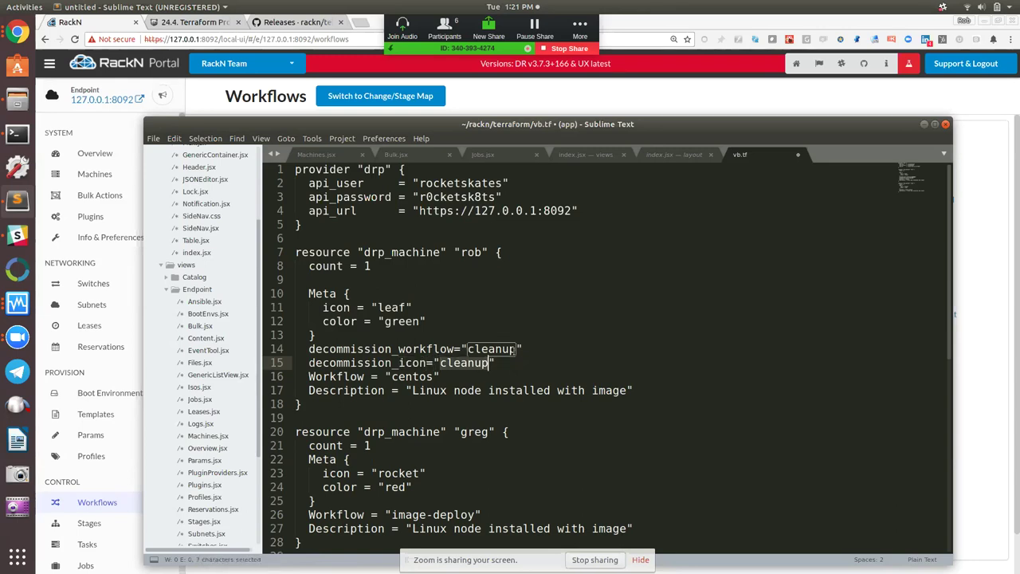
{"action": "type", "text": "has"}
{"action": "type", "text": "g"}
{"action": "key", "text": "ctrl+s"}
- Switch to the RackN portal and view the Machines list
{"action": "key", "text": "alt+Tab"}
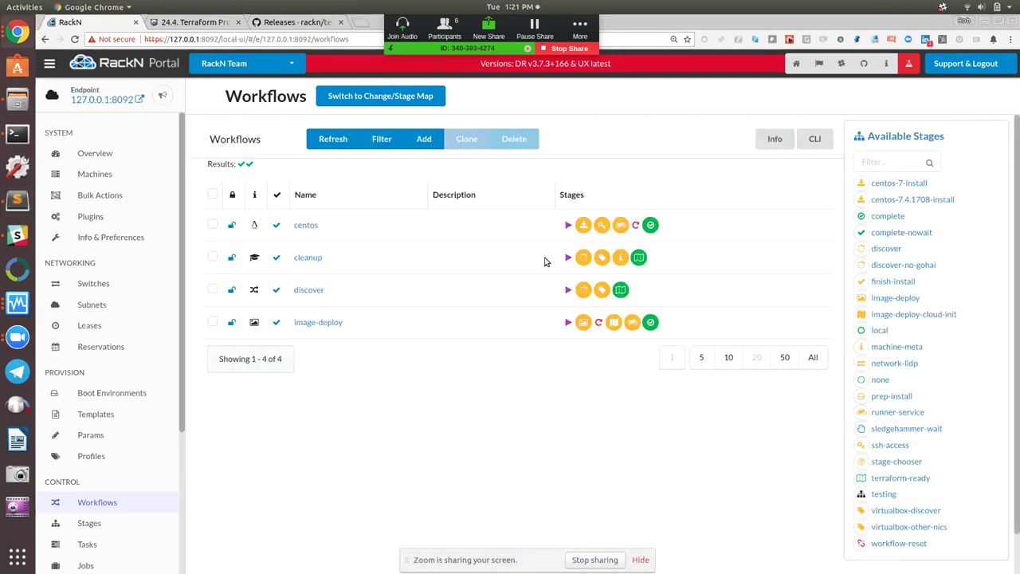
{"action": "left_click", "coordinate": [87, 174]}
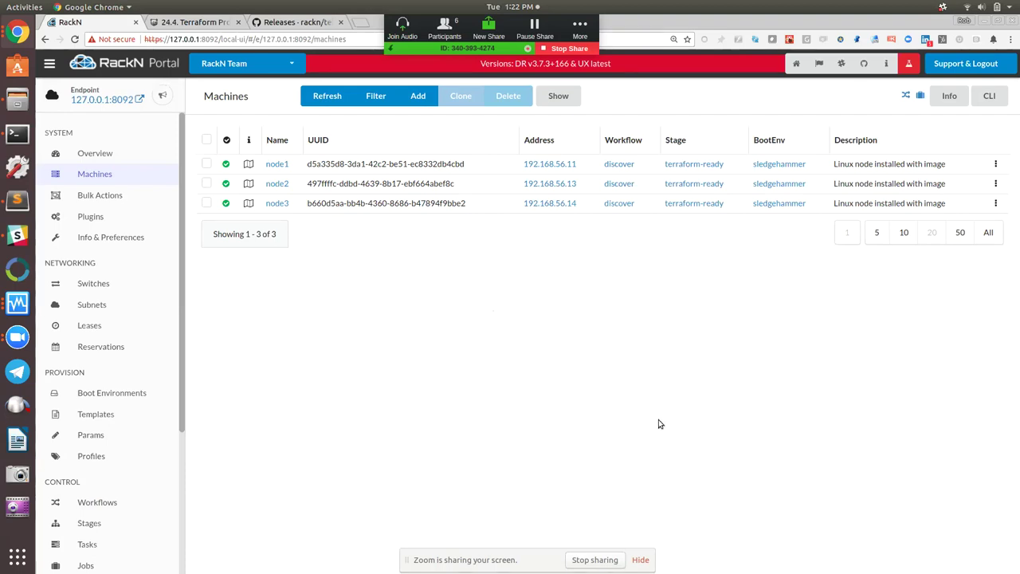
- Back in vb.tf, set the first drp_machine resource's Workflow to "image-deploy" and save the file
{"action": "key", "text": "alt+Tab"}
{"action": "key", "text": "alt+shift+Tab"}
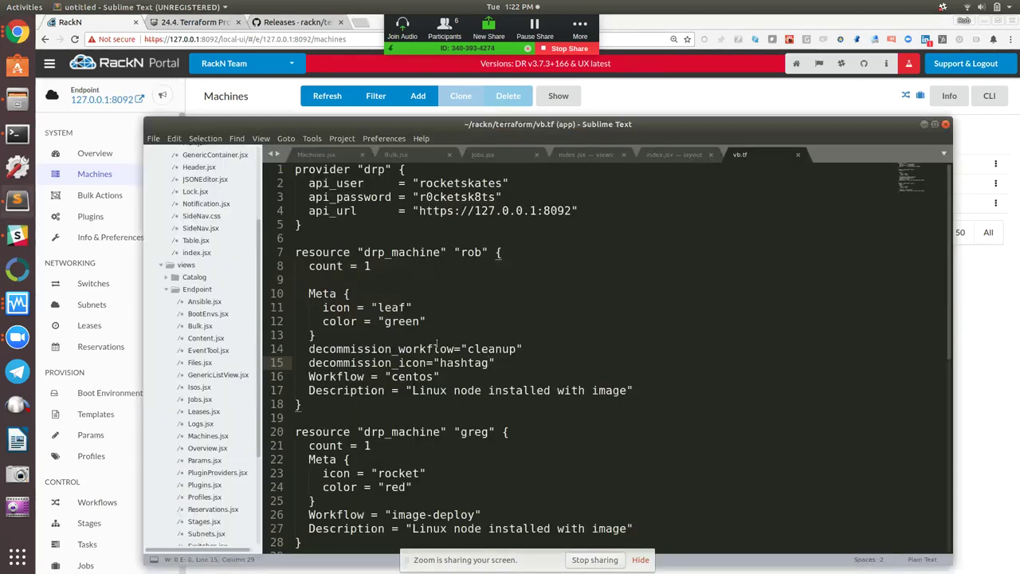
{"action": "double_click", "coordinate": [439, 375]}
{"action": "type", "text": "image-dep"}
{"action": "type", "text": "loy"}
{"action": "key", "text": "ctrl+s"}
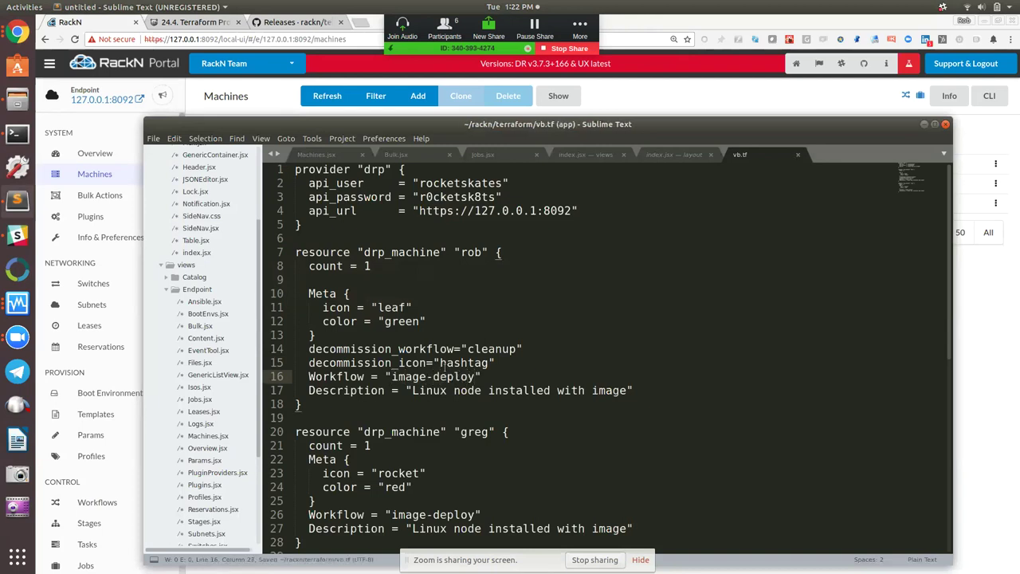
{"action": "left_click", "coordinate": [484, 341]}
{"action": "left_click", "coordinate": [510, 351]}
{"action": "left_click", "coordinate": [540, 391]}
- Open the Bulk Actions page in the RackN portal
{"action": "key", "text": "alt+Tab"}
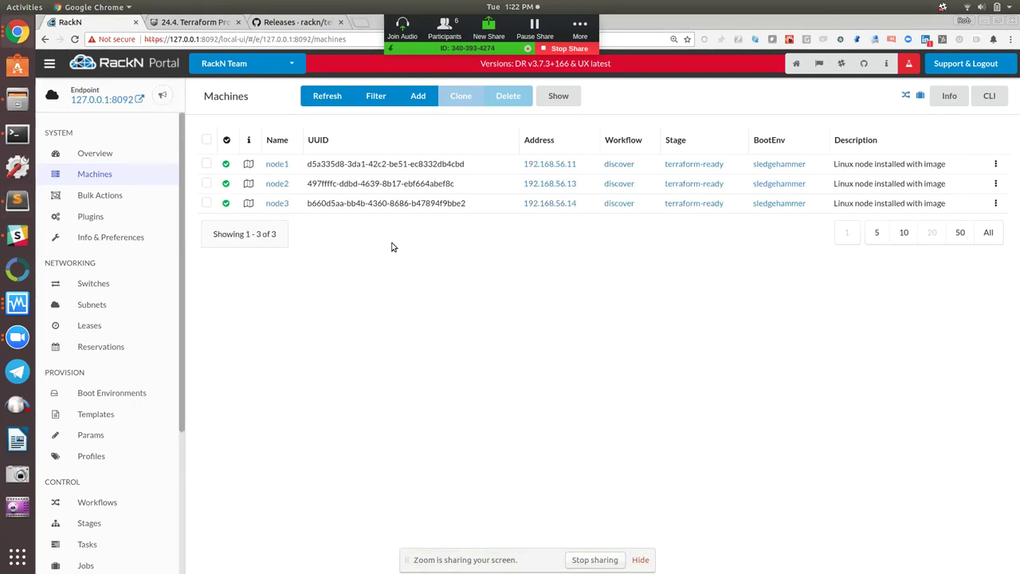
{"action": "left_click", "coordinate": [92, 203]}
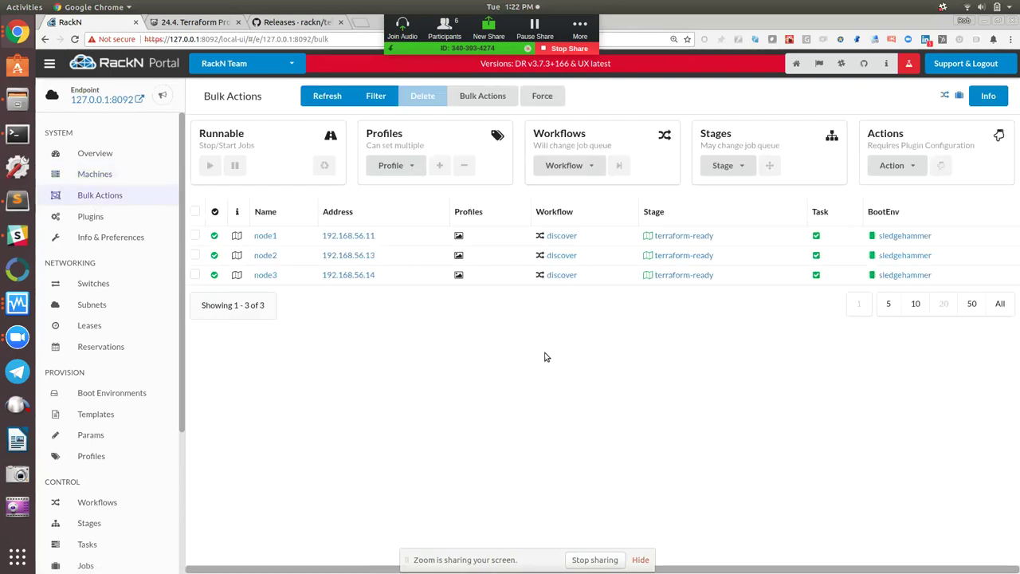
- Run terraform apply in the terminal, approve it with yes, and return to the portal to watch the machines deploy
{"action": "key", "text": "alt+Tab"}
{"action": "key", "text": "Up"}
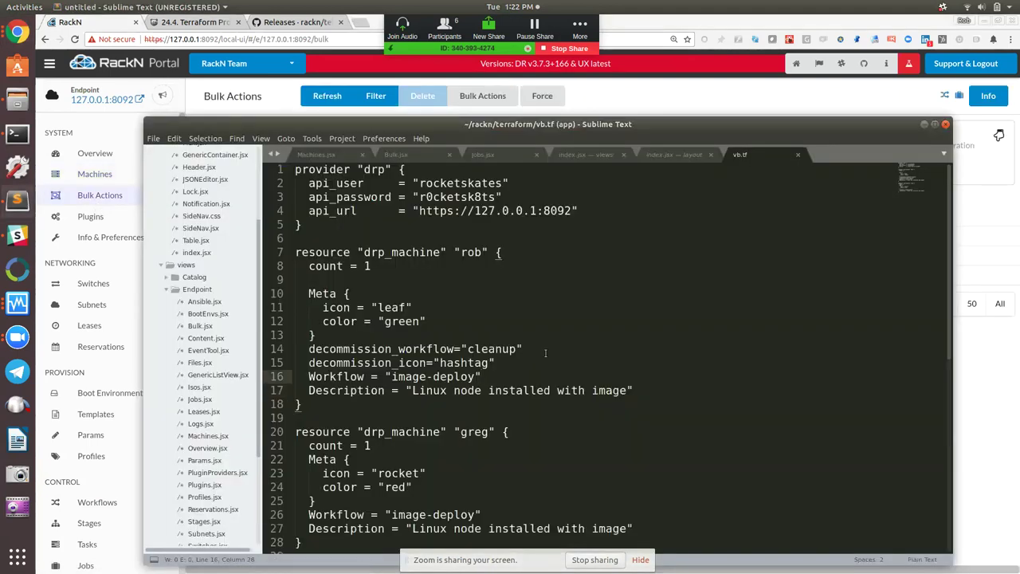
{"action": "key", "text": "alt+Tab"}
{"action": "key", "text": "alt+Tab"}
{"action": "key", "text": "Up"}
{"action": "key", "text": "Up"}
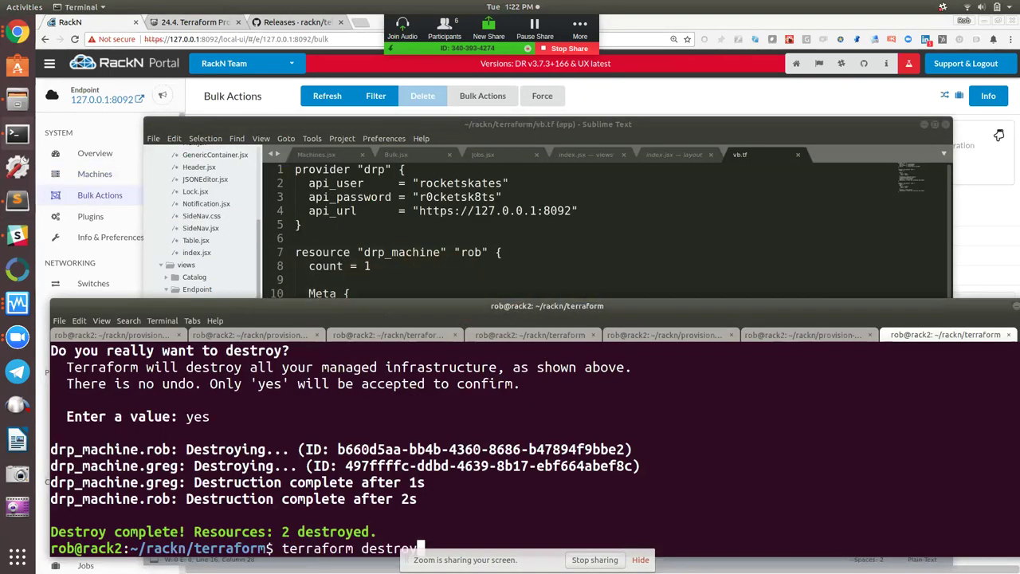
{"action": "key", "text": "Return"}
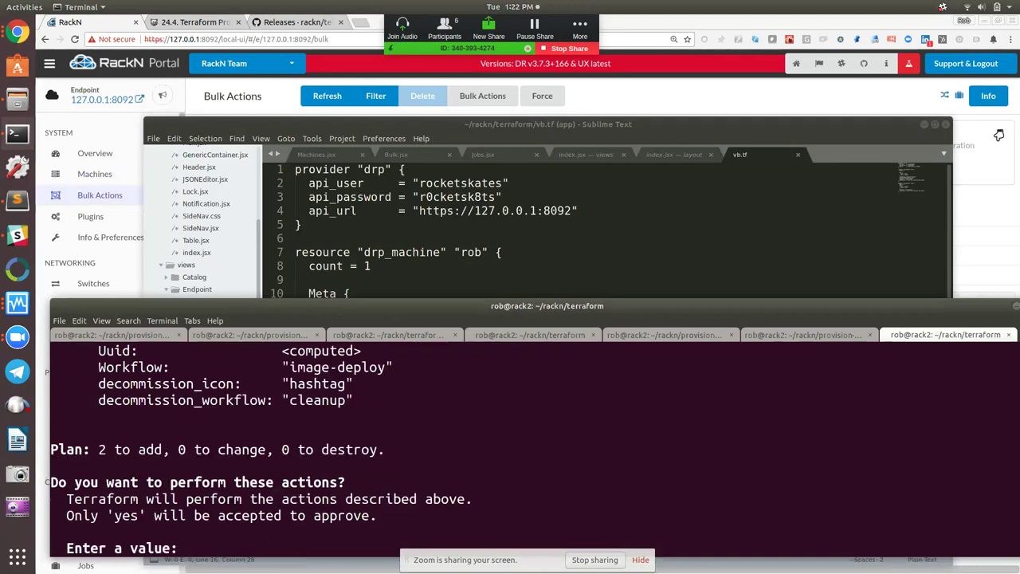
{"action": "type", "text": "yes"}
{"action": "key", "text": "Return"}
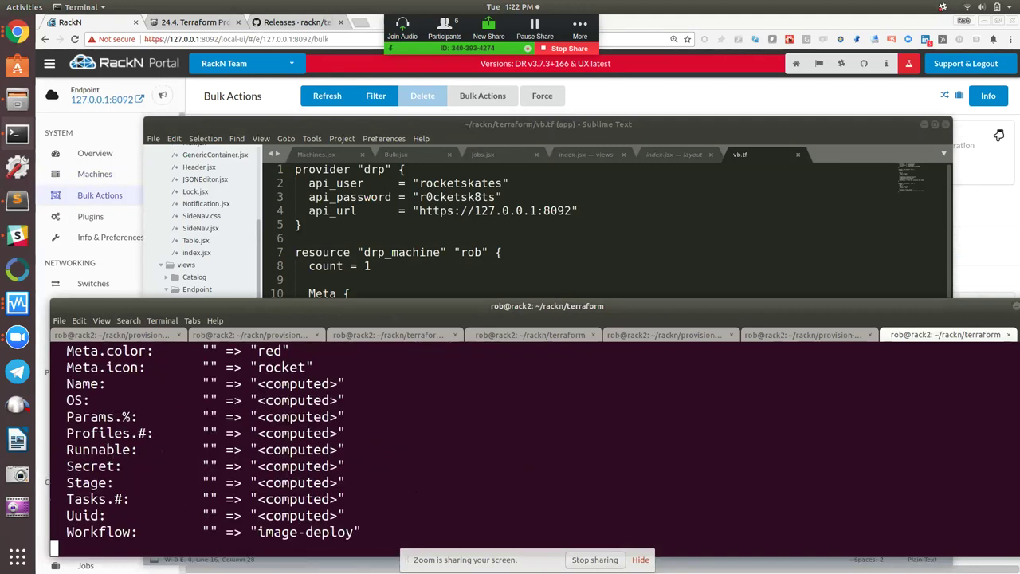
{"action": "key", "text": "alt+Tab"}
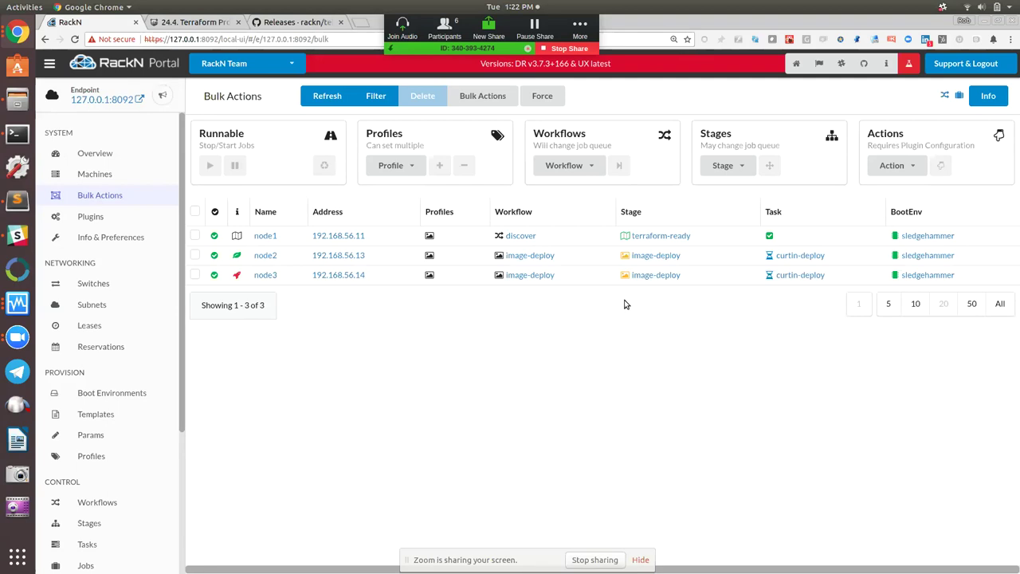
- In vb.tf, add a Profiles=[""] line below the first drp_machine resource's Workflow line
{"action": "key", "text": "alt+Tab"}
{"action": "key", "text": "alt+shift+Tab"}
{"action": "key", "text": "alt+shift+Tab"}
{"action": "key", "text": "alt+Tab"}
{"action": "key", "text": "alt+shift+Tab"}
{"action": "key", "text": "alt+shift+Tab"}
{"action": "key", "text": "alt+shift+Tab"}
{"action": "key", "text": "alt+shift+Tab"}
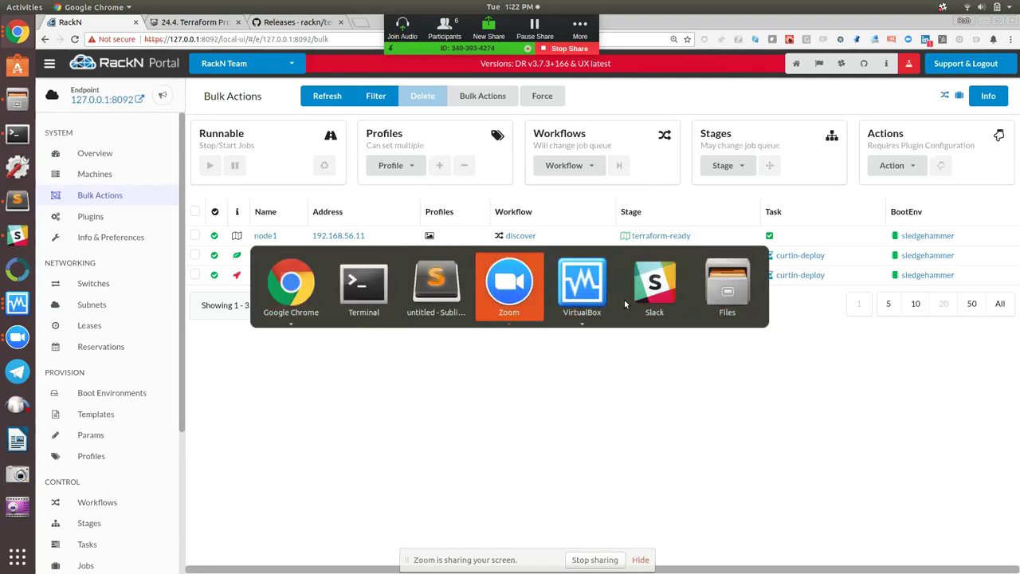
{"action": "key", "text": "alt+shift+Tab"}
{"action": "key", "text": "Up"}
{"action": "key", "text": "Down"}
{"action": "key", "text": "Home"}
{"action": "key", "text": "ctrl+Right"}
{"action": "key", "text": "Left"}
{"action": "key", "text": "Home"}
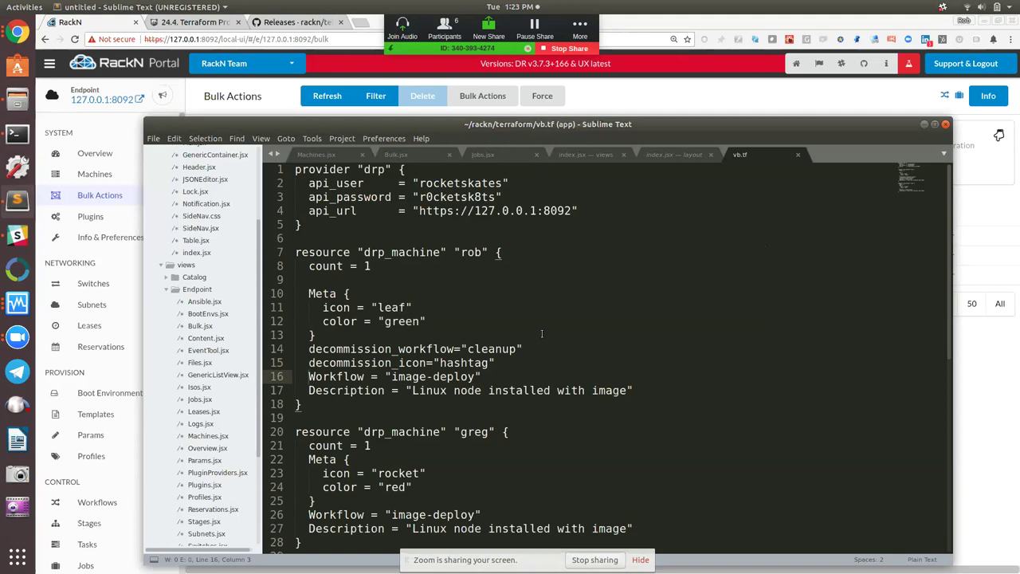
{"action": "key", "text": "Down"}
{"action": "key", "text": "Up"}
{"action": "key", "text": "End"}
{"action": "key", "text": "Return"}
{"action": "type", "text": "P"}
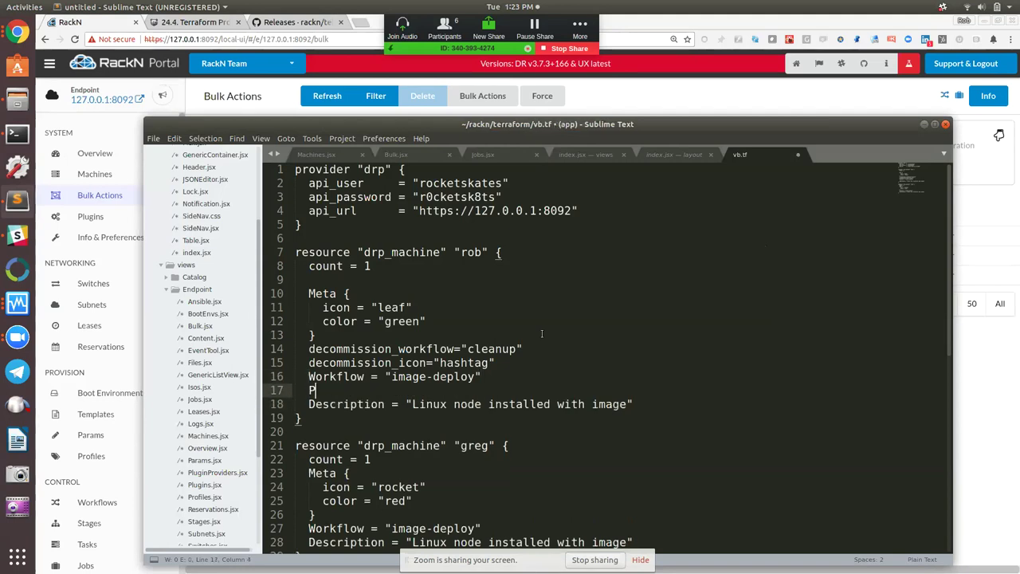
{"action": "type", "text": "rofiles=[\""}
- Delete the Profiles line from the first drp_machine resource
{"action": "key", "text": "Left"}
{"action": "key", "text": "Home"}
{"action": "key", "text": "Home"}
{"action": "key", "text": "shift+Down"}
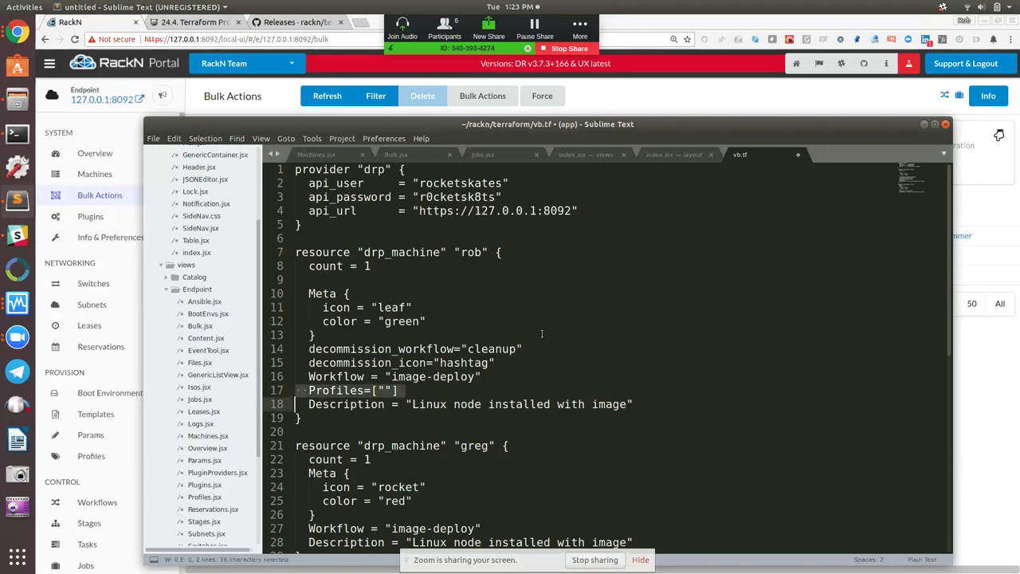
{"action": "key", "text": "BackSpace"}
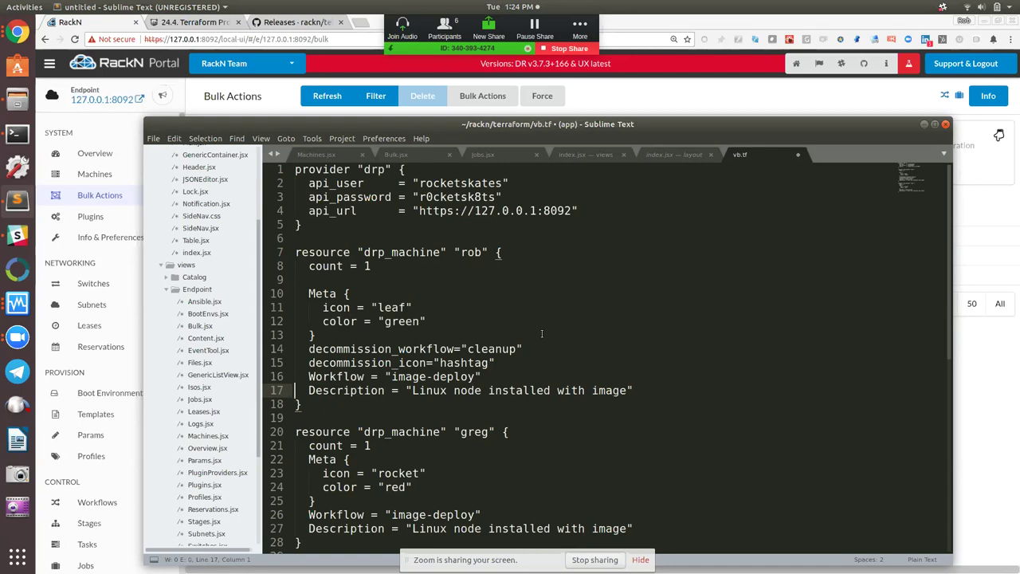
- In the RackN portal, review the available Bulk Actions filter fields and close them without applying any
{"action": "left_click", "coordinate": [623, 77]}
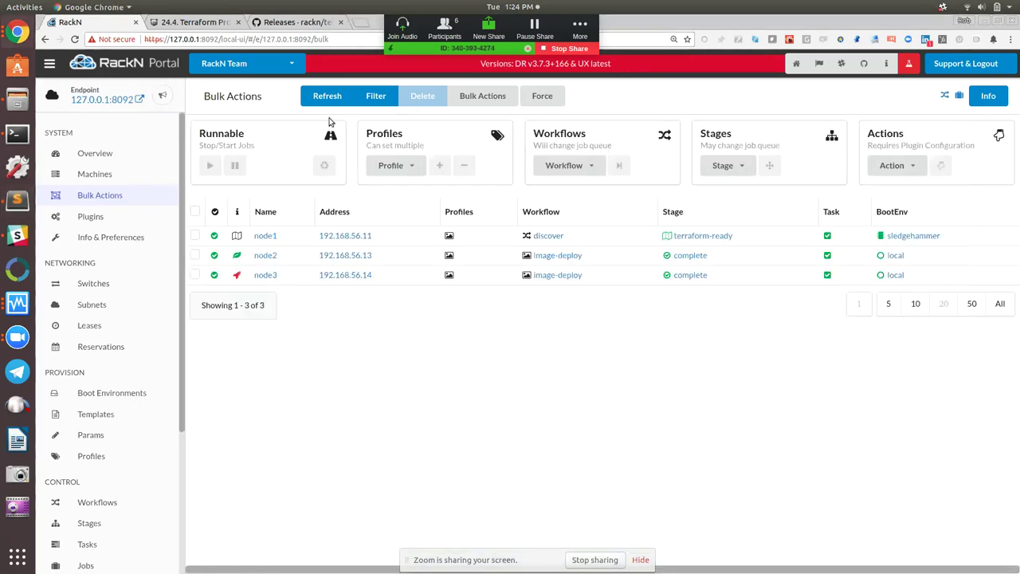
{"action": "left_click", "coordinate": [368, 95]}
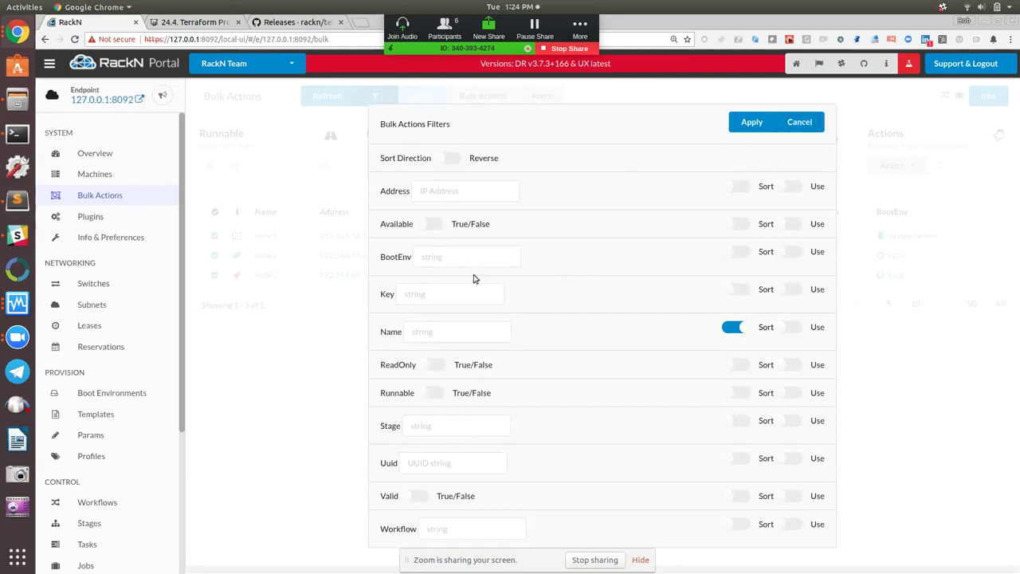
{"action": "left_click", "coordinate": [814, 122]}
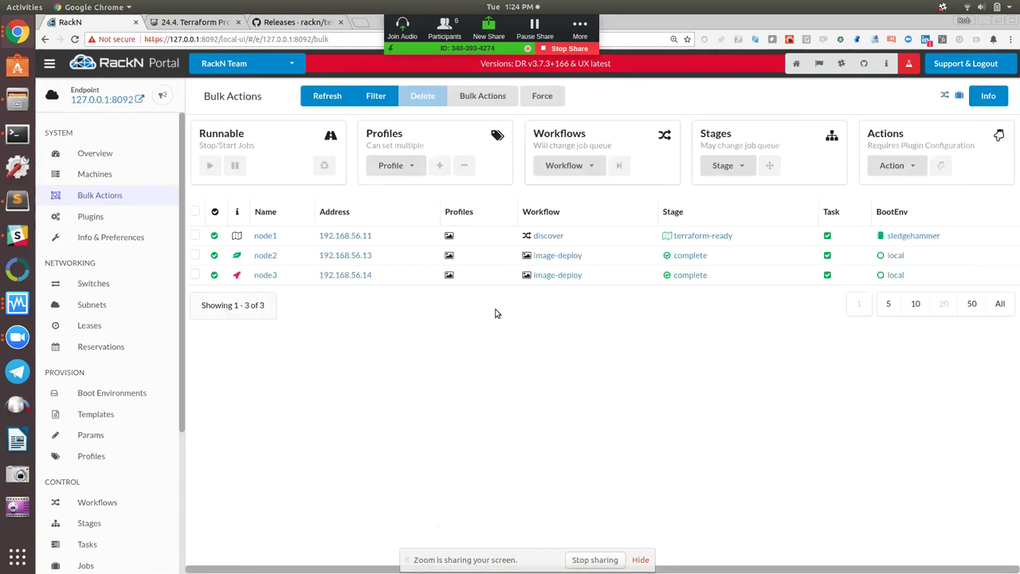
- Run terraform destroy in the terminal and confirm the destruction with yes
{"action": "key", "text": "alt+Tab"}
{"action": "key", "text": "alt+Tab"}
{"action": "key", "text": "alt+Tab"}
{"action": "key", "text": "alt+Tab"}
{"action": "key", "text": "alt+Tab"}
{"action": "key", "text": "alt+Tab"}
{"action": "key", "text": "alt+Tab"}
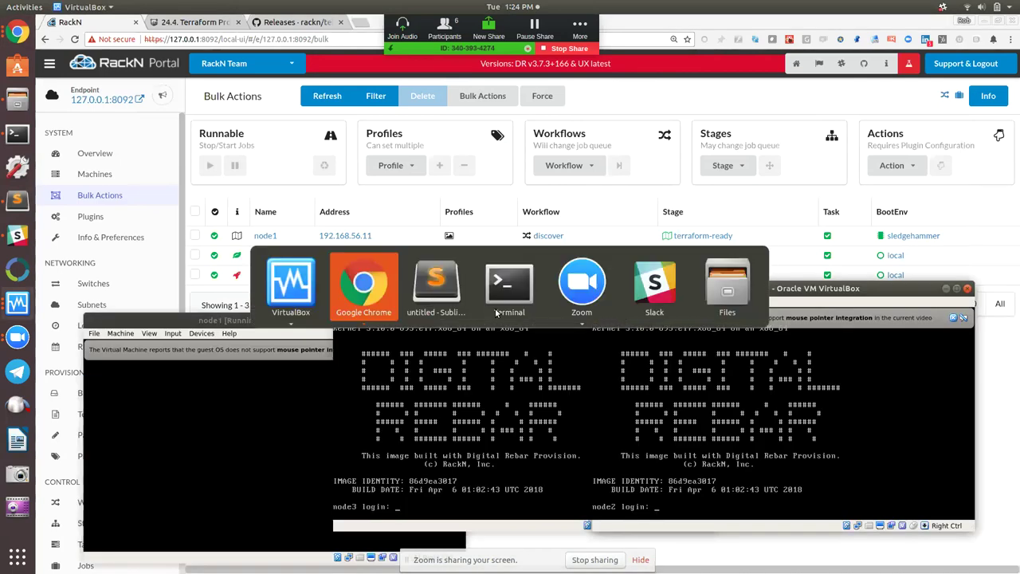
{"action": "type", "text": "terraform app"}
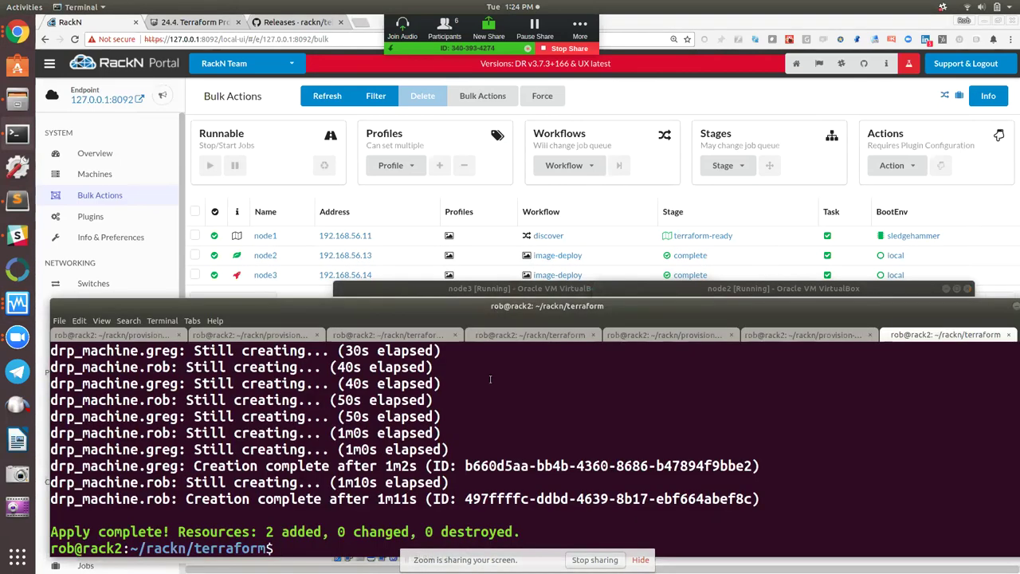
{"action": "key", "text": "BackSpace"}
{"action": "key", "text": "BackSpace"}
{"action": "key", "text": "BackSpace"}
{"action": "type", "text": "destroy"}
{"action": "key", "text": "Return"}
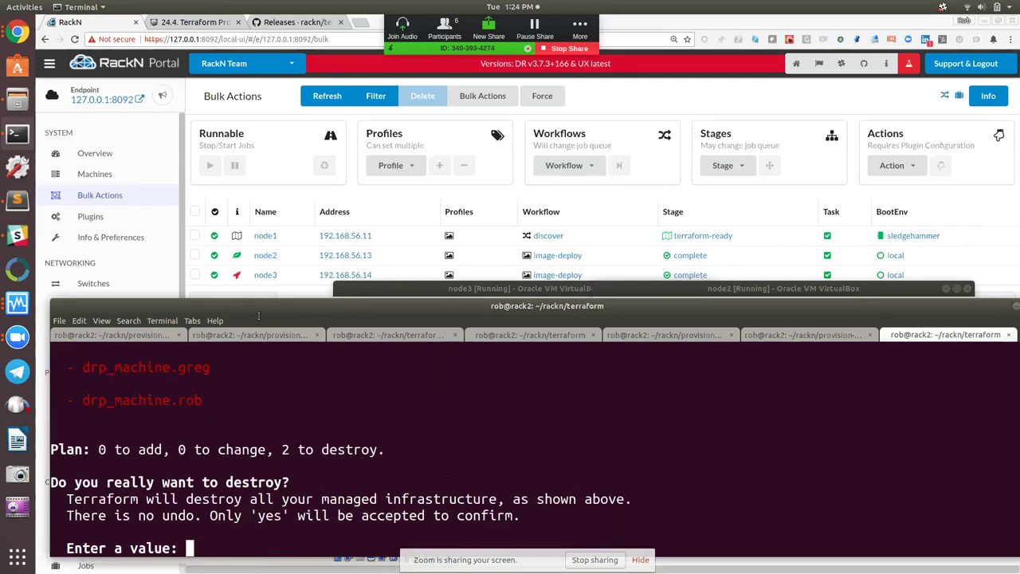
{"action": "type", "text": "yes"}
{"action": "key", "text": "Return"}
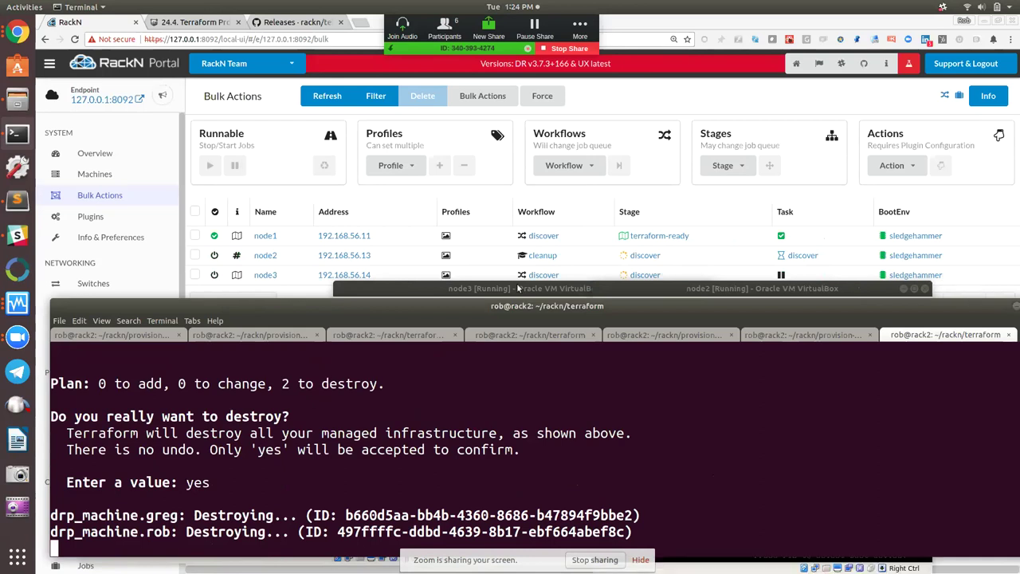
- Check the VirtualBox node consoles and the machines' workflows, stages and icons in the RackN portal during decommissioning
{"action": "left_click", "coordinate": [494, 289]}
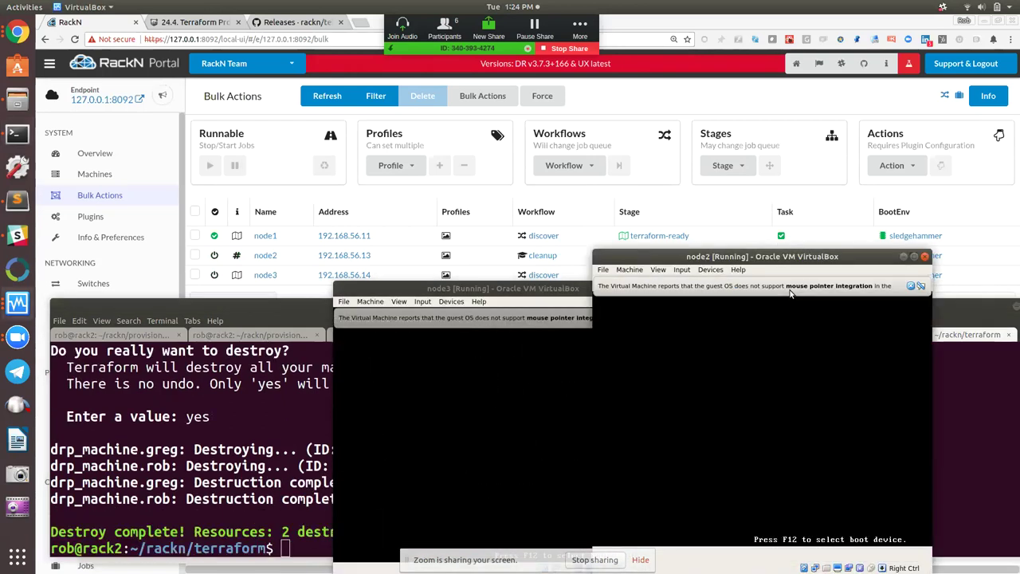
{"action": "left_click", "coordinate": [437, 226]}
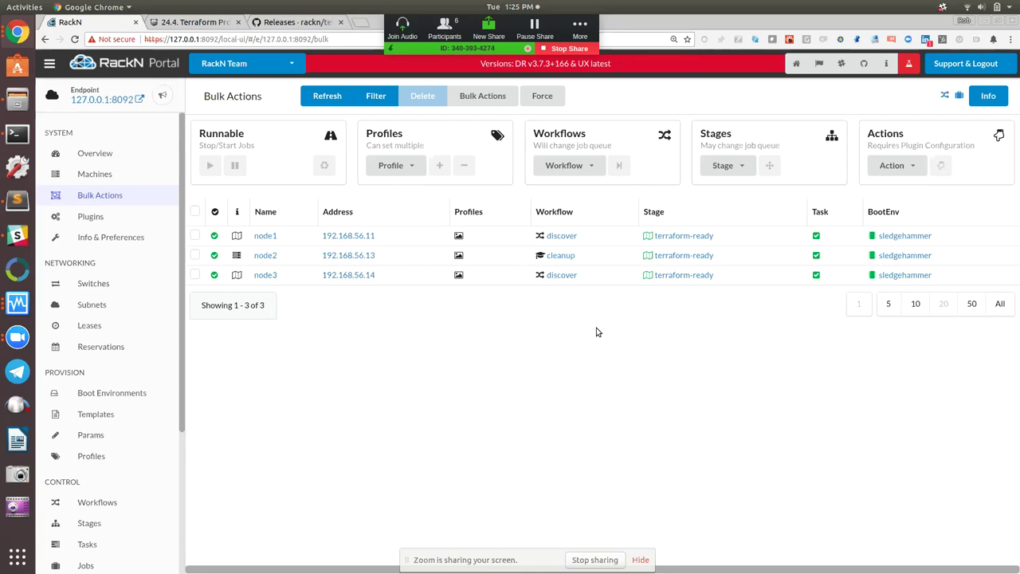
{"action": "key", "text": "alt+Tab"}
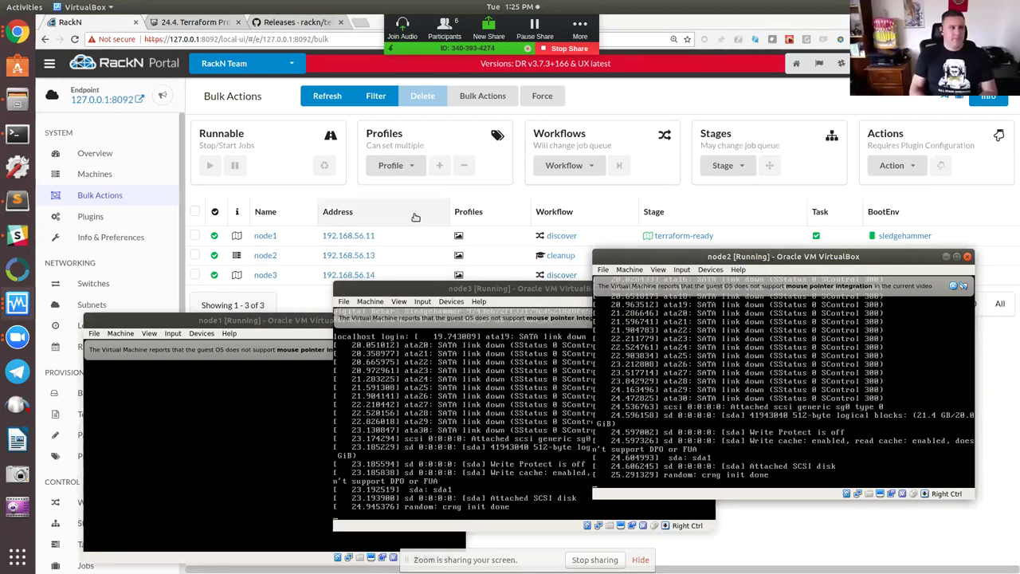
{"action": "left_click", "coordinate": [450, 192]}
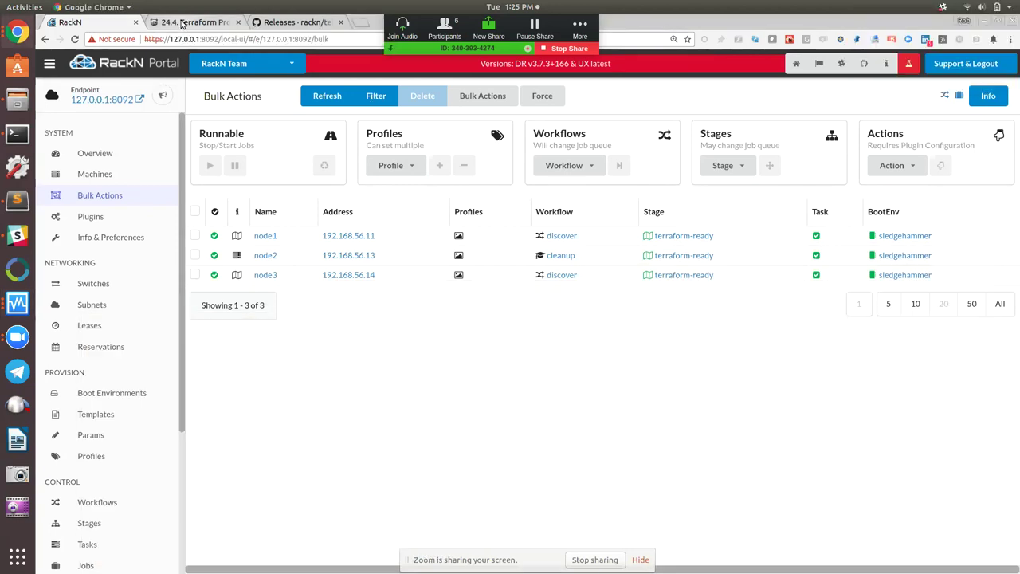
- Review the Terraform provider documentation from the machine filters and decommissioning fields through the closing summary
{"action": "left_click", "coordinate": [182, 25]}
{"action": "scroll", "coordinate": [552, 327], "scroll_direction": "down", "scroll_amount": 1}
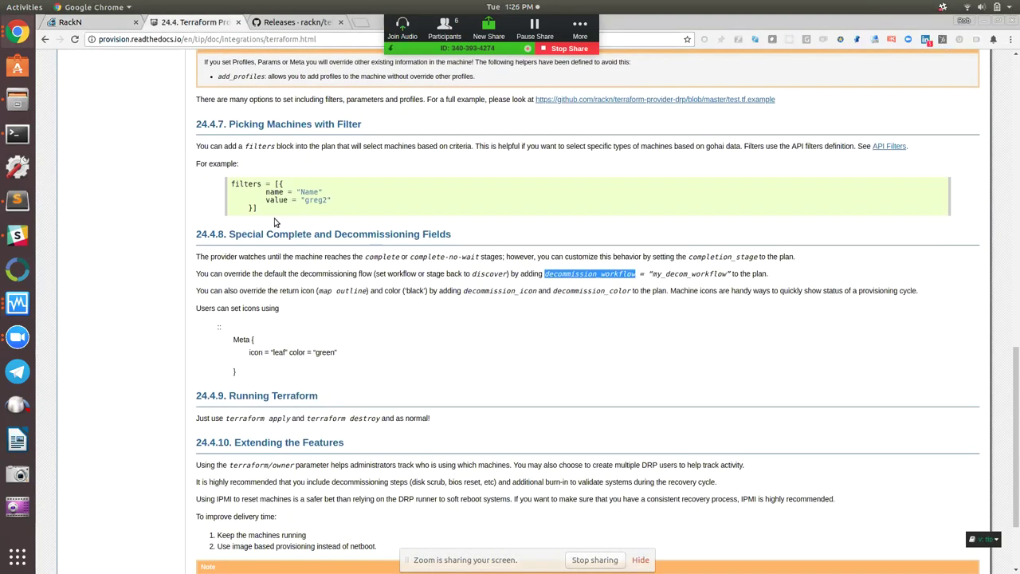
{"action": "scroll", "coordinate": [355, 289], "scroll_direction": "down", "scroll_amount": 1}
{"action": "scroll", "coordinate": [323, 275], "scroll_direction": "up", "scroll_amount": 2}
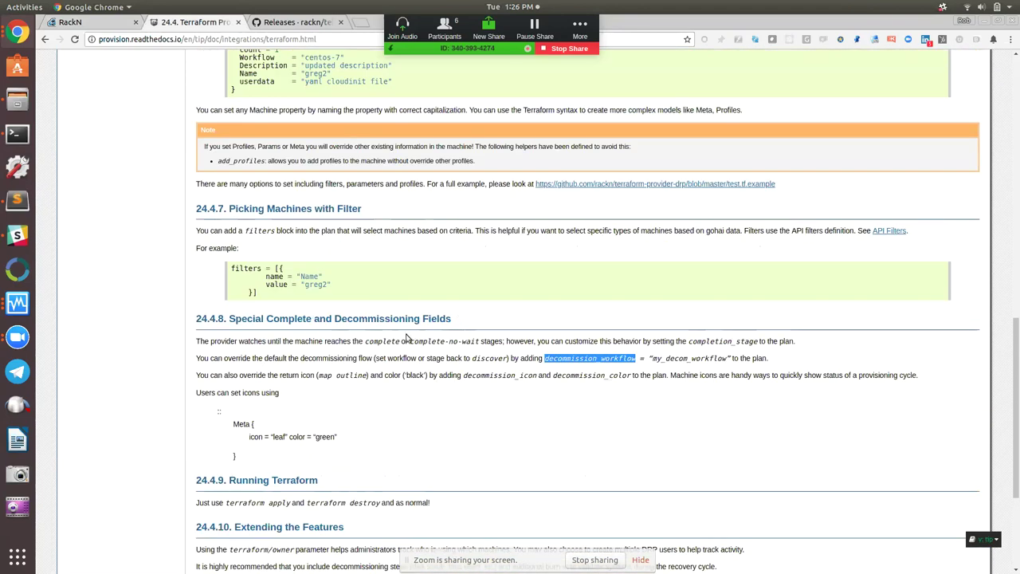
{"action": "scroll", "coordinate": [411, 339], "scroll_direction": "down", "scroll_amount": 4}
{"action": "scroll", "coordinate": [420, 345], "scroll_direction": "up", "scroll_amount": 1}
{"action": "scroll", "coordinate": [420, 346], "scroll_direction": "up", "scroll_amount": 4}
{"action": "scroll", "coordinate": [433, 364], "scroll_direction": "down", "scroll_amount": 3}
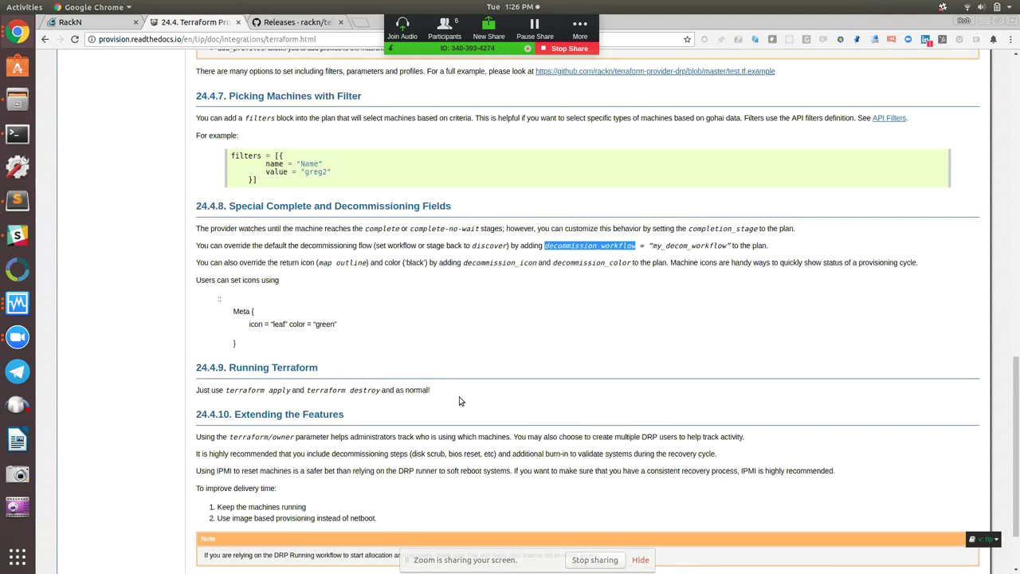
{"action": "scroll", "coordinate": [504, 364], "scroll_direction": "up", "scroll_amount": 1}
{"action": "scroll", "coordinate": [505, 371], "scroll_direction": "down", "scroll_amount": 2}
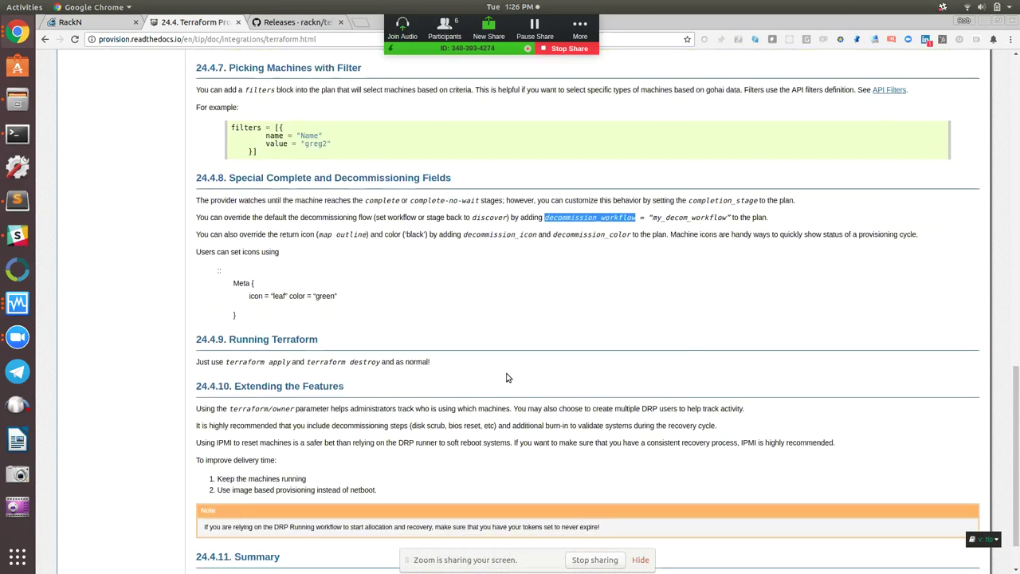
{"action": "scroll", "coordinate": [508, 377], "scroll_direction": "down", "scroll_amount": 2}
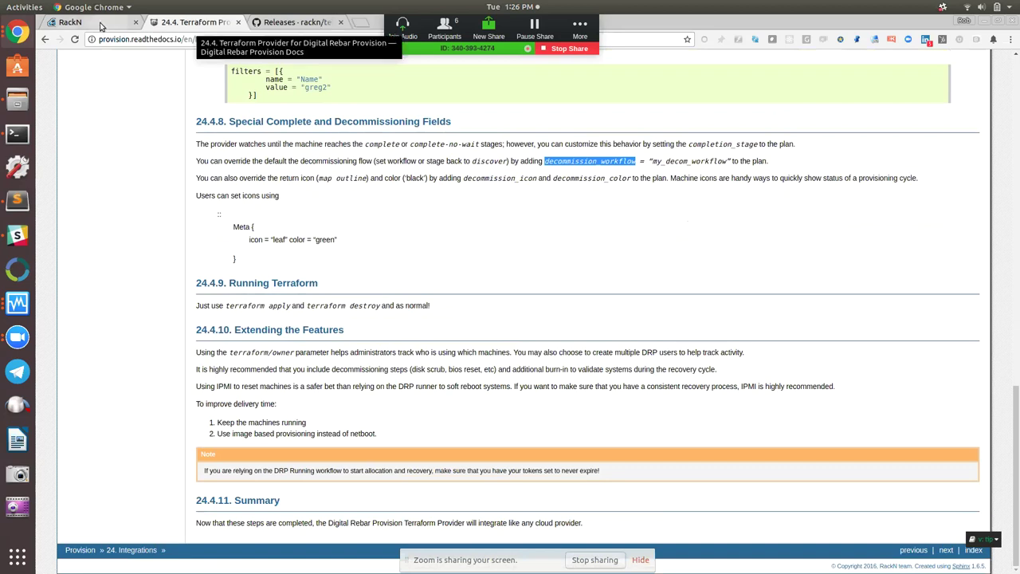
- In the RackN portal, open the Workflows page and view the workflow list with its stages instead of the global stage map
{"action": "left_click", "coordinate": [102, 26]}
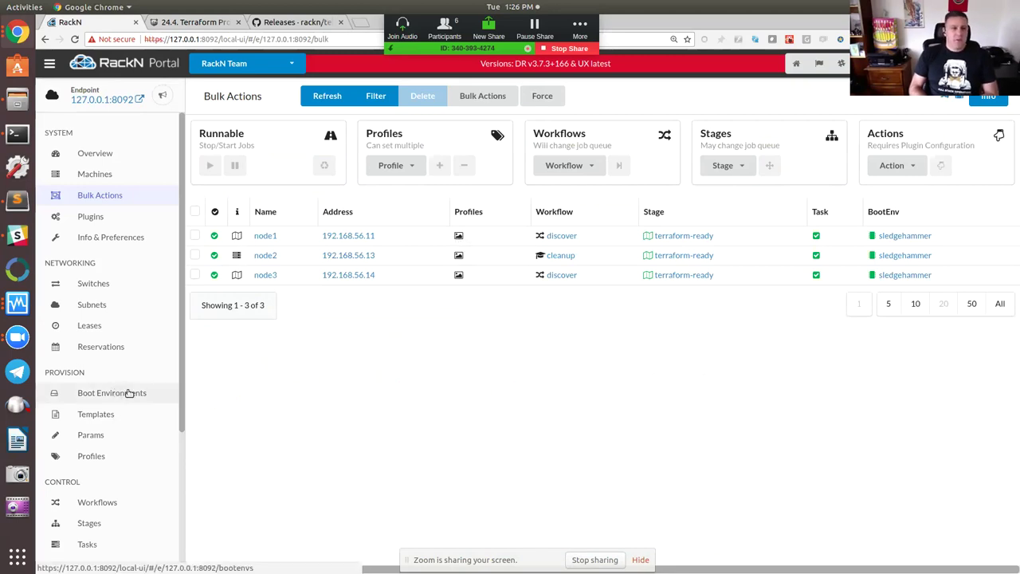
{"action": "scroll", "coordinate": [127, 392], "scroll_direction": "down", "scroll_amount": 2}
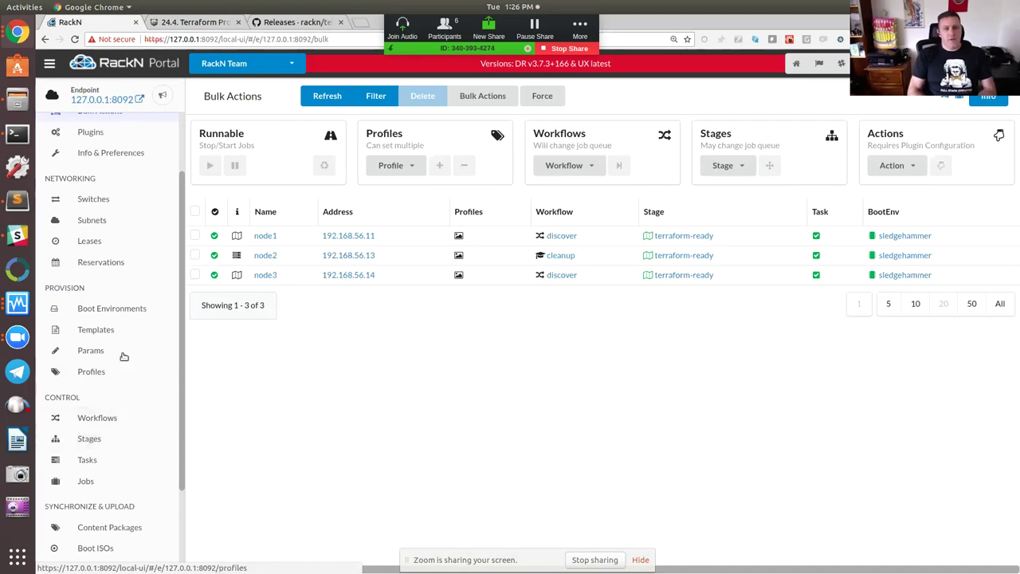
{"action": "left_click", "coordinate": [98, 419]}
{"action": "left_click", "coordinate": [375, 96]}
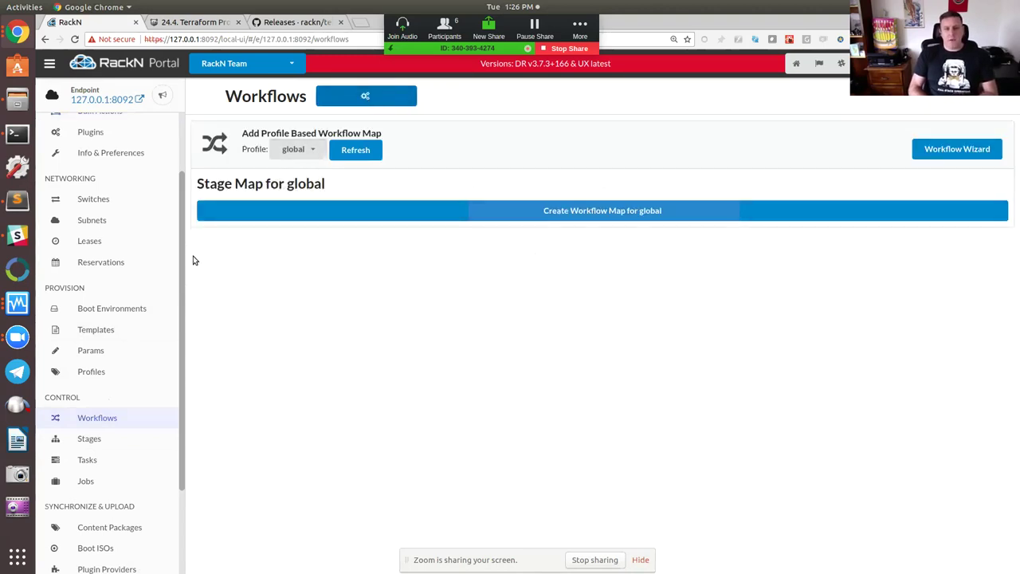
{"action": "scroll", "coordinate": [180, 228], "scroll_direction": "up", "scroll_amount": 2}
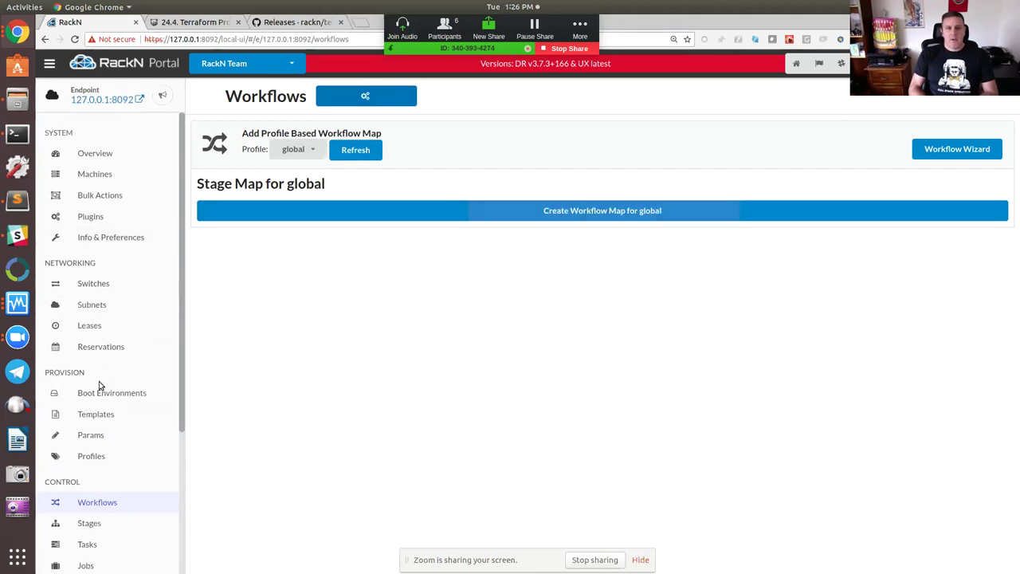
{"action": "left_click", "coordinate": [332, 102]}
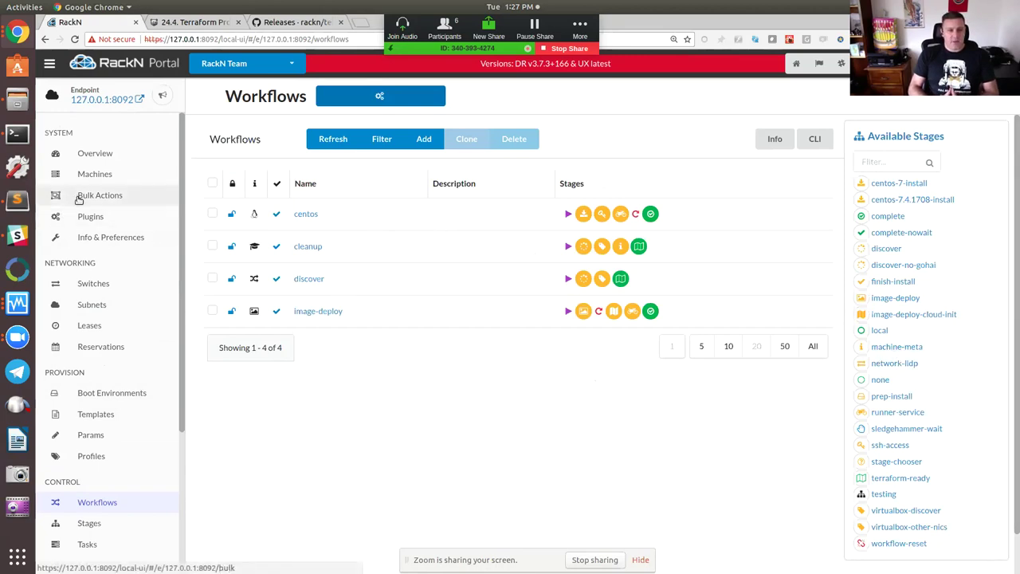
- Open node3 from the Machines list and inspect its parameters, expanding and collapsing the change-stage/map value
{"action": "left_click", "coordinate": [93, 174]}
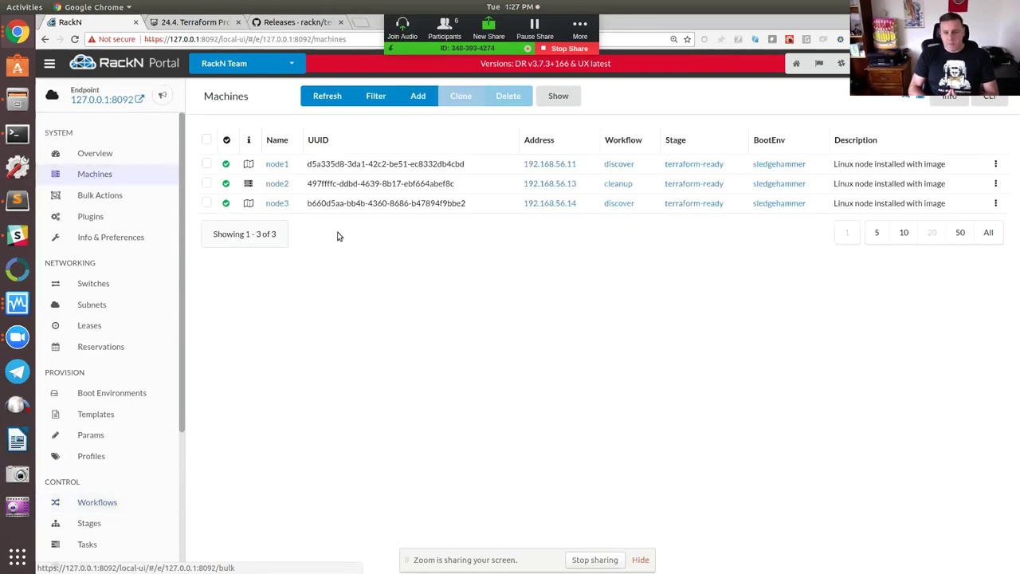
{"action": "left_click", "coordinate": [277, 204]}
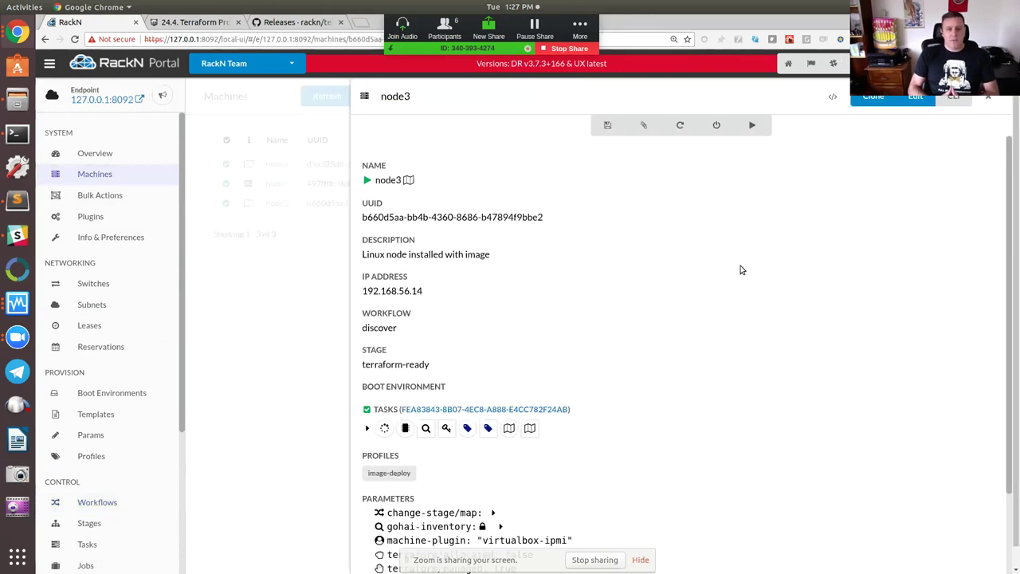
{"action": "scroll", "coordinate": [741, 271], "scroll_direction": "down", "scroll_amount": 3}
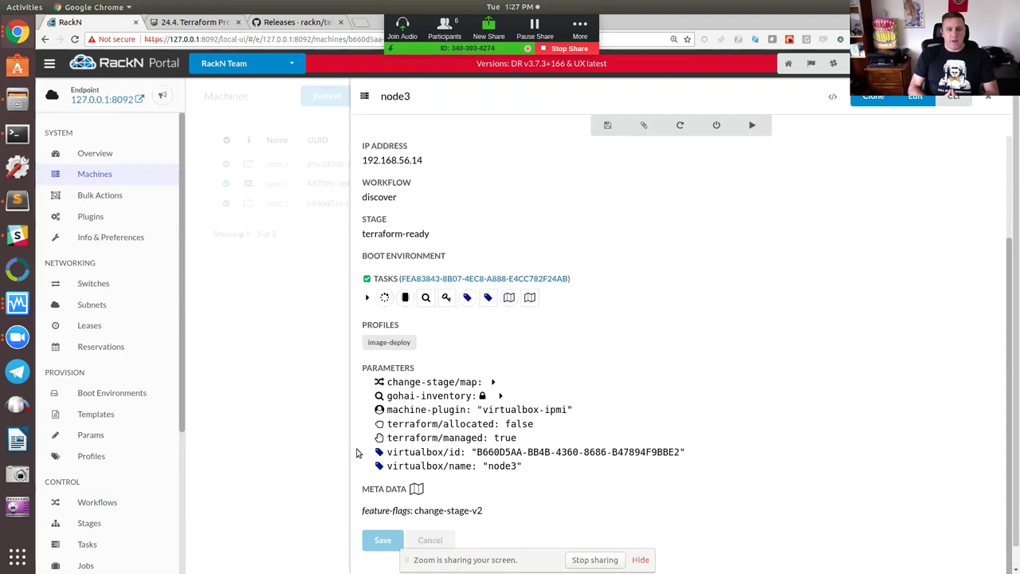
{"action": "left_click", "coordinate": [495, 384]}
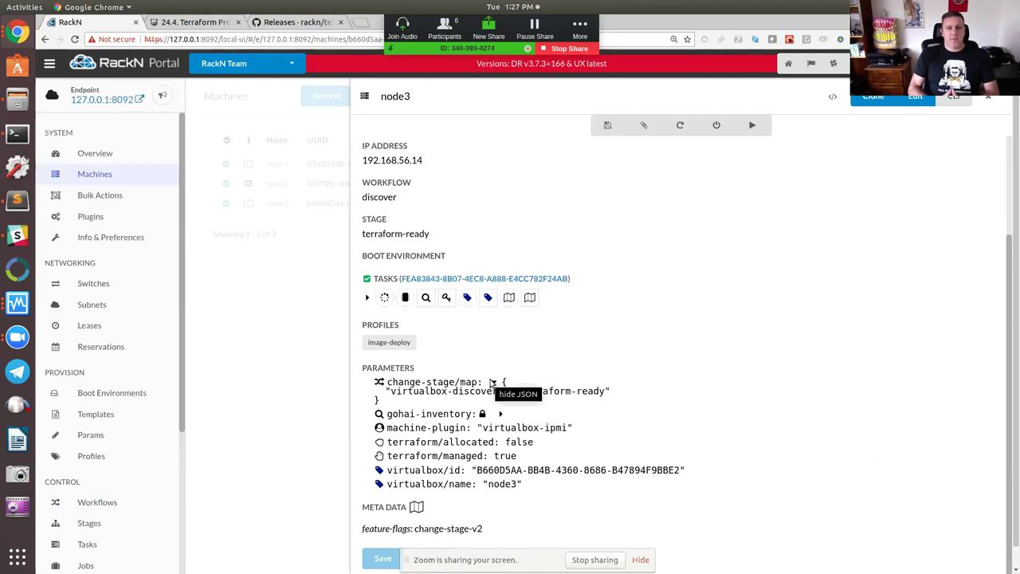
{"action": "right_click", "coordinate": [493, 384]}
{"action": "left_click", "coordinate": [493, 384]}
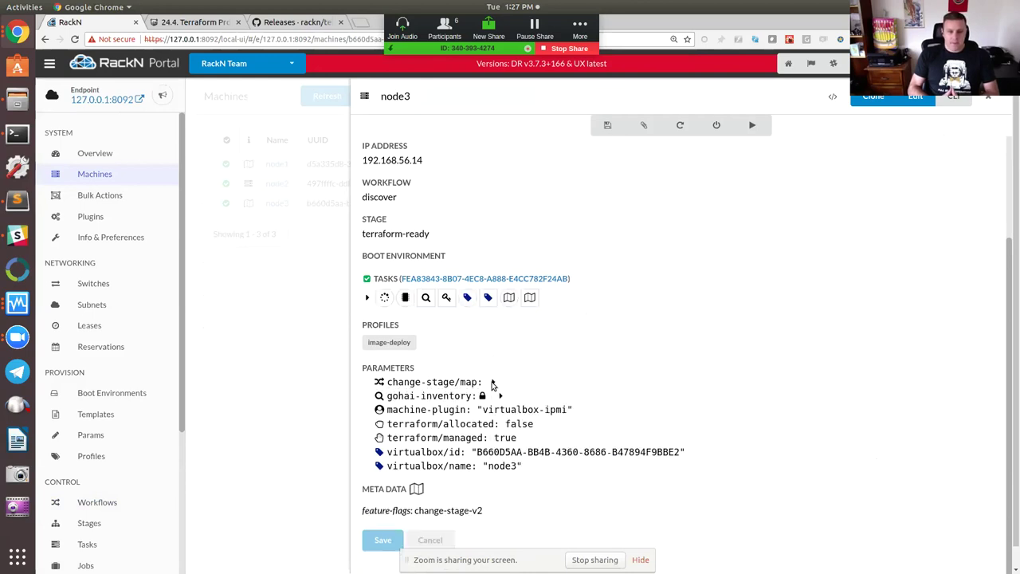
{"action": "left_click", "coordinate": [495, 385]}
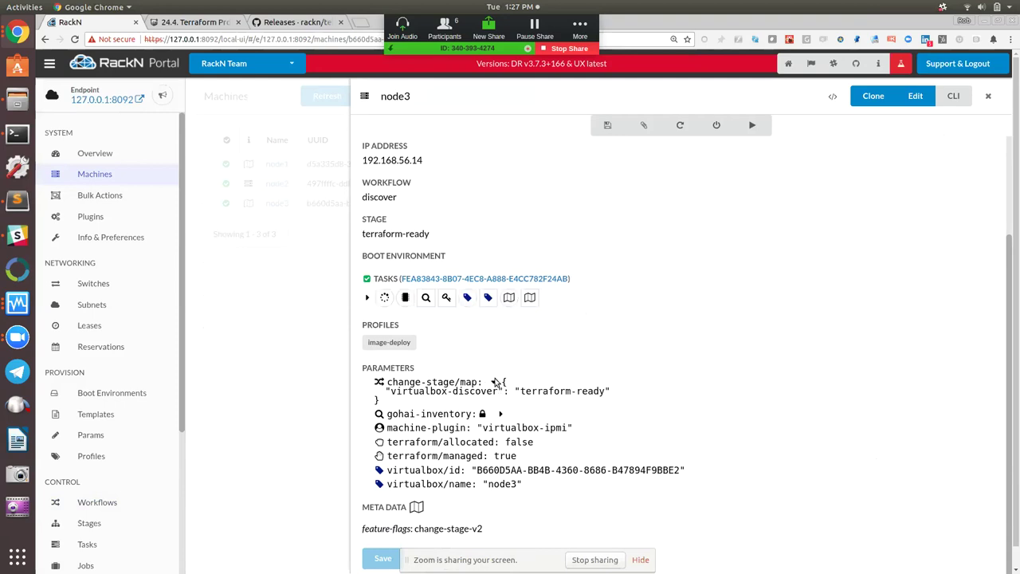
{"action": "left_click", "coordinate": [494, 384]}
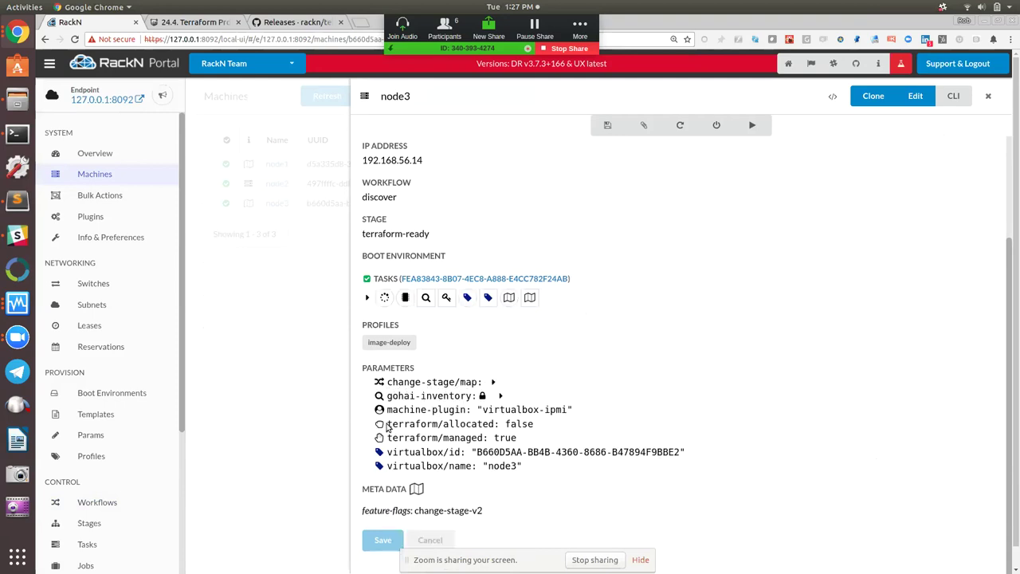
{"action": "left_click", "coordinate": [494, 382]}
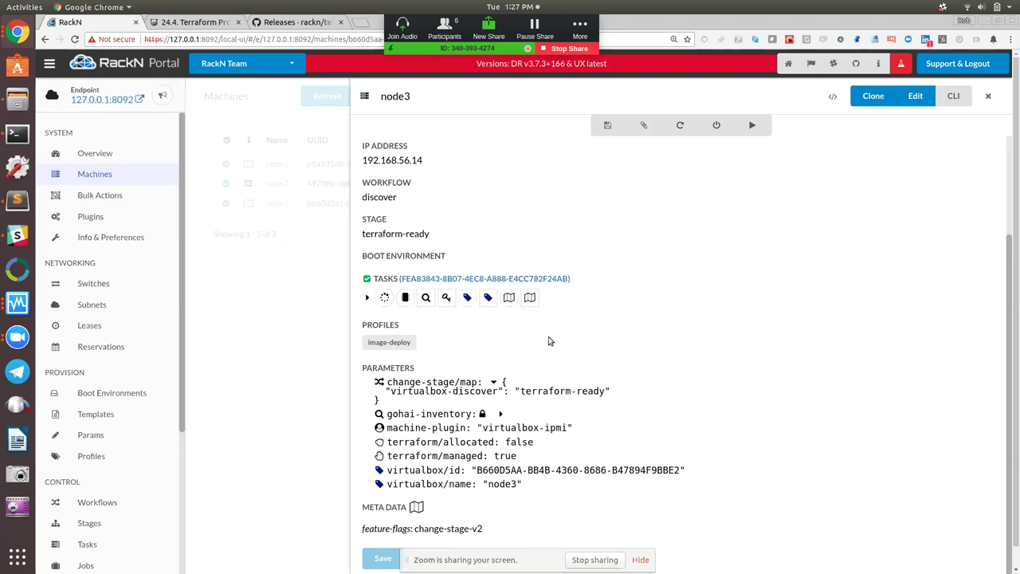
{"action": "right_click", "coordinate": [494, 385]}
{"action": "key", "text": "Escape"}
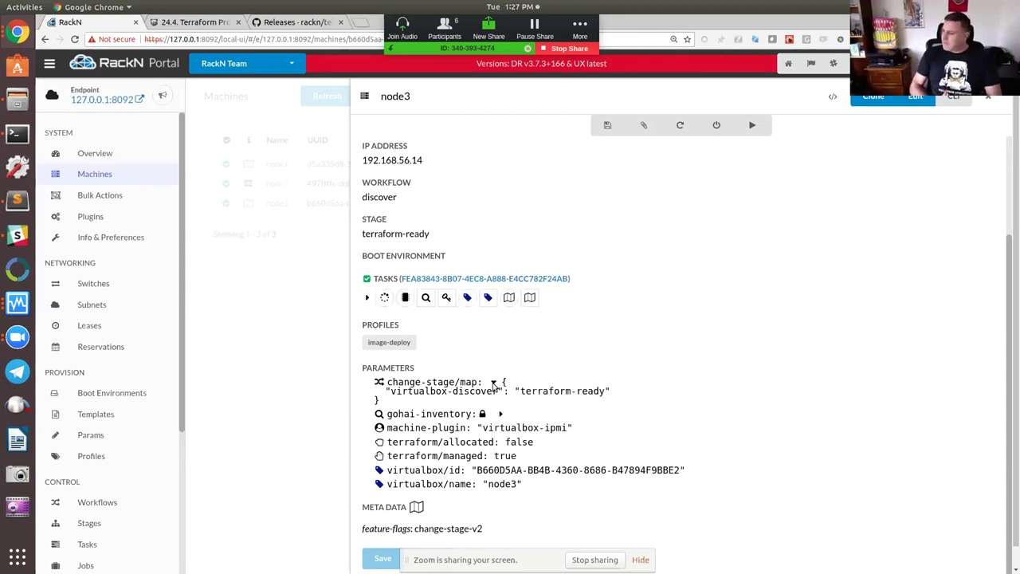
{"action": "left_click", "coordinate": [493, 384]}
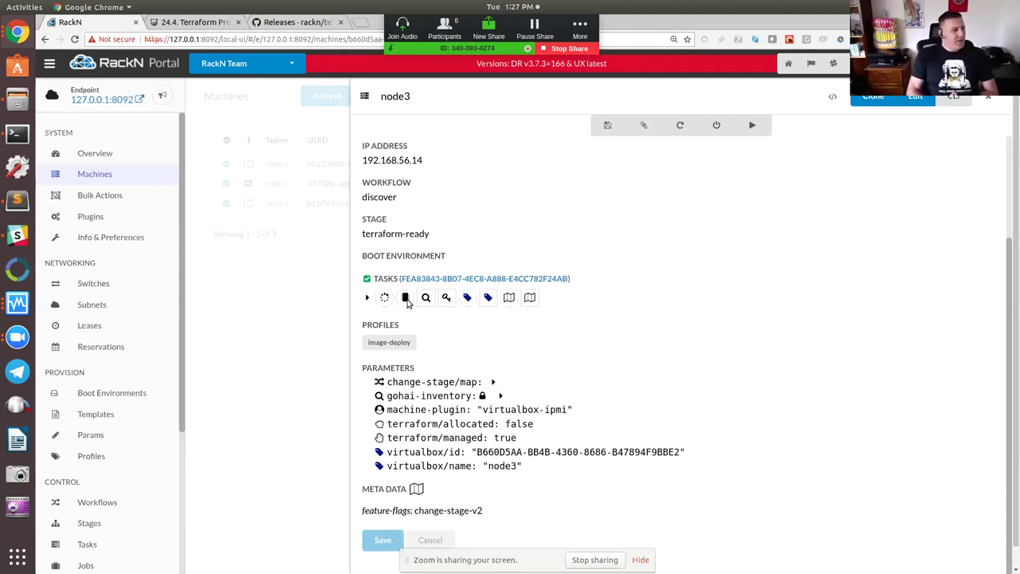
- Close the node3 details, return to the Bulk Actions machine list and end the Zoom screen share
{"action": "left_click", "coordinate": [239, 307]}
{"action": "left_click", "coordinate": [90, 196]}
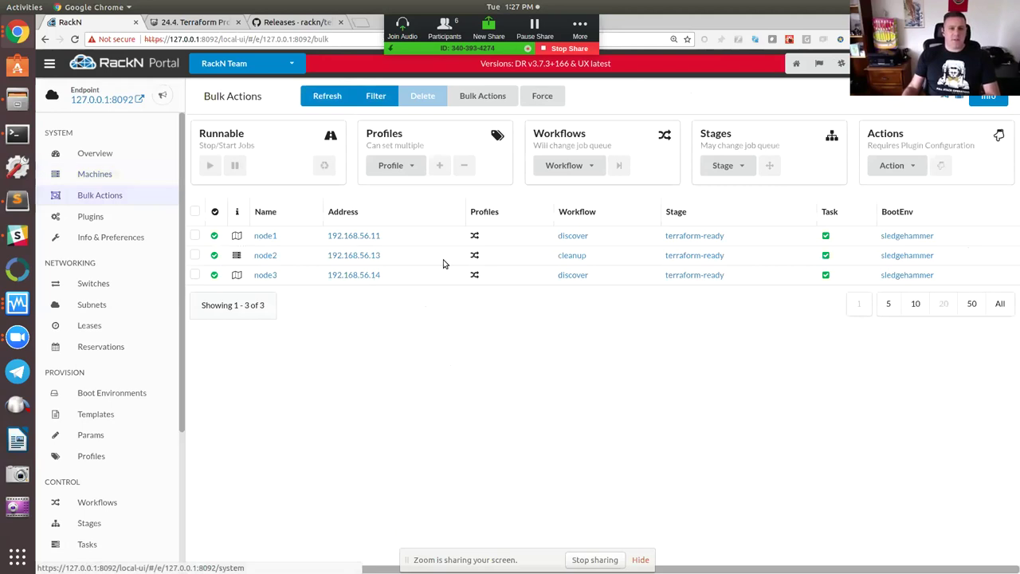
{"action": "left_click", "coordinate": [568, 49]}
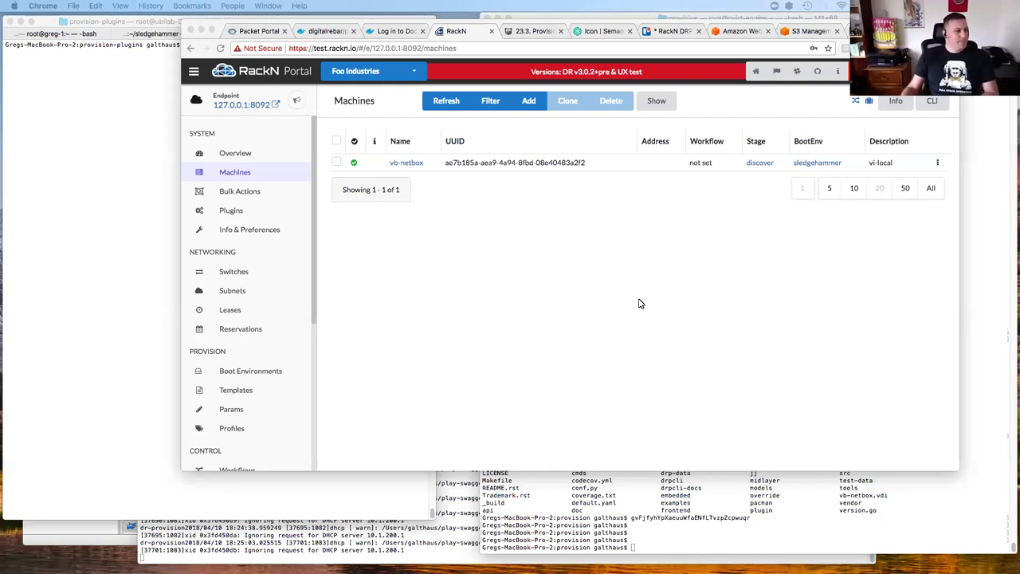
- Bring up VirtualBox Manager, and run drpcli plugins in the provision-plugins terminal with enlarged text
{"action": "left_click", "coordinate": [96, 532]}
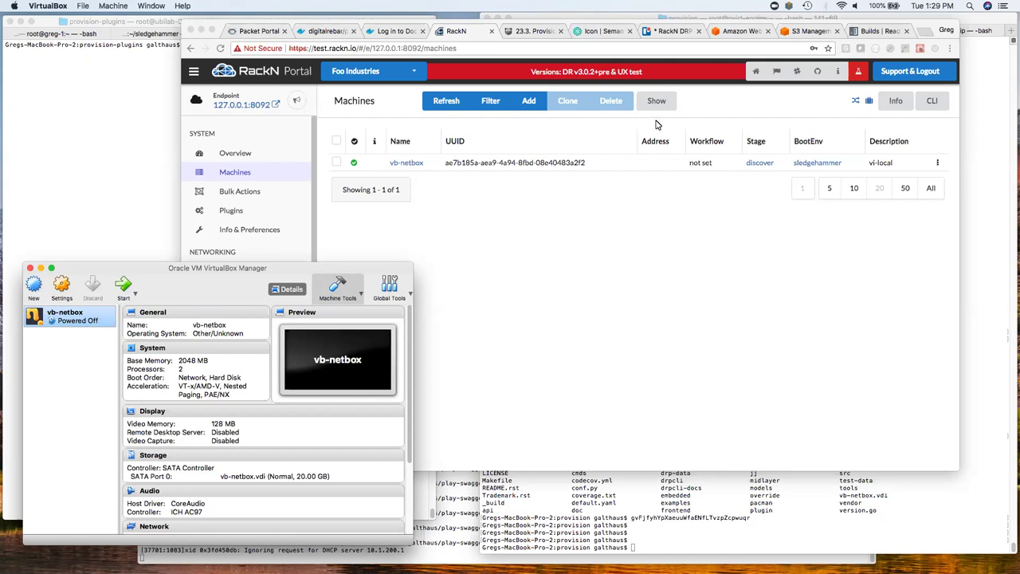
{"action": "left_click", "coordinate": [123, 199]}
{"action": "type", "text": "drpcli plugins"}
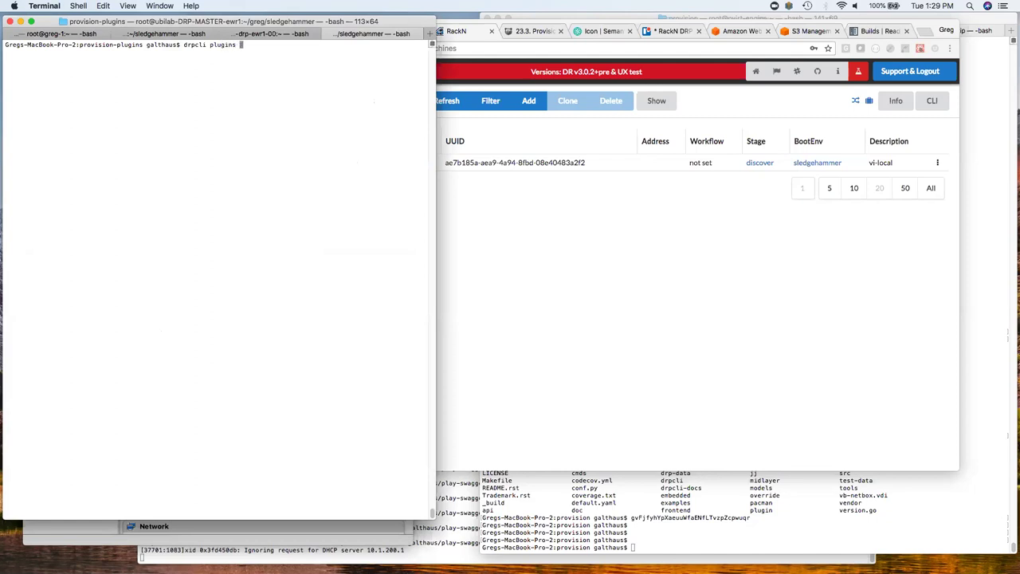
{"action": "key", "text": "super+k"}
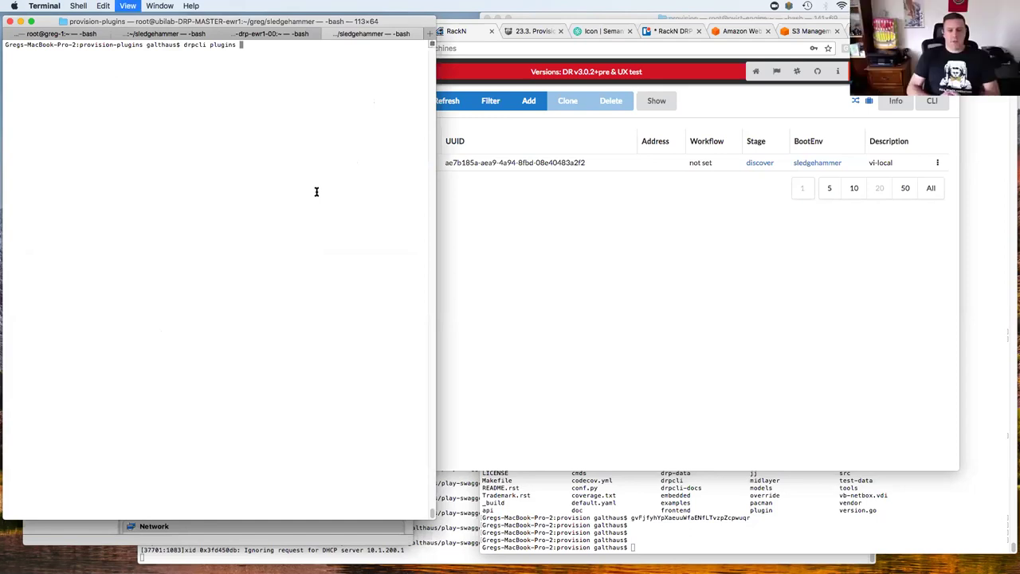
{"action": "key", "text": "super+plus"}
{"action": "key", "text": "super+plus"}
{"action": "key", "text": "super+plus"}
{"action": "key", "text": "super+plus"}
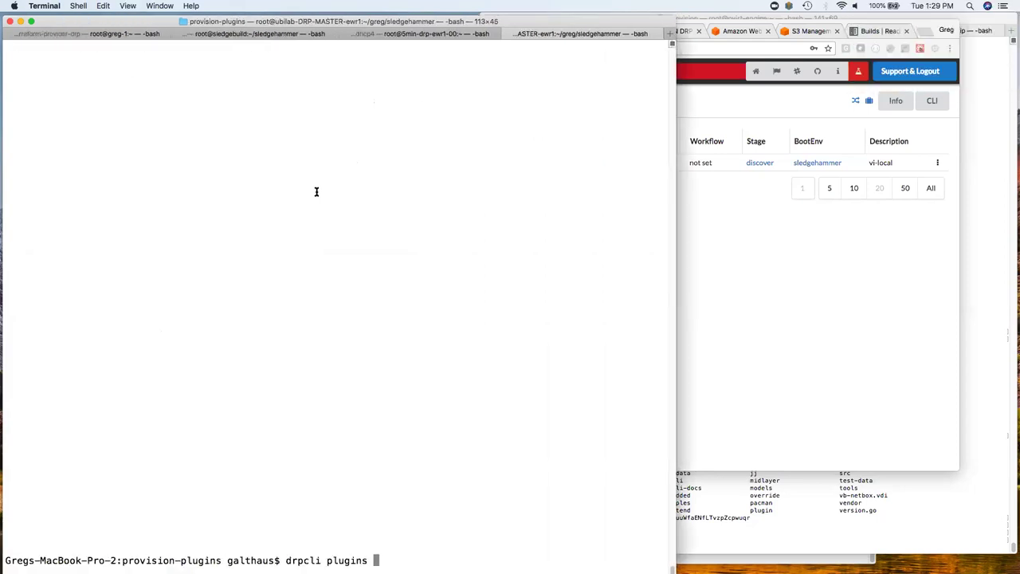
{"action": "key", "text": "super+plus"}
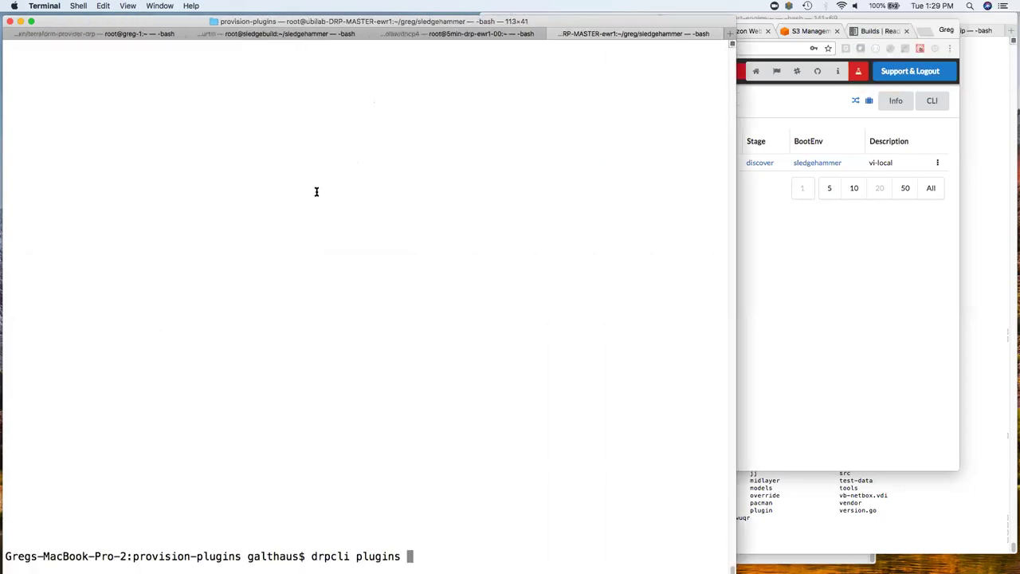
{"action": "key", "text": "Return"}
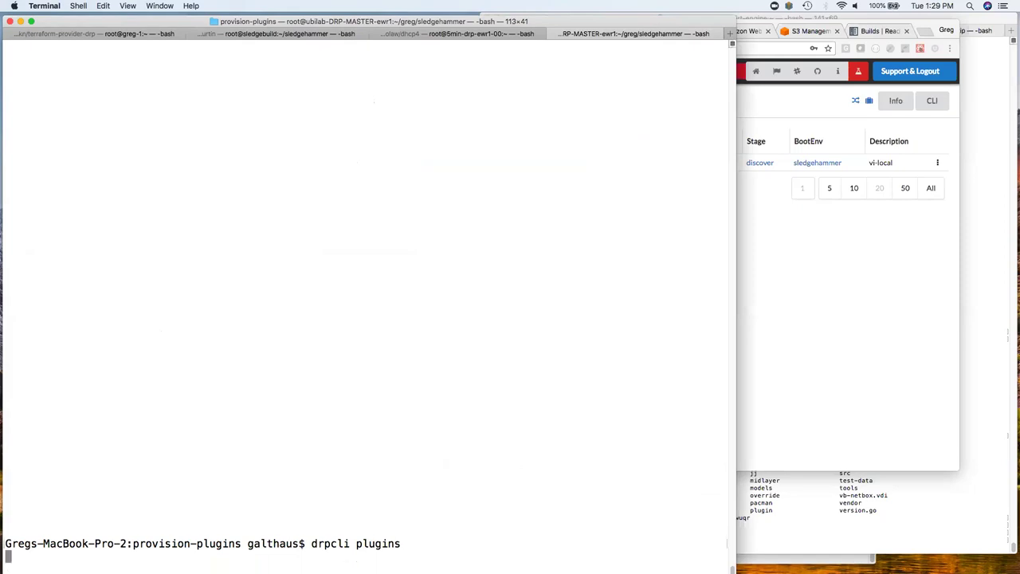
- List the actions available on the VirtualBox plugin by running drpcli plugins actions vi-local
{"action": "key", "text": "Up"}
{"action": "type", "text": "action"}
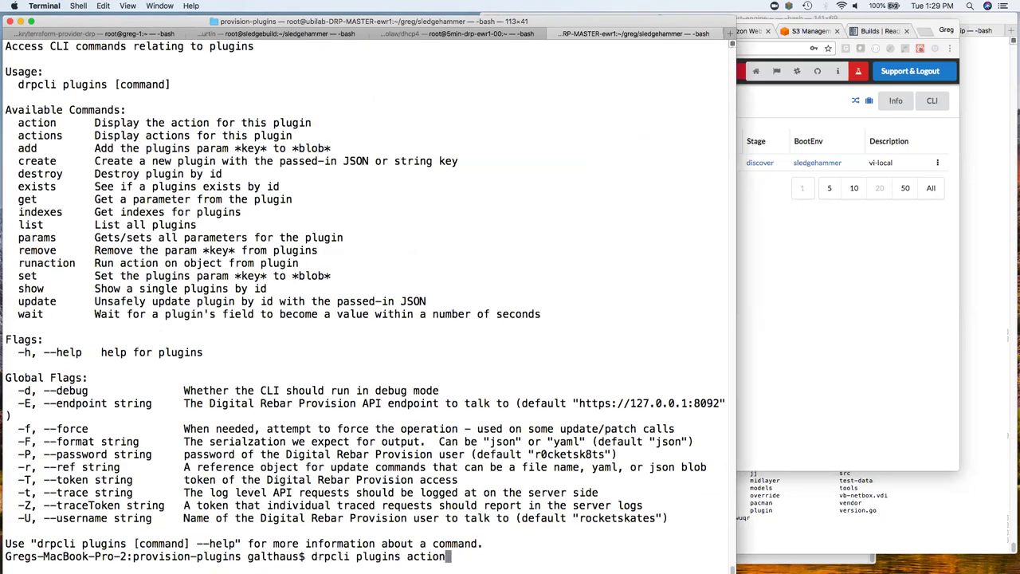
{"action": "type", "text": "s vi-local"}
{"action": "key", "text": "Return"}
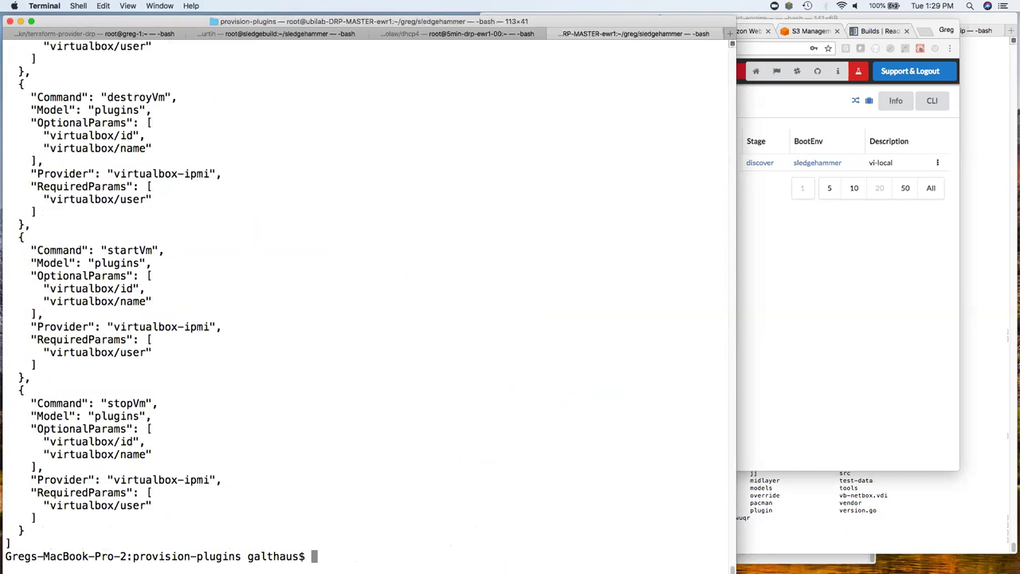
- Review the listed vi-local plugin actions, highlighting the actions subcommand and the optional parameters of createVm
{"action": "key", "text": "Up"}
{"action": "left_click_drag", "start_coordinate": [454, 556], "coordinate": [523, 556]}
{"action": "left_click_drag", "start_coordinate": [358, 557], "coordinate": [463, 556]}
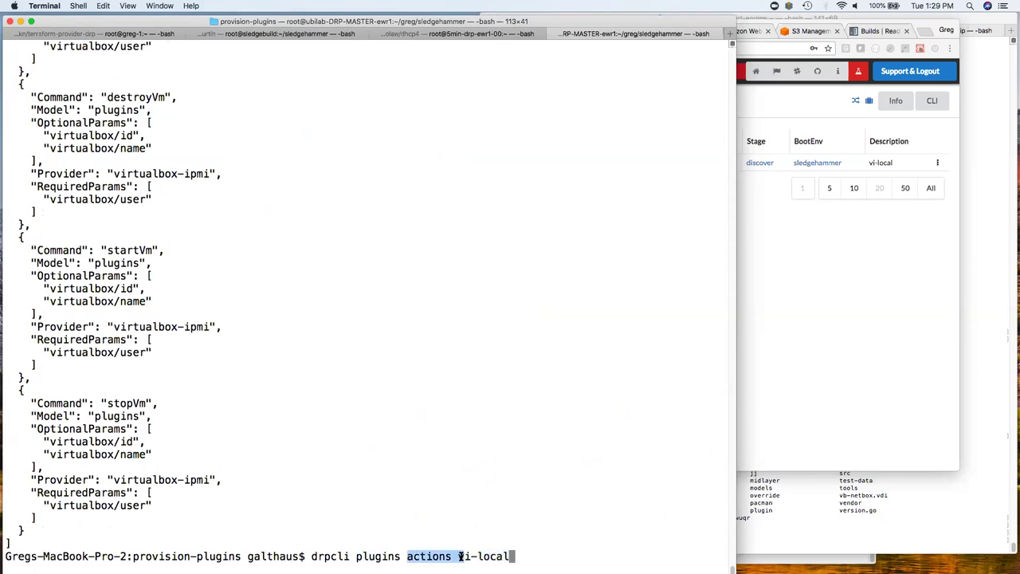
{"action": "left_click", "coordinate": [136, 399]}
{"action": "scroll", "coordinate": [148, 255], "scroll_direction": "up", "scroll_amount": 5}
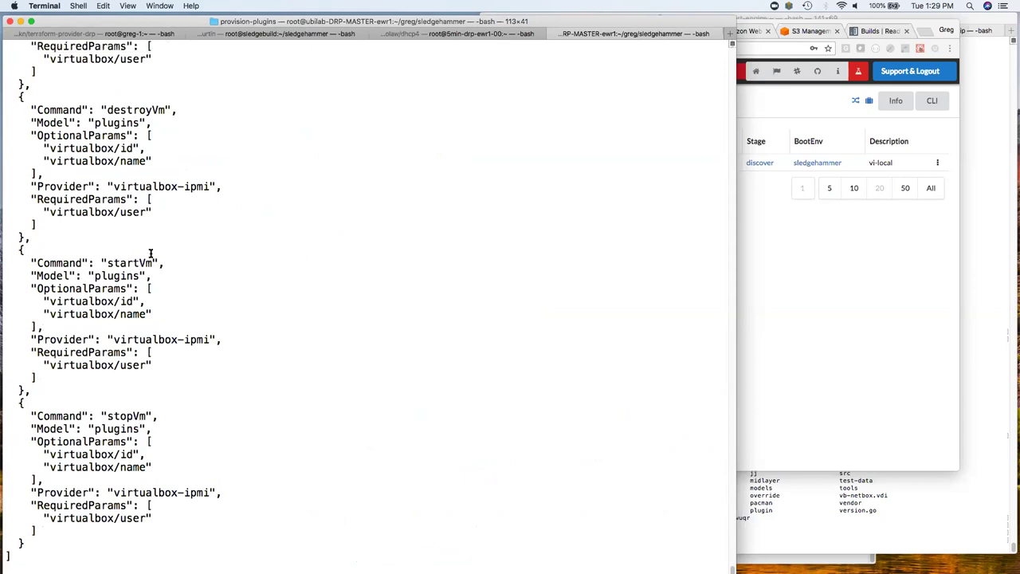
{"action": "scroll", "coordinate": [150, 259], "scroll_direction": "up", "scroll_amount": 5}
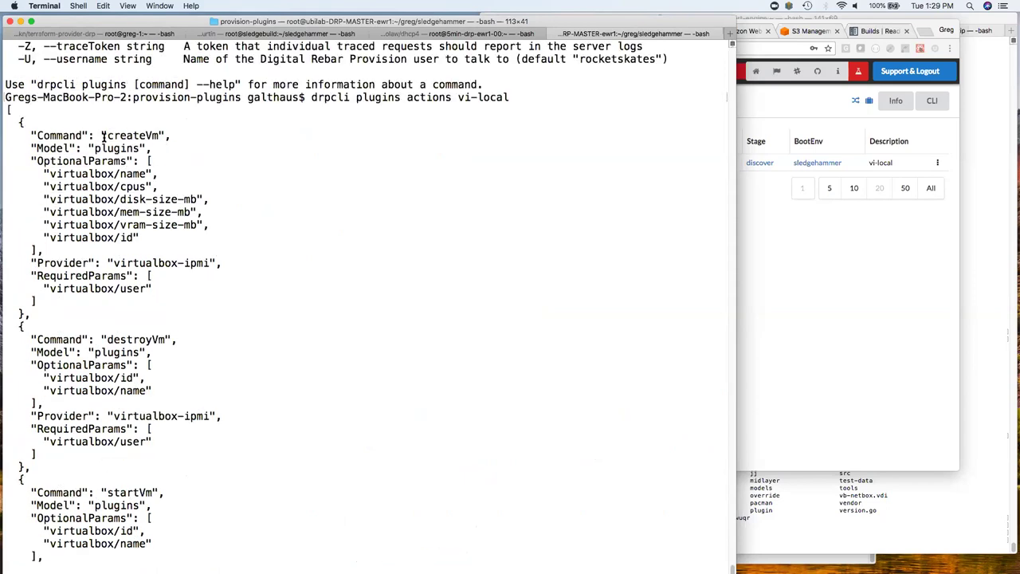
{"action": "left_click_drag", "start_coordinate": [145, 234], "coordinate": [39, 176]}
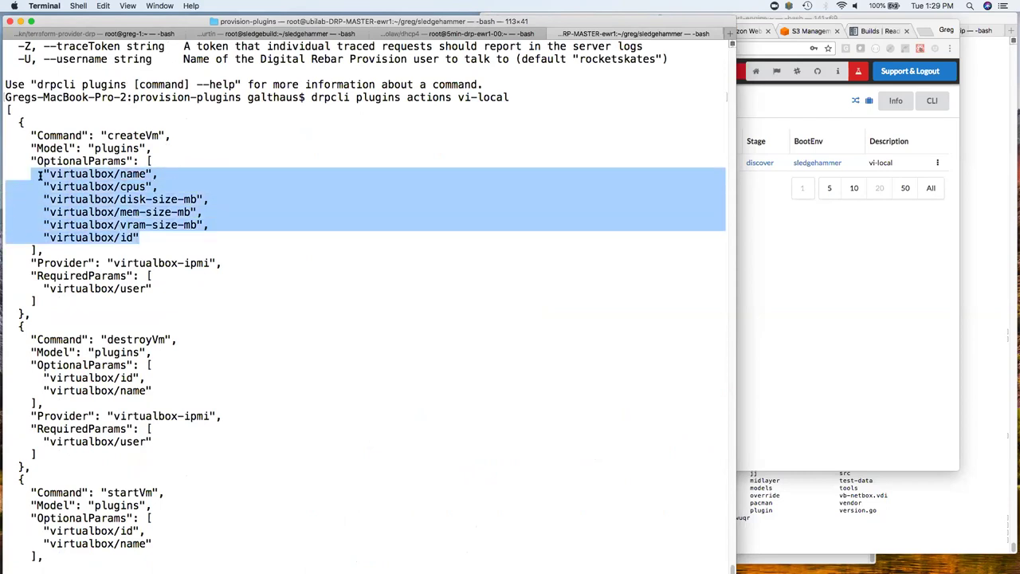
{"action": "left_click", "coordinate": [278, 294]}
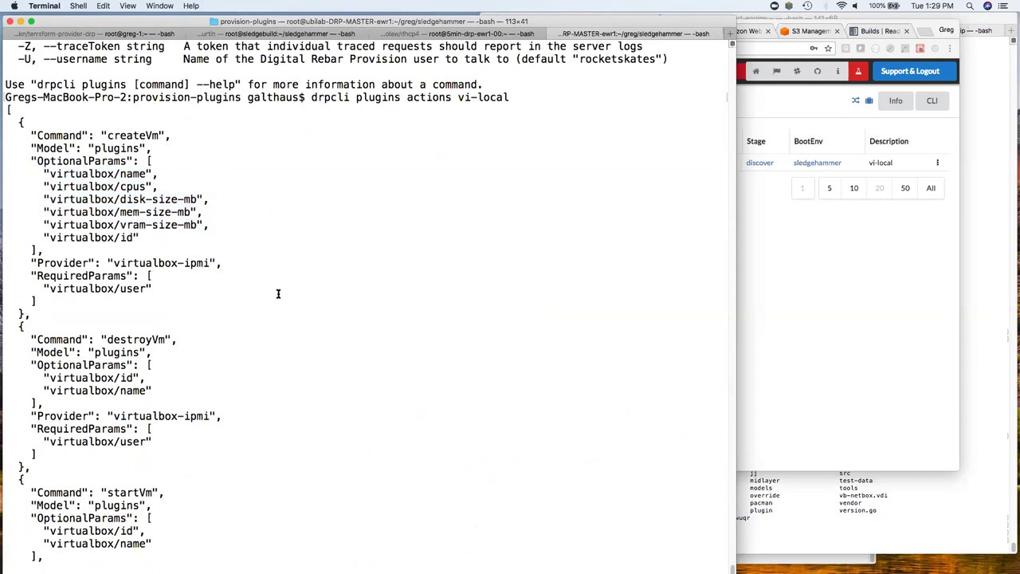
- Try to create a VM with drpcli plugins runaction vi-local createVm virtualbox/name=fred
{"action": "type", "text": "drpcli plugins "}
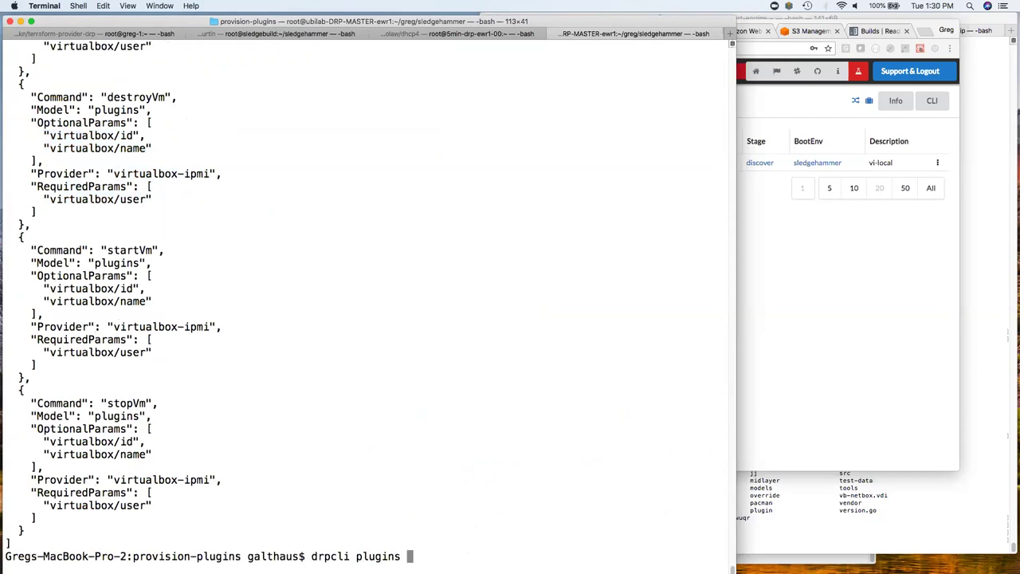
{"action": "type", "text": "create"}
{"action": "key", "text": "BackSpace"}
{"action": "key", "text": "BackSpace"}
{"action": "key", "text": "BackSpace"}
{"action": "key", "text": "BackSpace"}
{"action": "key", "text": "BackSpace"}
{"action": "key", "text": "BackSpace"}
{"action": "type", "text": "runaction vi-l"}
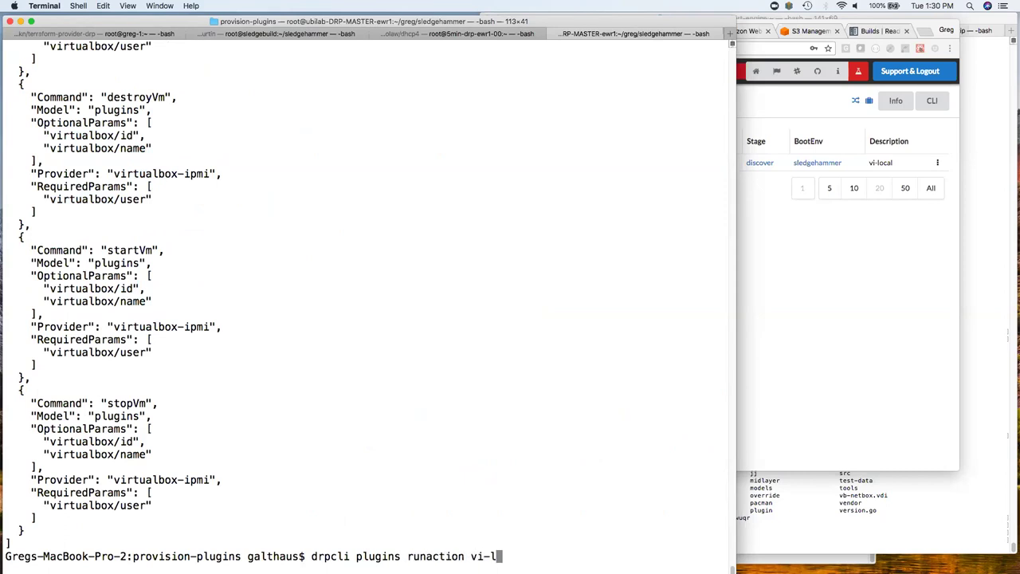
{"action": "type", "text": "ocal createVm virtualbox"}
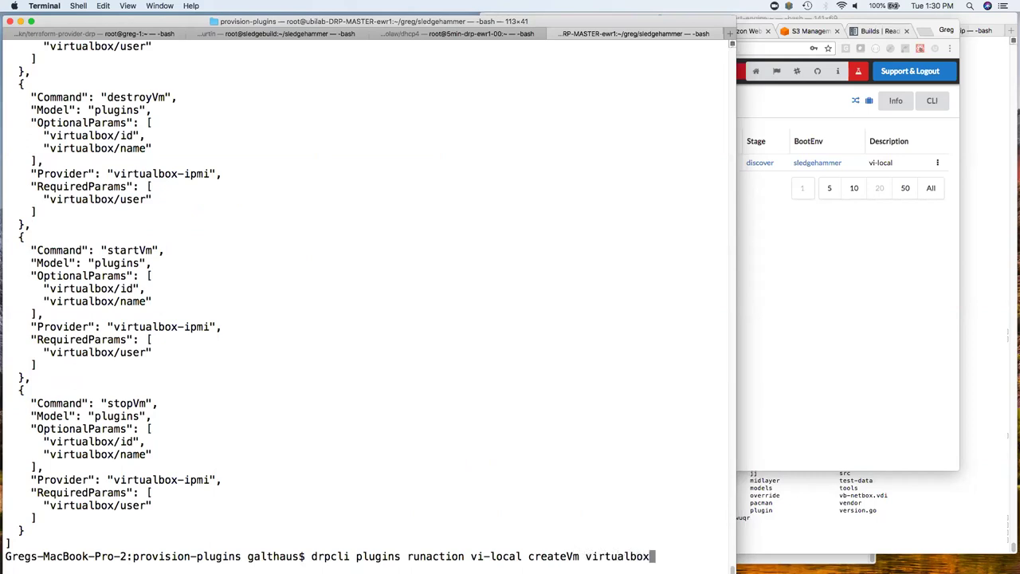
{"action": "type", "text": "/name=fred"}
{"action": "key", "text": "Return"}
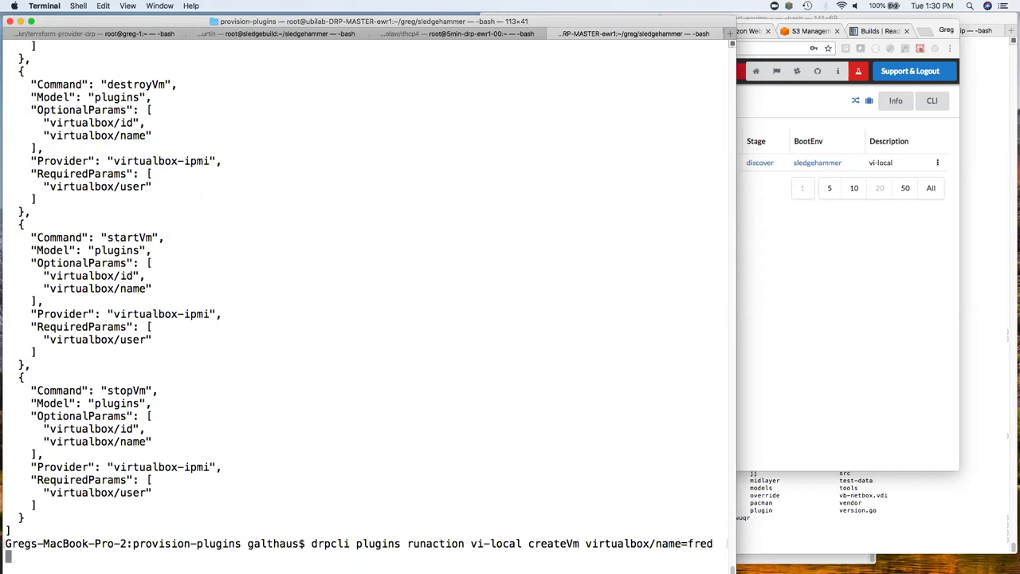
- Rerun the createVm action on vi-local, passing virtualbox/name and fred as separate arguments instead of with an equals sign
{"action": "key", "text": "Up"}
{"action": "key", "text": "Left"}
{"action": "key", "text": "Left"}
{"action": "key", "text": "Left"}
{"action": "key", "text": "Left"}
{"action": "key", "text": "BackSpace"}
{"action": "key", "text": "Return"}
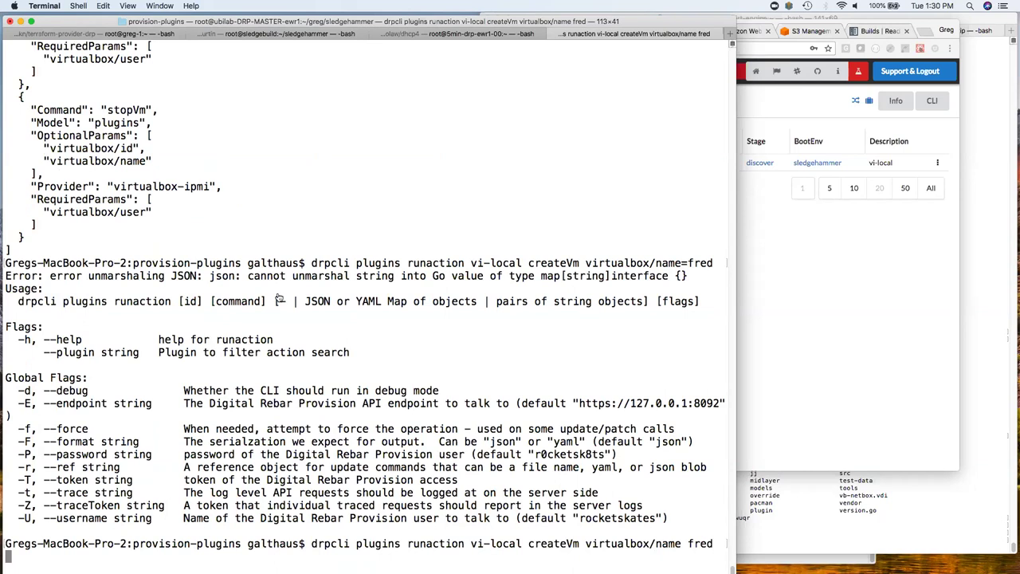
- Check VirtualBox Manager for the new VM, refresh the RackN Portal machines list in Chrome, and inspect fred's details and parameters
{"action": "key", "text": "super+Tab"}
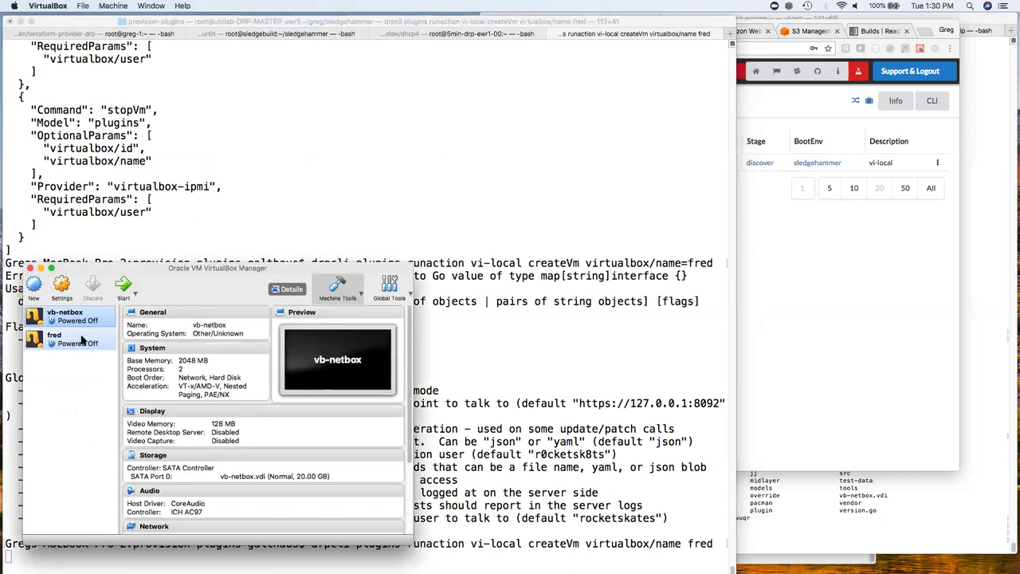
{"action": "key", "text": "super+Tab"}
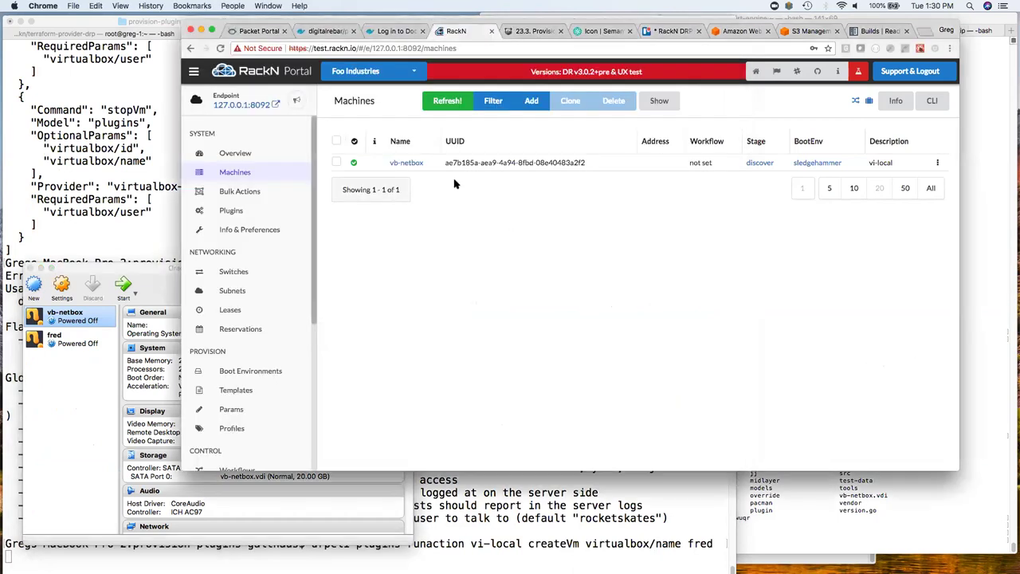
{"action": "left_click", "coordinate": [447, 103]}
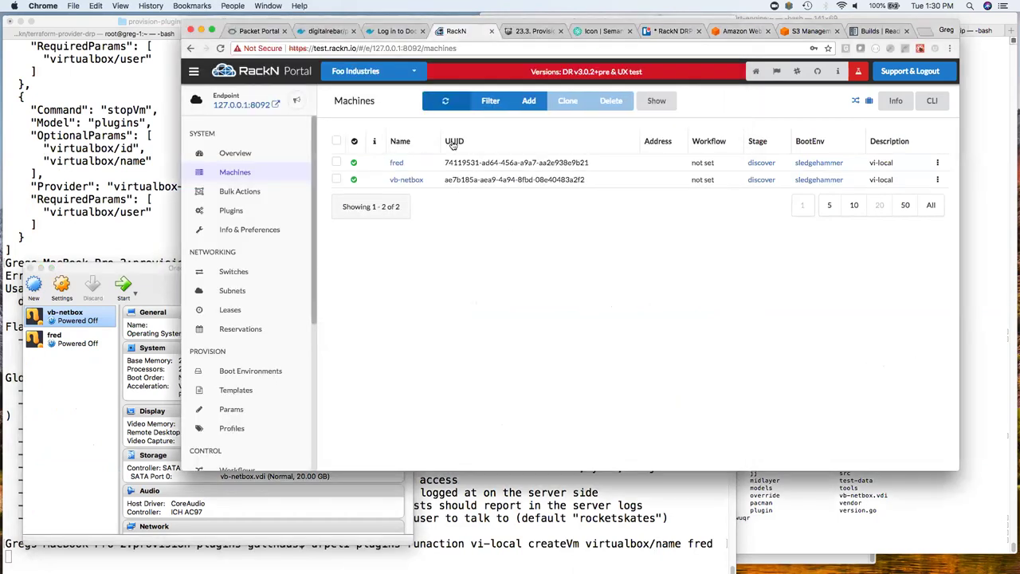
{"action": "left_click", "coordinate": [397, 162]}
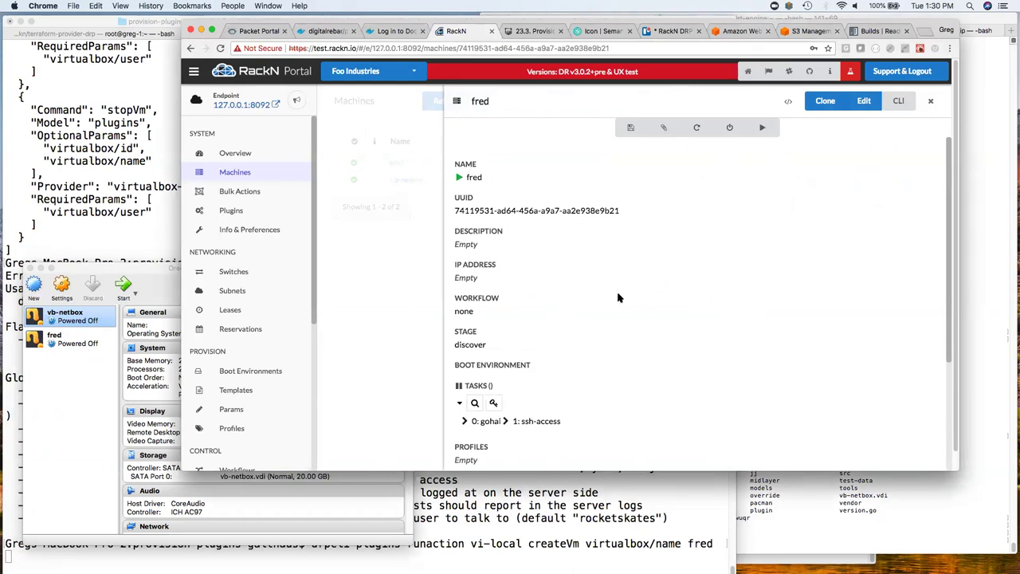
{"action": "scroll", "coordinate": [619, 341], "scroll_direction": "down", "scroll_amount": 2}
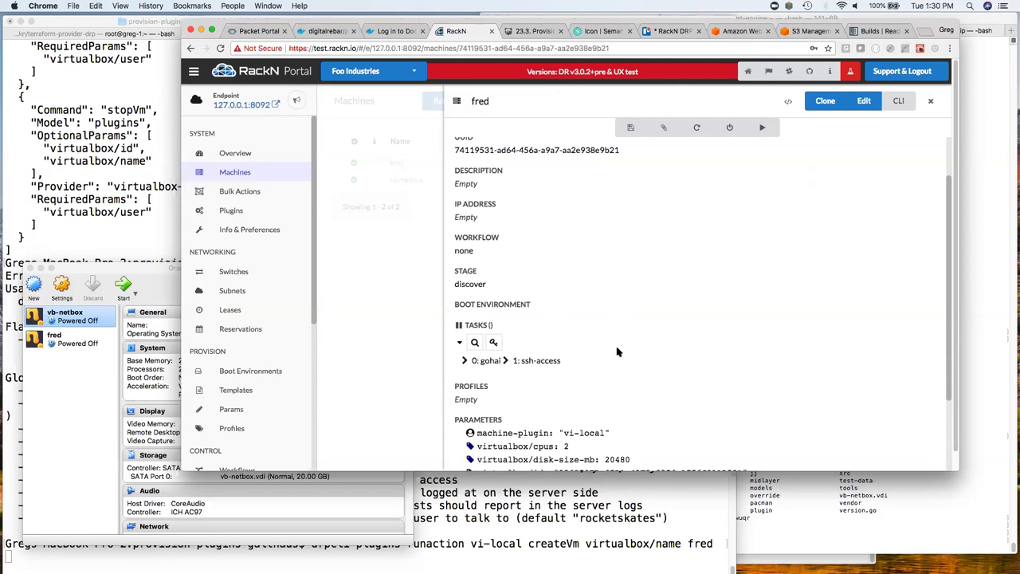
{"action": "scroll", "coordinate": [620, 355], "scroll_direction": "down", "scroll_amount": 5}
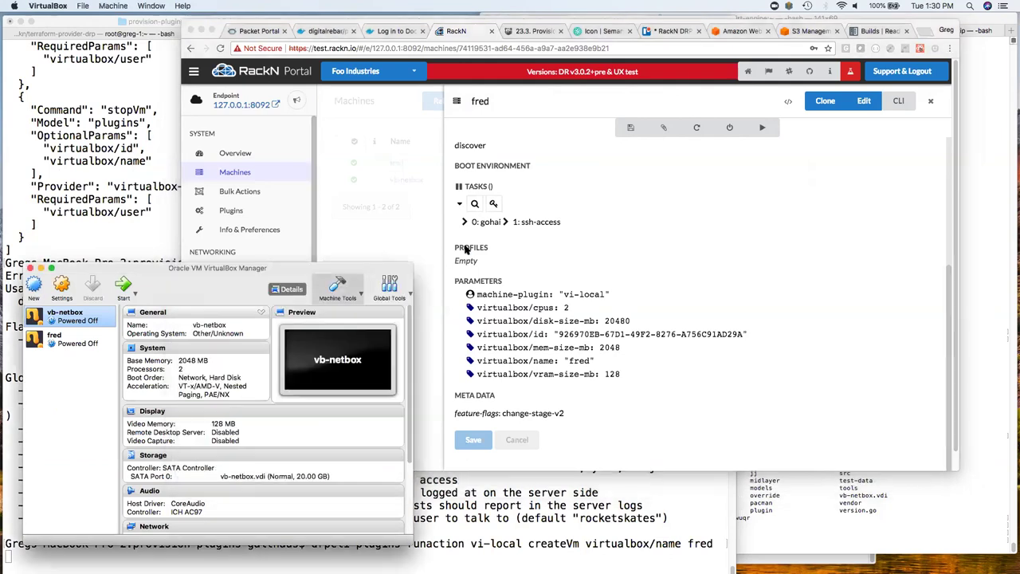
- Open the endpoint's logs and review the vboxmanage commands run for creating fred, highlighting the showvminfo arguments
{"action": "scroll", "coordinate": [191, 375], "scroll_direction": "down", "scroll_amount": 6}
{"action": "left_click", "coordinate": [227, 438]}
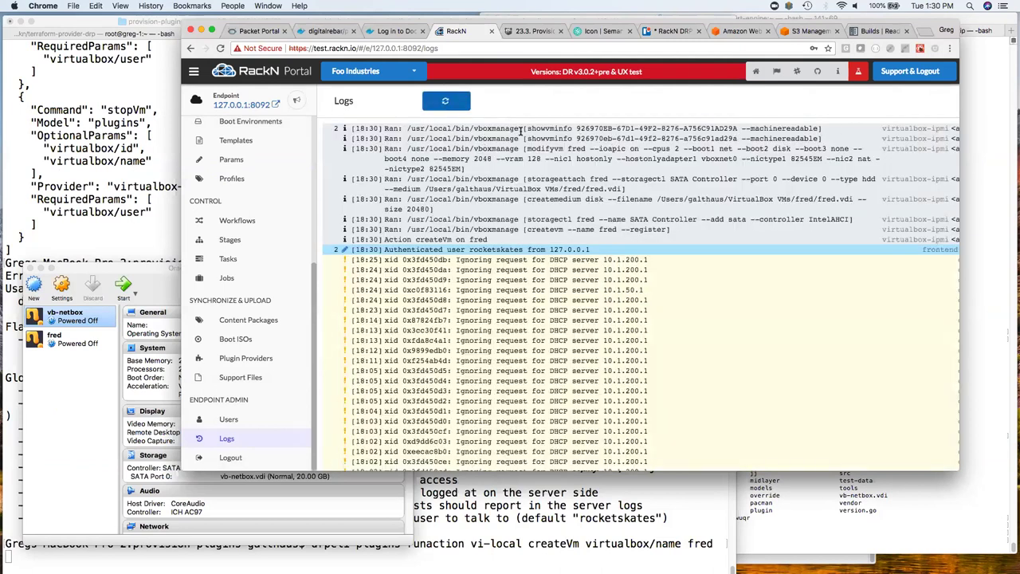
{"action": "left_click_drag", "start_coordinate": [525, 127], "coordinate": [815, 127]}
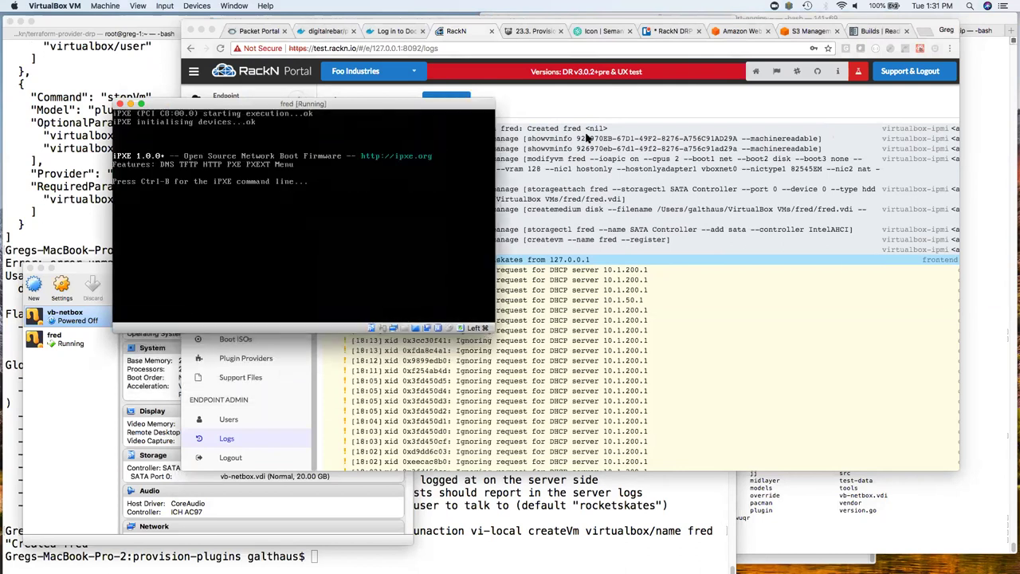
{"action": "left_click", "coordinate": [738, 303]}
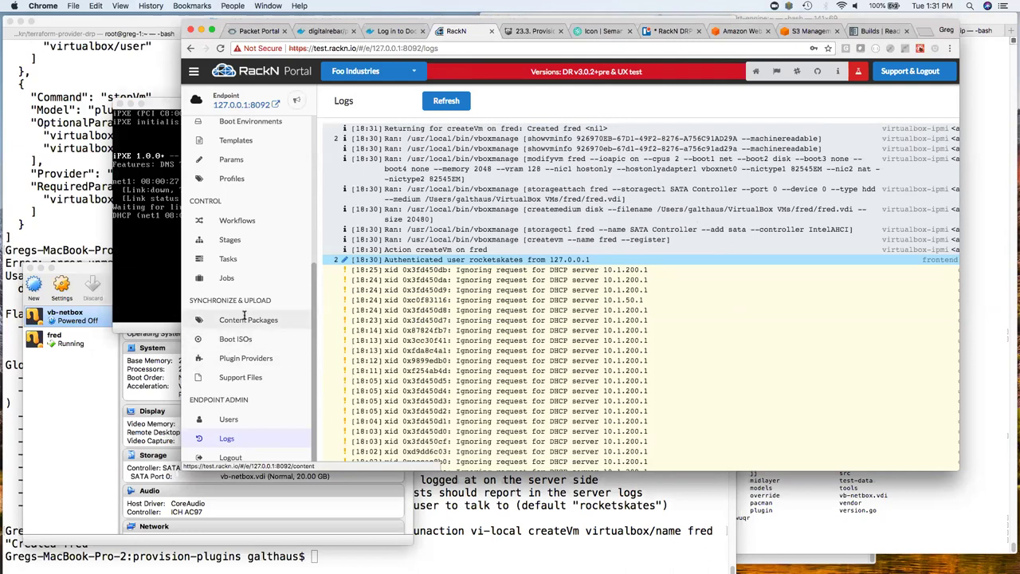
- Switch to Terminal and review createVm's optional parameters in the vi-local actions listing, highlighting virtualbox/cpus
{"action": "left_click", "coordinate": [85, 183]}
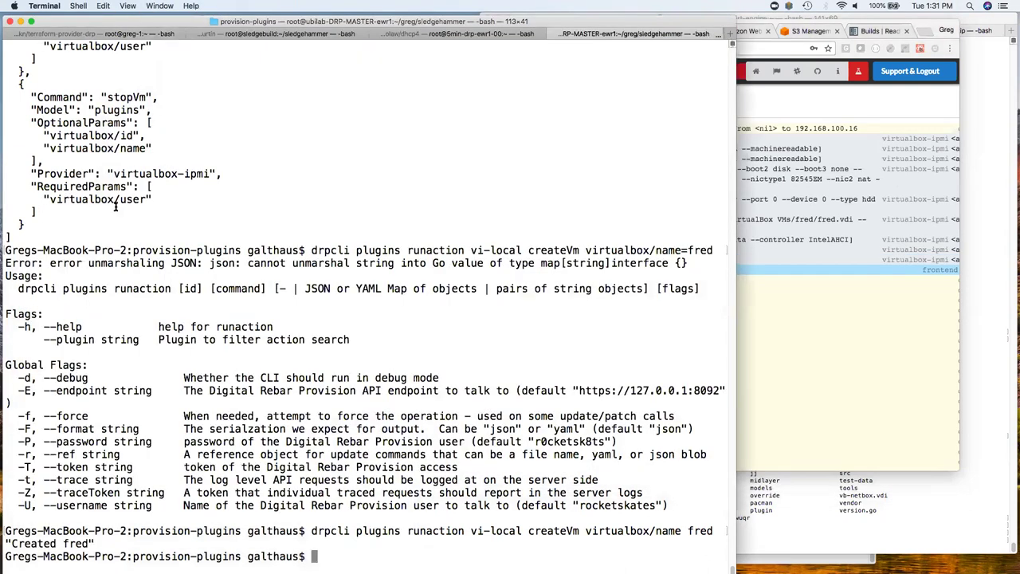
{"action": "type", "text": "drpcli plugins actions vi-local"}
{"action": "key", "text": "Return"}
{"action": "scroll", "coordinate": [115, 219], "scroll_direction": "up", "scroll_amount": 5}
{"action": "left_click_drag", "start_coordinate": [120, 224], "coordinate": [157, 225]}
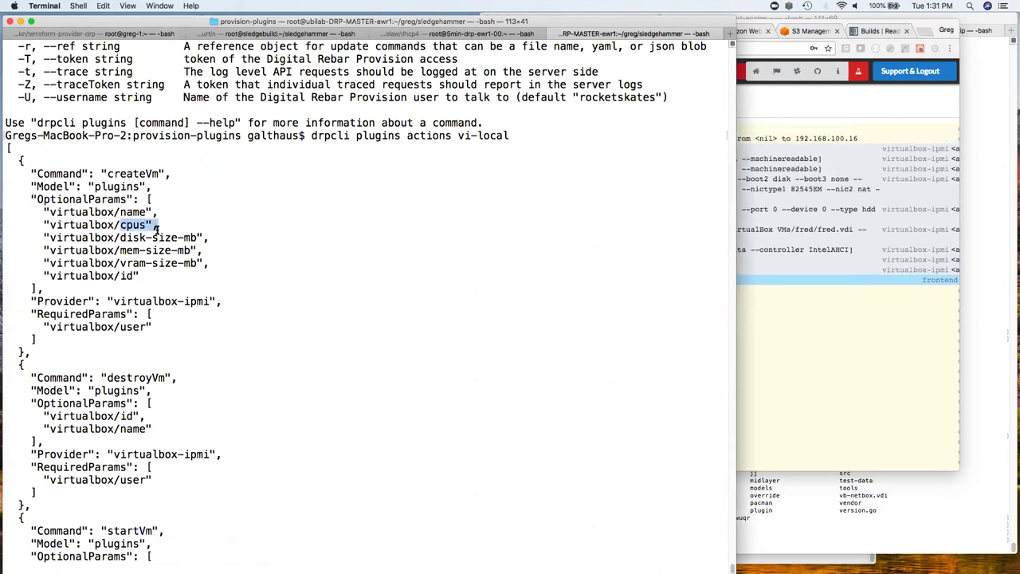
- Return to the RackN Portal in Chrome and start a new machine named vm-linux from the machines list
{"action": "left_click", "coordinate": [774, 373]}
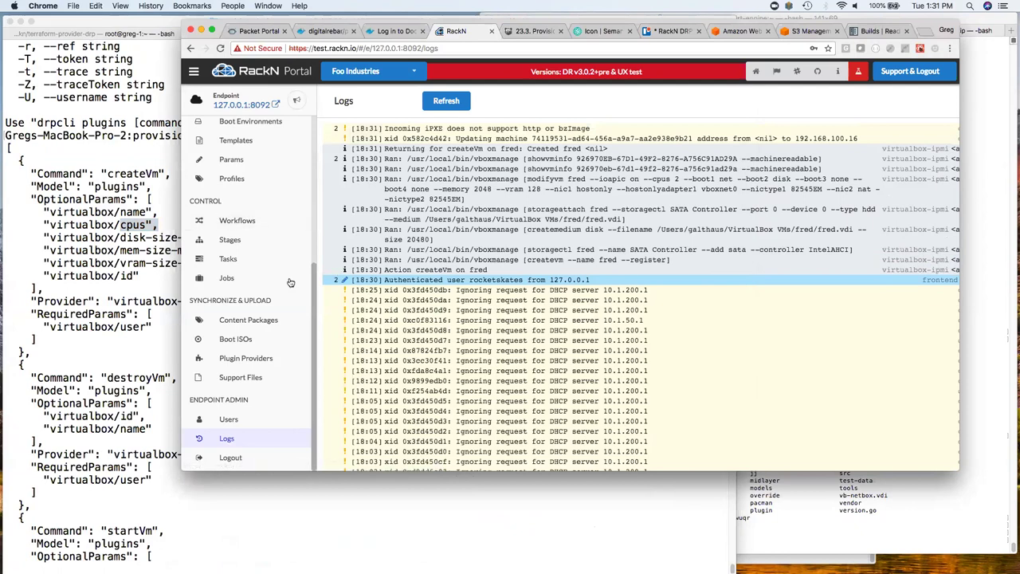
{"action": "scroll", "coordinate": [315, 261], "scroll_direction": "up", "scroll_amount": 5}
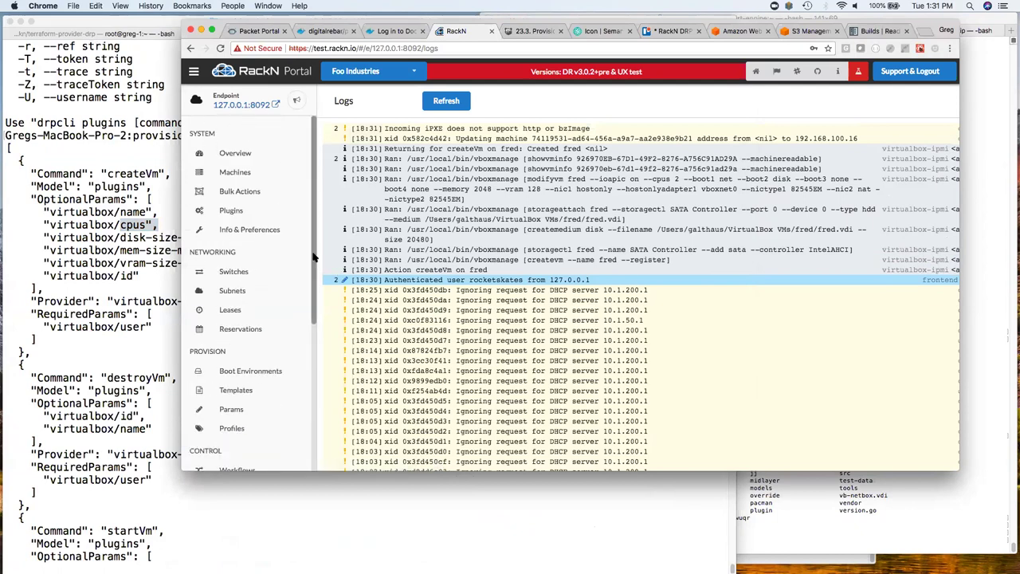
{"action": "left_click", "coordinate": [222, 177]}
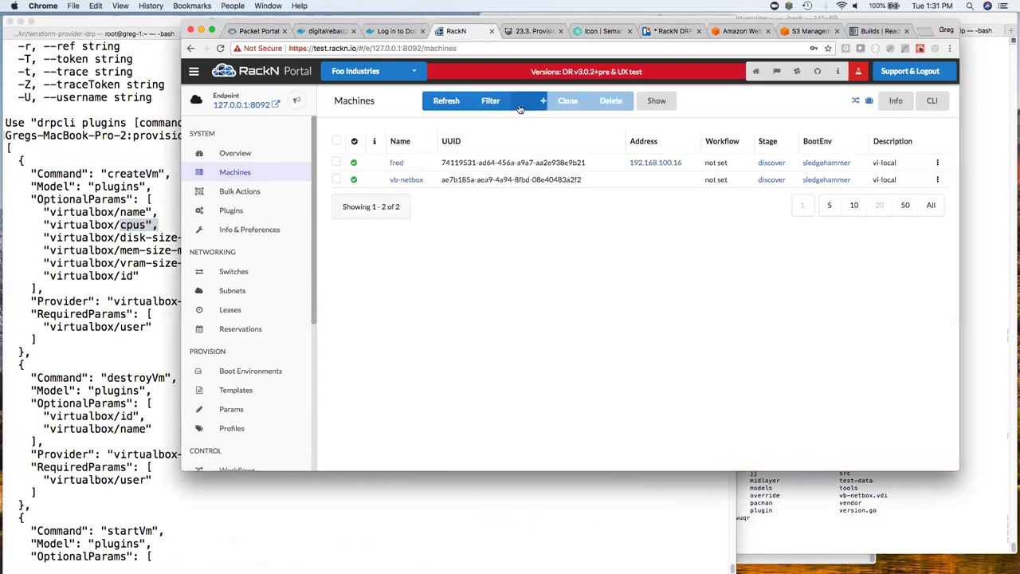
{"action": "left_click", "coordinate": [527, 104]}
{"action": "left_click", "coordinate": [503, 161]}
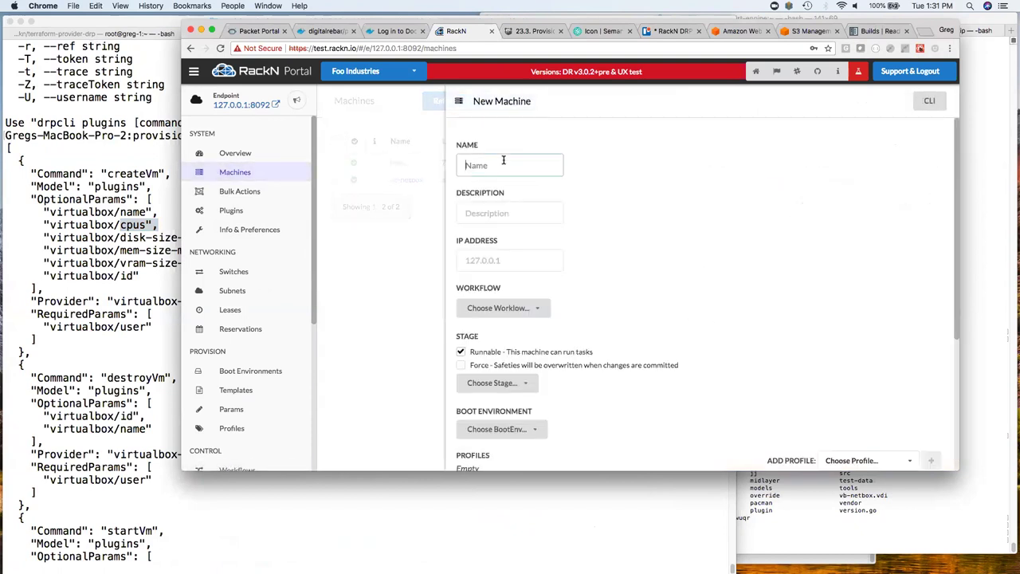
{"action": "type", "text": "vm-linux"}
- Assign the discover workflow to the new vm-linux machine
{"action": "key", "text": "Tab"}
{"action": "key", "text": "Tab"}
{"action": "key", "text": "Tab"}
{"action": "key", "text": "Return"}
{"action": "key", "text": "Down"}
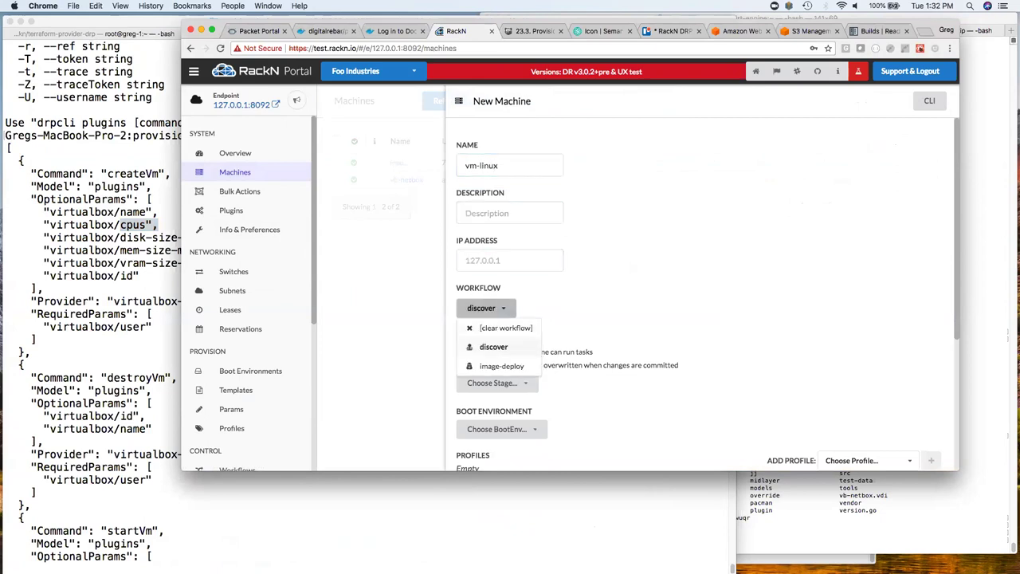
{"action": "key", "text": "Return"}
- Add the machine-plugin parameter to the new machine and set its value to vi-local
{"action": "scroll", "coordinate": [606, 359], "scroll_direction": "down", "scroll_amount": 2}
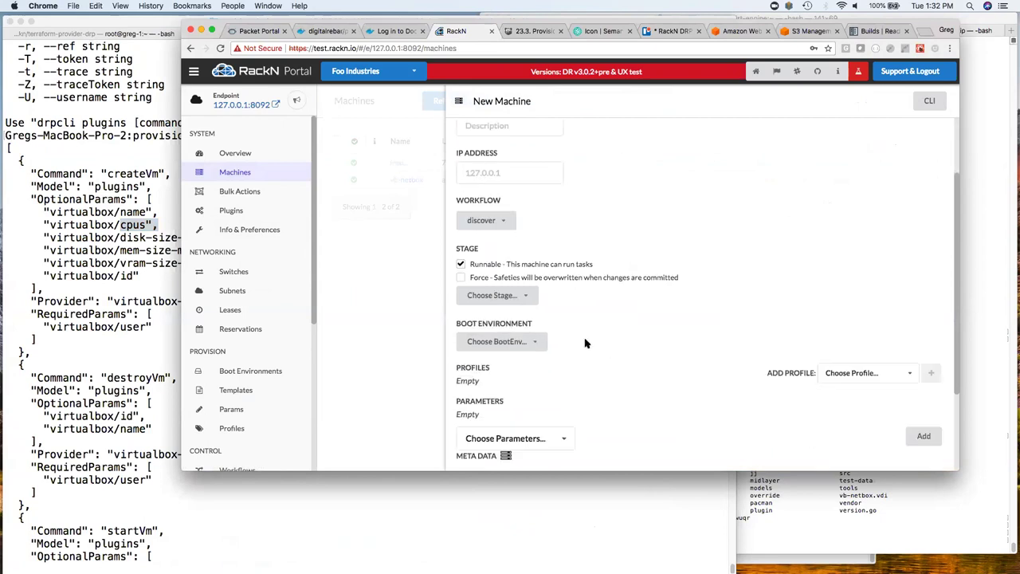
{"action": "scroll", "coordinate": [528, 344], "scroll_direction": "down", "scroll_amount": 3}
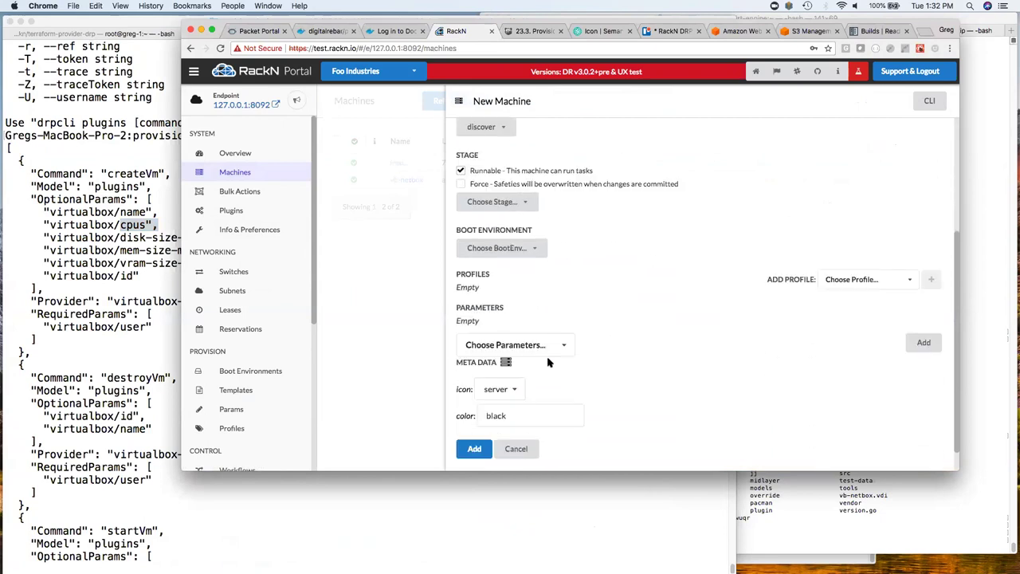
{"action": "left_click", "coordinate": [531, 317]}
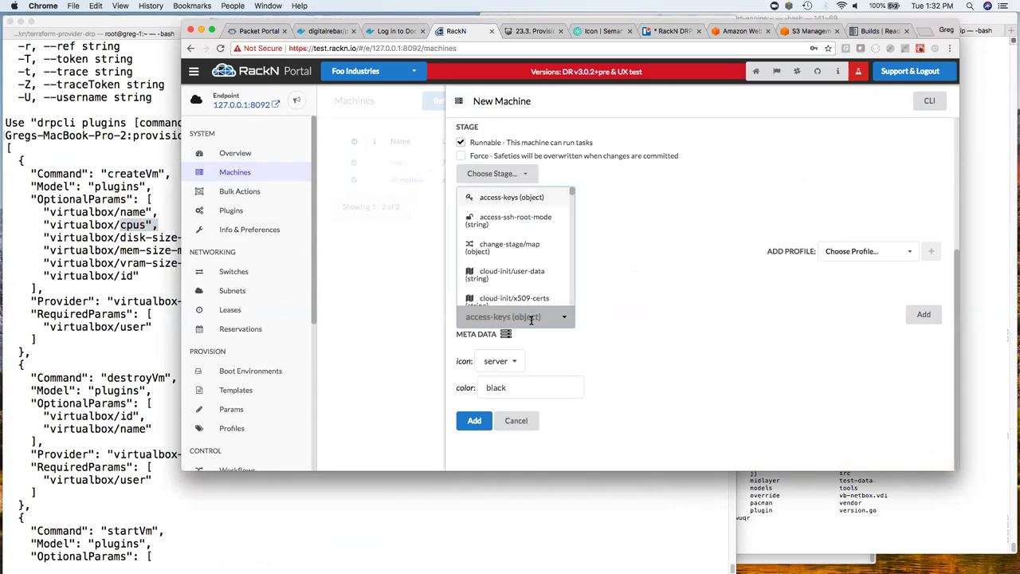
{"action": "type", "text": "machine"}
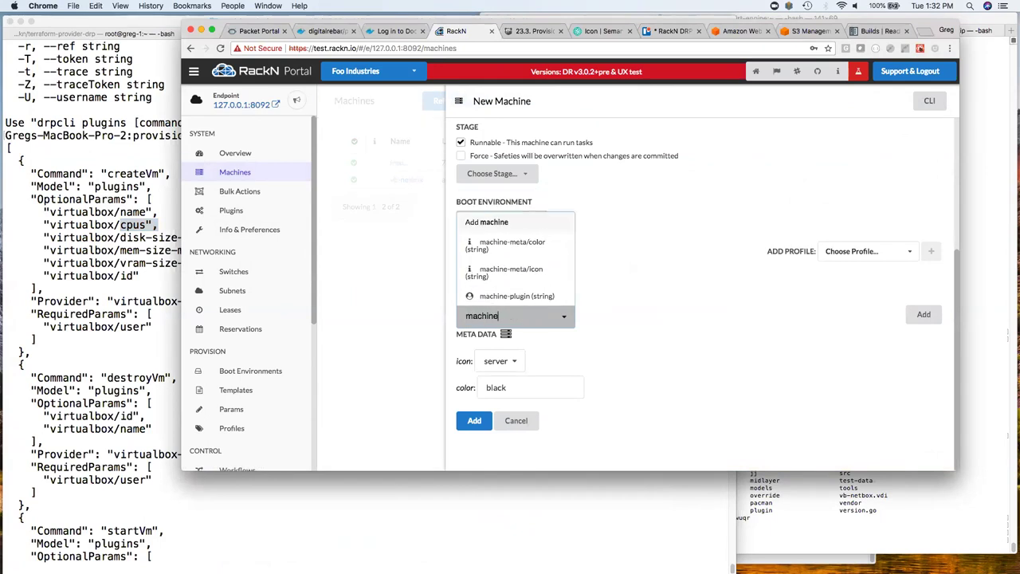
{"action": "left_click", "coordinate": [499, 297]}
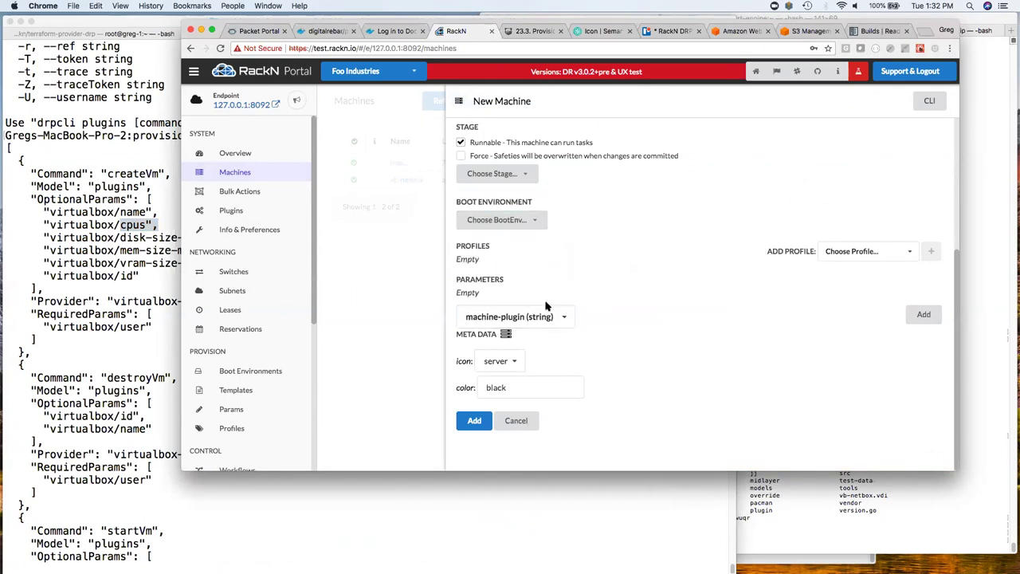
{"action": "left_click", "coordinate": [924, 314]}
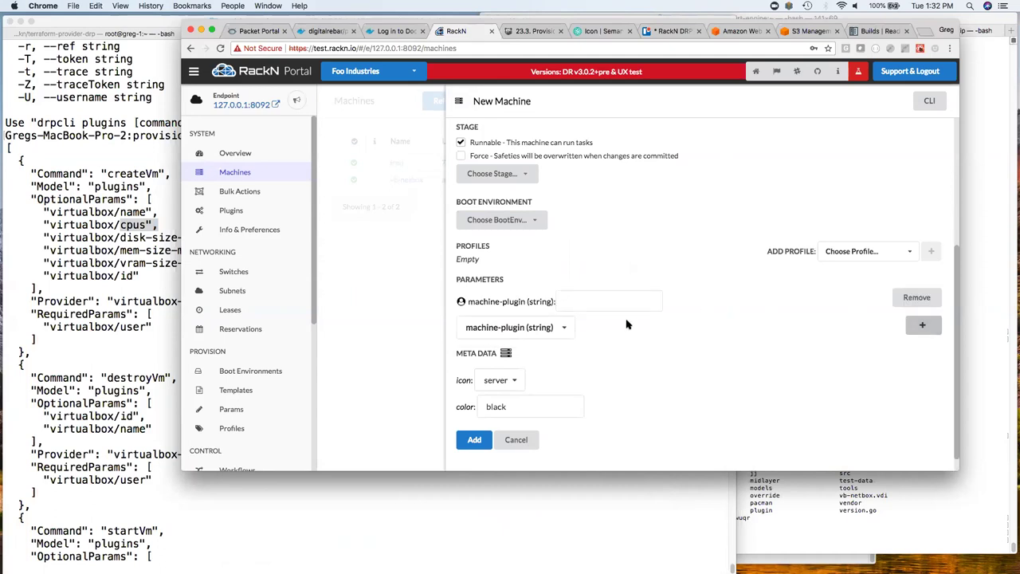
{"action": "left_click", "coordinate": [583, 297]}
{"action": "type", "text": "vi-local"}
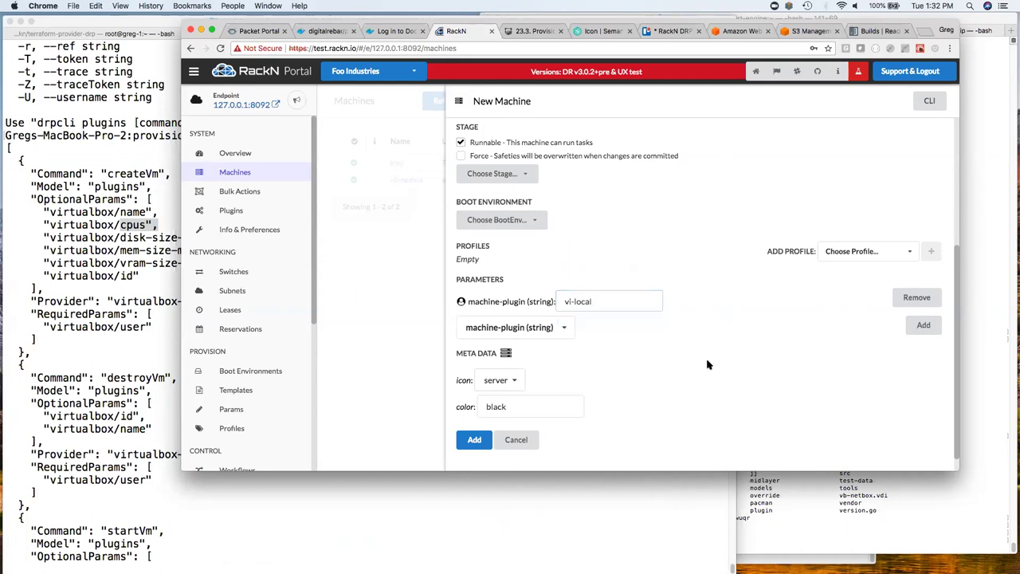
- Add the virtualbox/cpus parameter to the new machine and set it to 2
{"action": "left_click", "coordinate": [562, 327]}
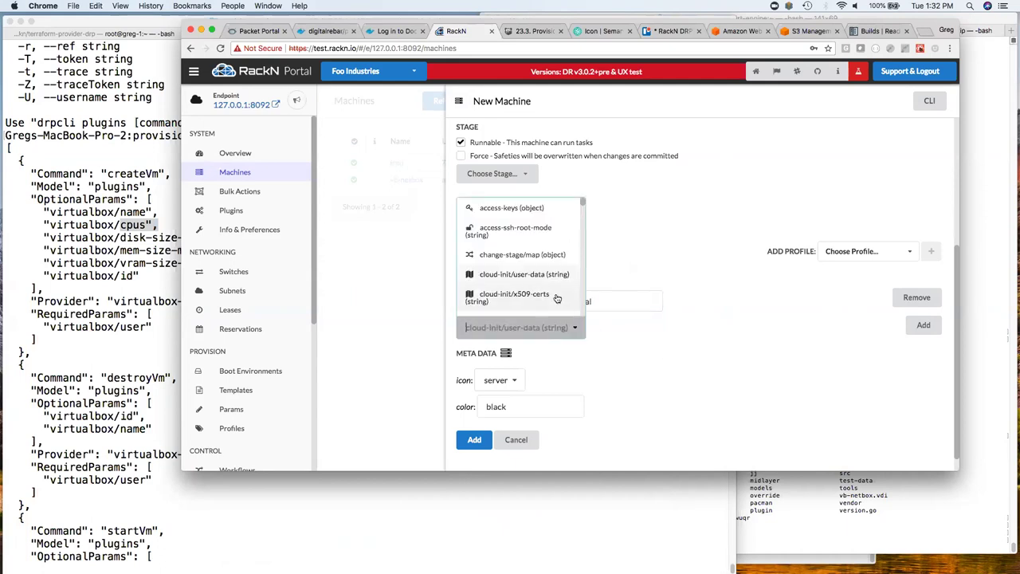
{"action": "type", "text": "vir"}
{"action": "left_click", "coordinate": [528, 231]}
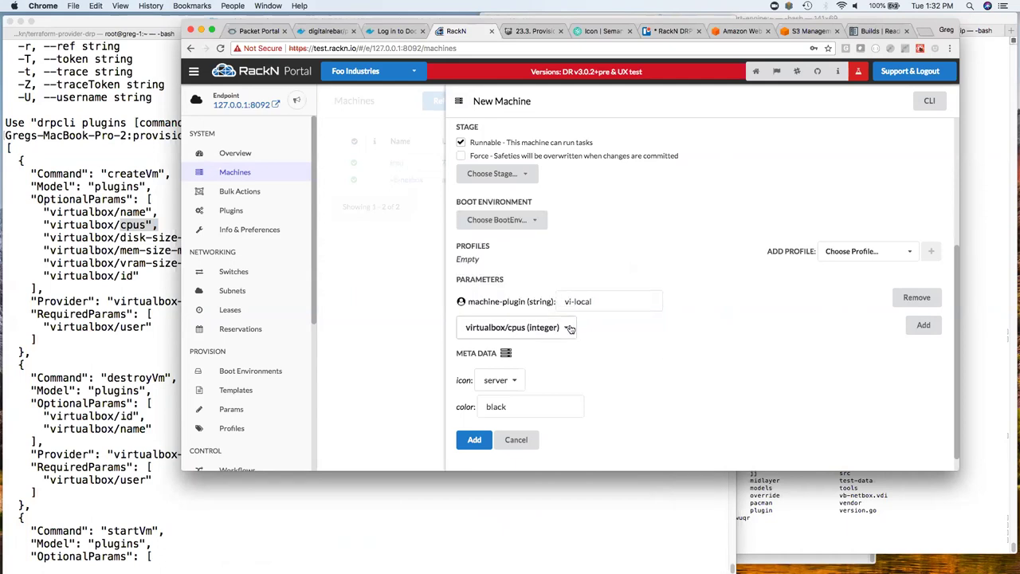
{"action": "left_click", "coordinate": [923, 324]}
{"action": "left_click", "coordinate": [598, 330]}
{"action": "type", "text": "2"}
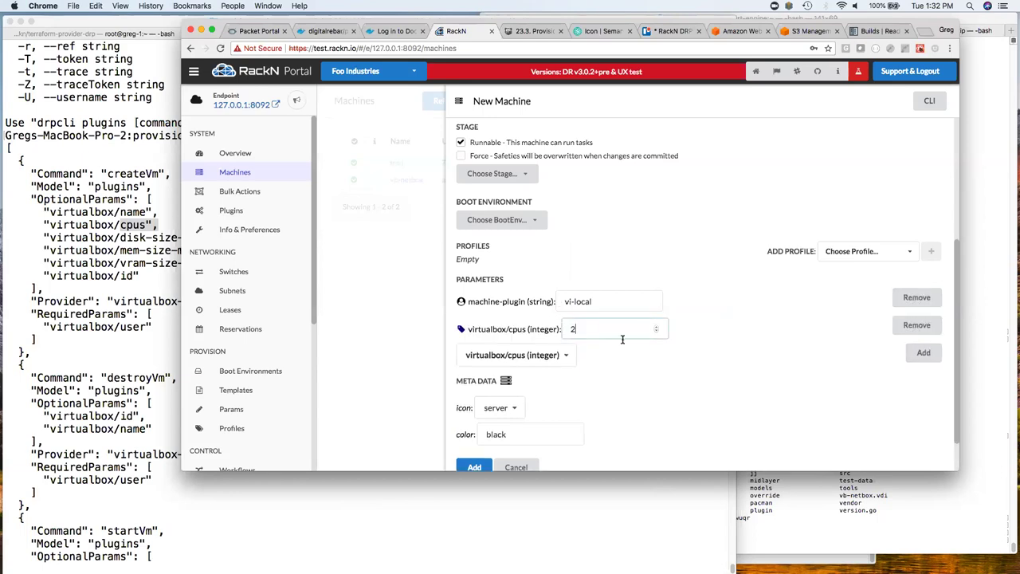
{"action": "left_click", "coordinate": [927, 356]}
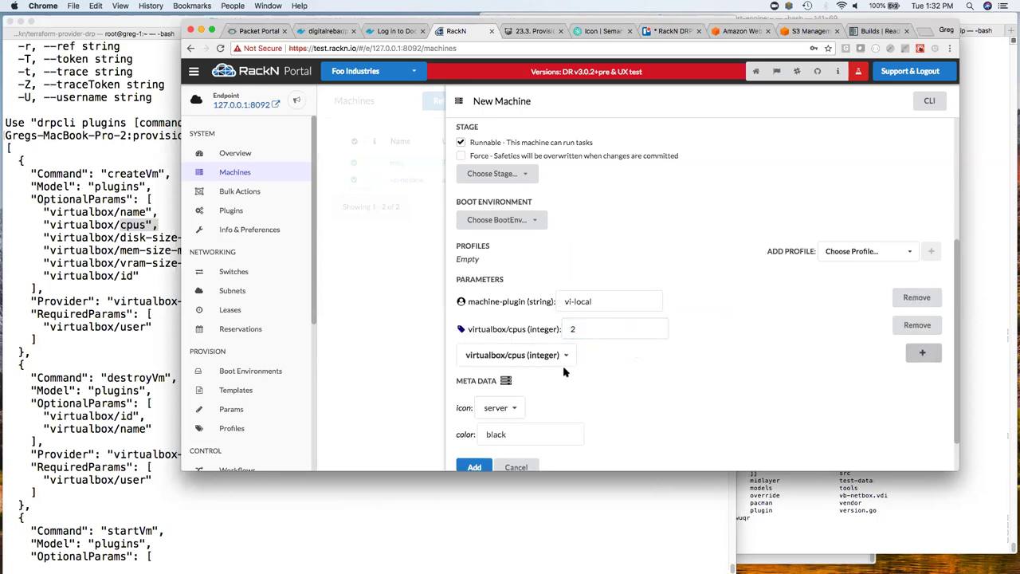
- Add the virtualbox/disk-size-mb parameter to the new machine and set it to 60000
{"action": "left_click", "coordinate": [542, 356]}
{"action": "scroll", "coordinate": [550, 311], "scroll_direction": "down", "scroll_amount": 3}
{"action": "scroll", "coordinate": [557, 321], "scroll_direction": "down", "scroll_amount": 3}
{"action": "type", "text": "virtua"}
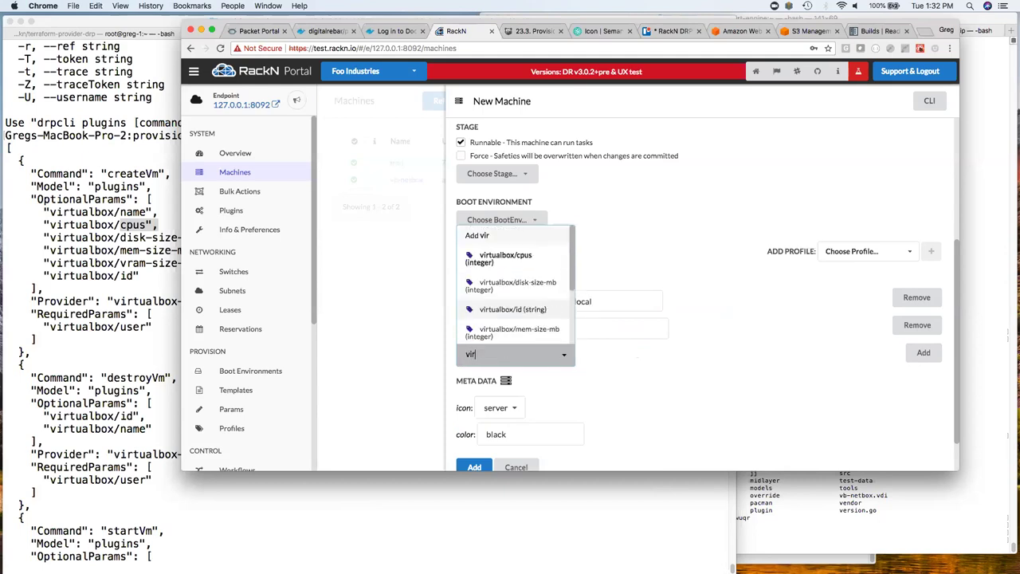
{"action": "left_click", "coordinate": [517, 294]}
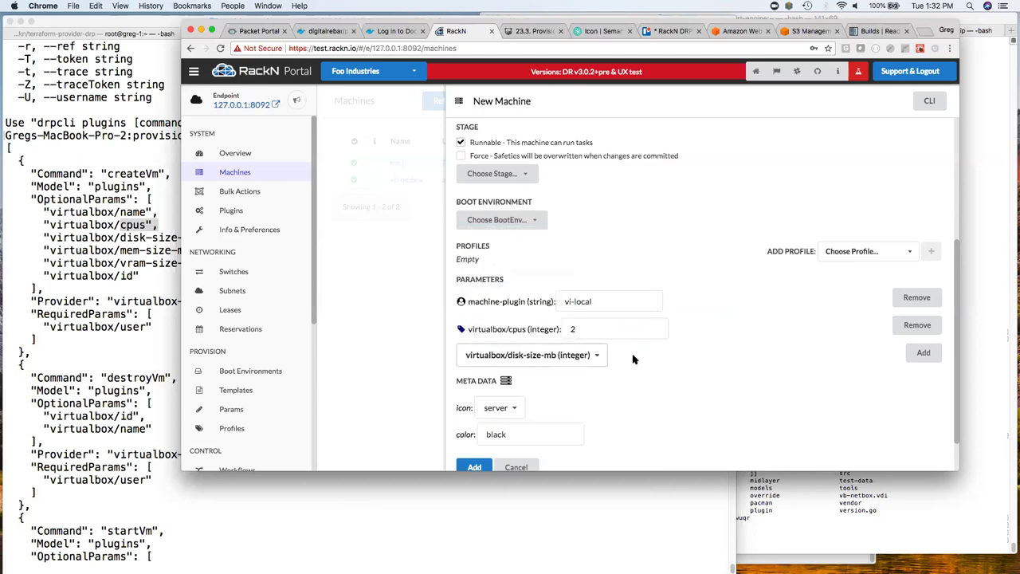
{"action": "left_click", "coordinate": [922, 352]}
{"action": "left_click", "coordinate": [664, 359]}
{"action": "key", "text": "BackSpace"}
{"action": "type", "text": "60000"}
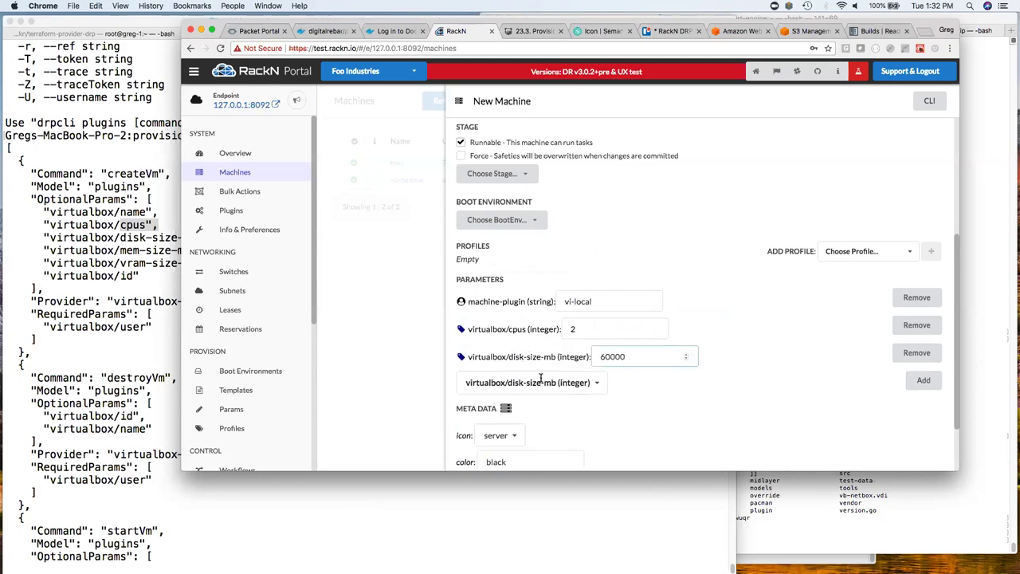
- Add the virtualbox/mem-size-mb parameter to the new machine and set it to 4096
{"action": "left_click", "coordinate": [541, 381]}
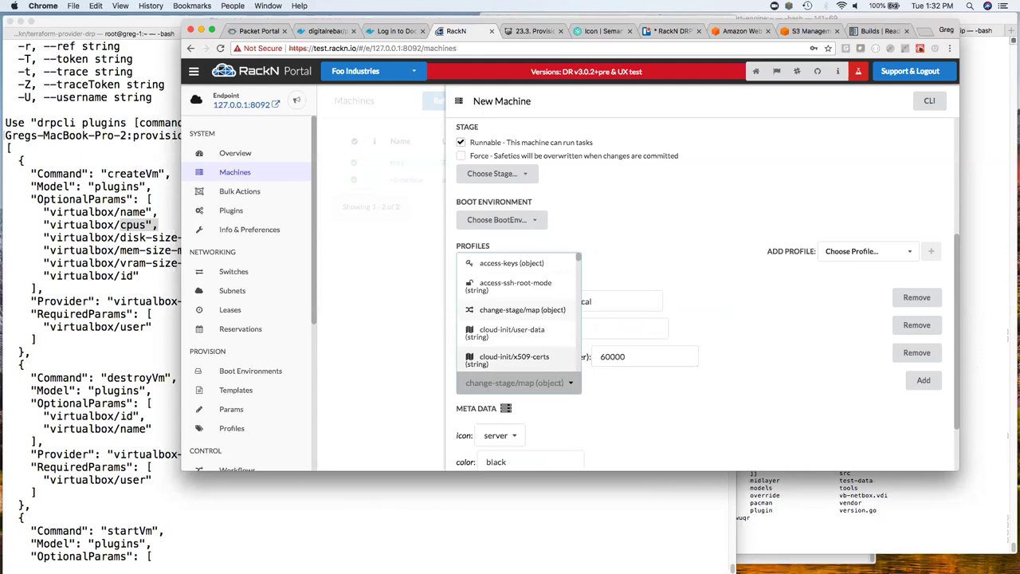
{"action": "type", "text": "vir"}
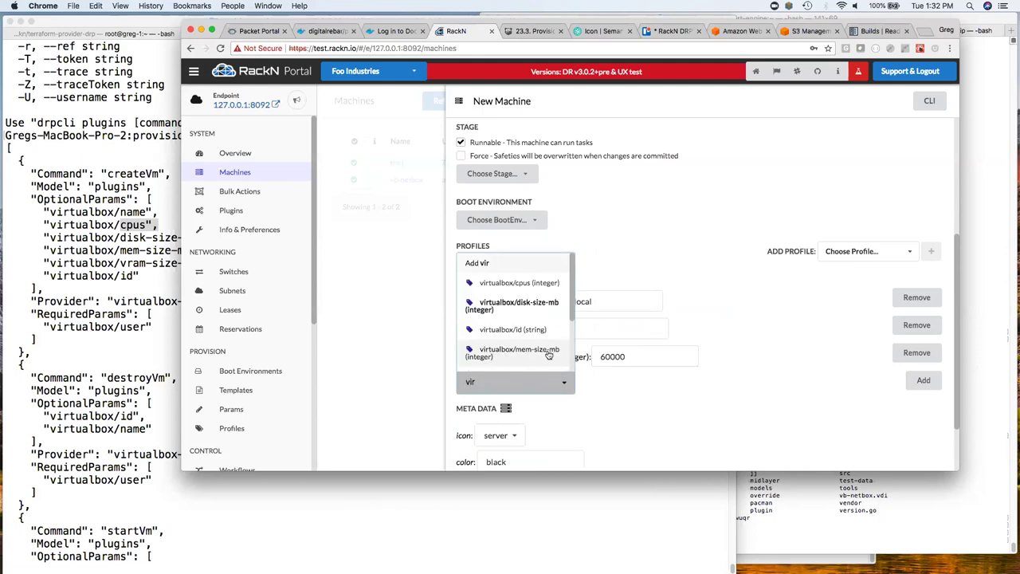
{"action": "left_click", "coordinate": [548, 354]}
{"action": "left_click", "coordinate": [923, 380]}
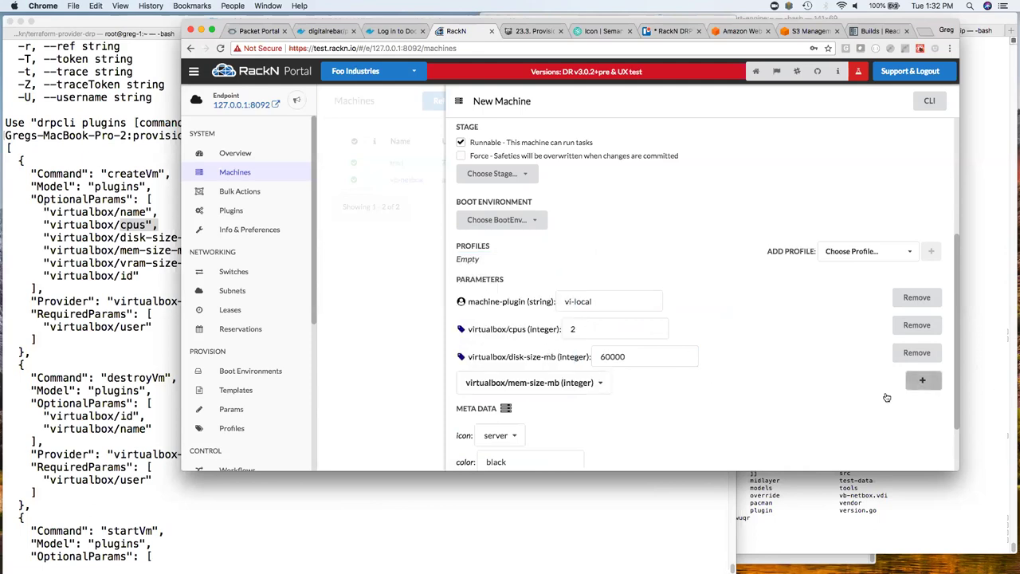
{"action": "left_click", "coordinate": [624, 383]}
{"action": "key", "text": "BackSpace"}
{"action": "type", "text": "4096"}
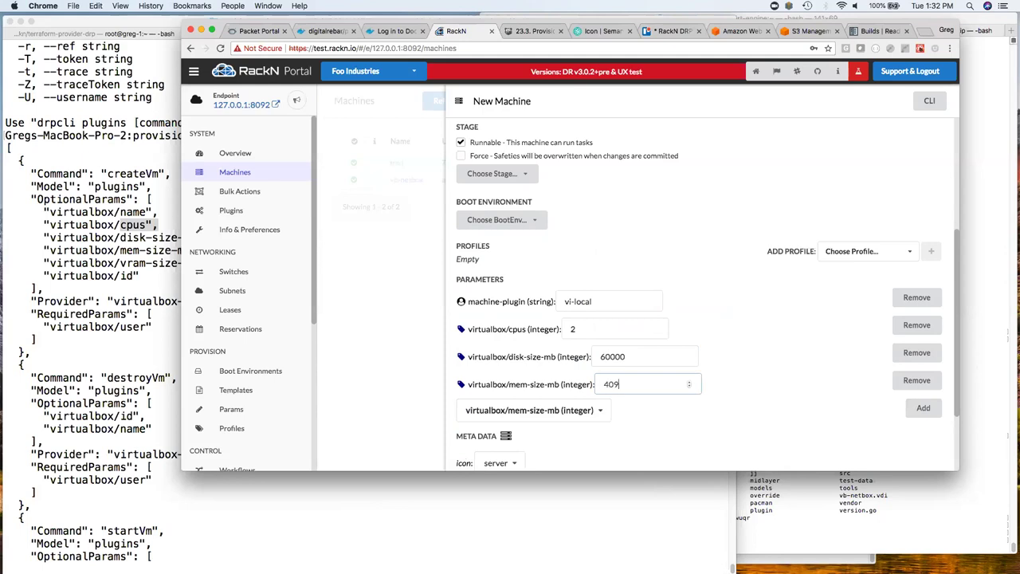
{"action": "left_click", "coordinate": [687, 420]}
{"action": "scroll", "coordinate": [538, 427], "scroll_direction": "down", "scroll_amount": 3}
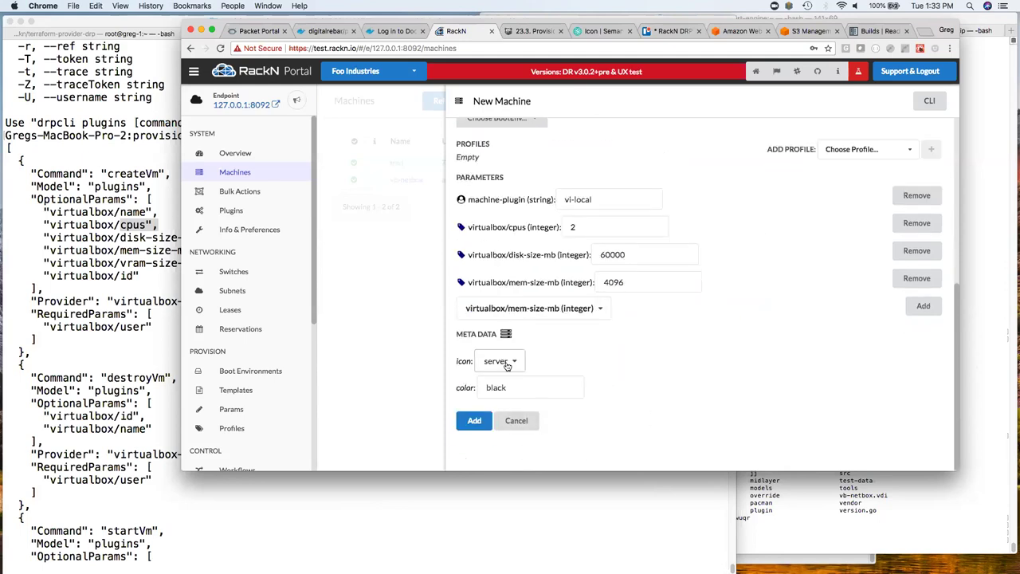
- Set the new machine's icon to spy and its color to green, and add the machine
{"action": "left_click", "coordinate": [504, 361]}
{"action": "left_click", "coordinate": [499, 410]}
{"action": "left_click", "coordinate": [533, 387]}
{"action": "type", "text": "green"}
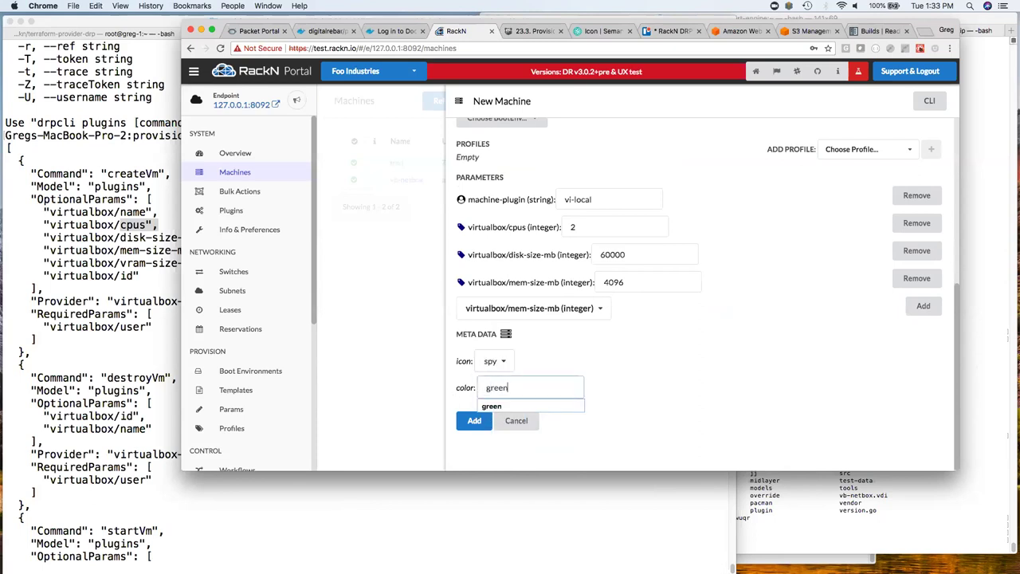
{"action": "left_click", "coordinate": [735, 349]}
{"action": "left_click", "coordinate": [479, 420]}
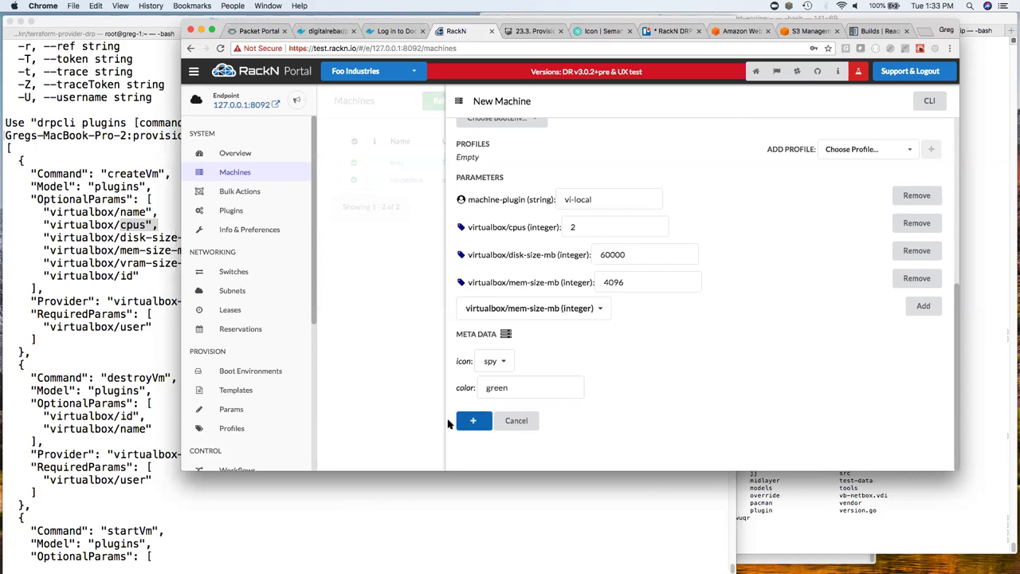
- Check the end of the terminal output, return to the RackN Portal and refresh the machines list
{"action": "left_click", "coordinate": [148, 429]}
{"action": "scroll", "coordinate": [227, 396], "scroll_direction": "down", "scroll_amount": 15}
{"action": "key", "text": "super+Tab"}
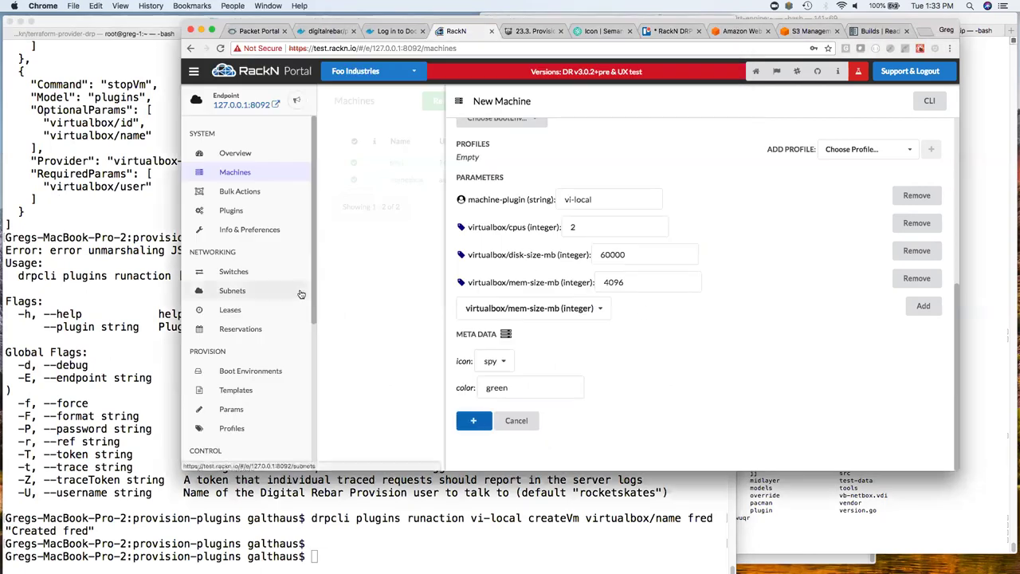
{"action": "left_click", "coordinate": [433, 74]}
{"action": "left_click", "coordinate": [448, 101]}
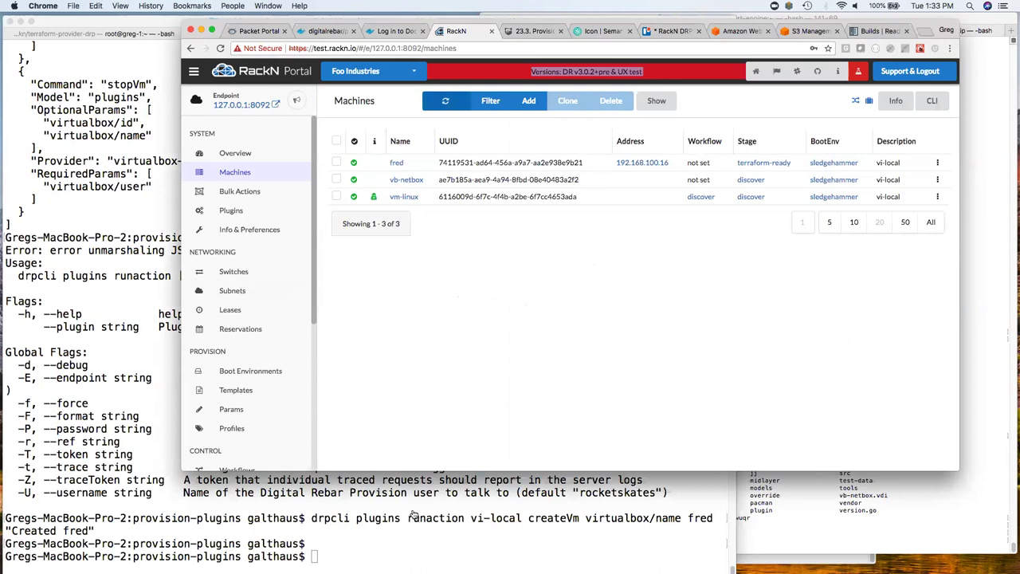
- Switch to VirtualBox Manager and examine the details of the fred and vm-linux VMs
{"action": "key", "text": "super+Tab"}
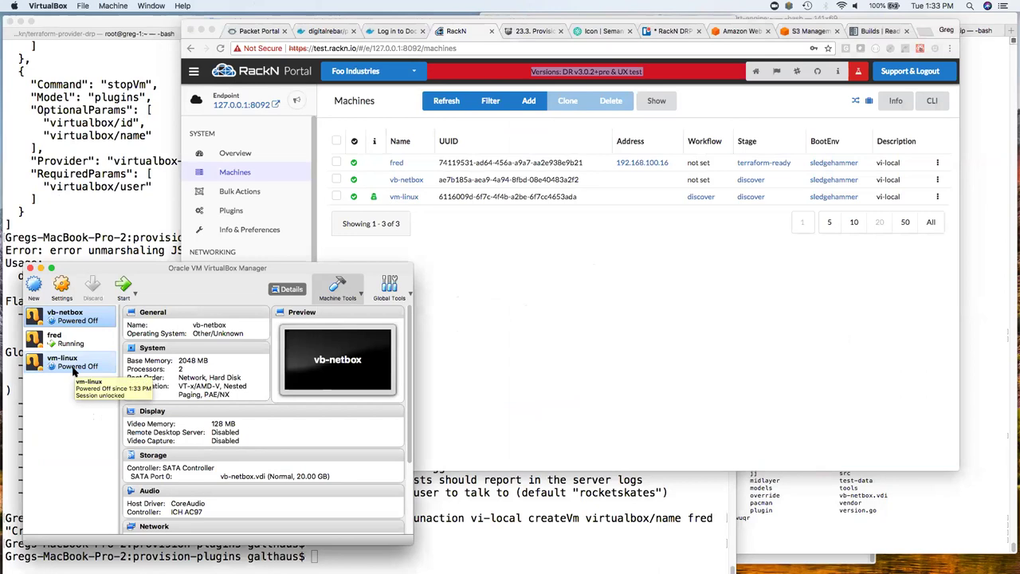
{"action": "left_click", "coordinate": [94, 343]}
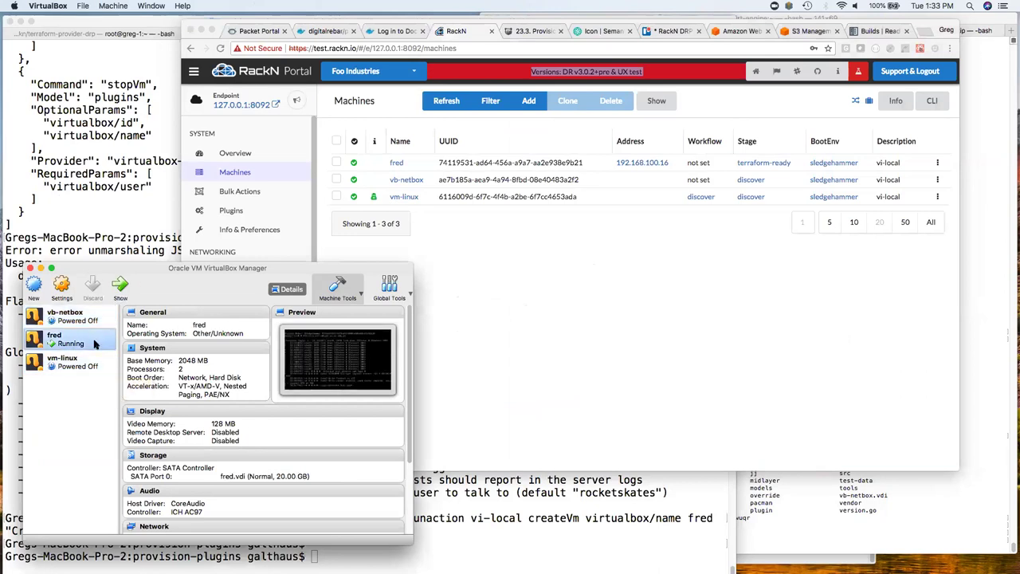
{"action": "left_click", "coordinate": [86, 365]}
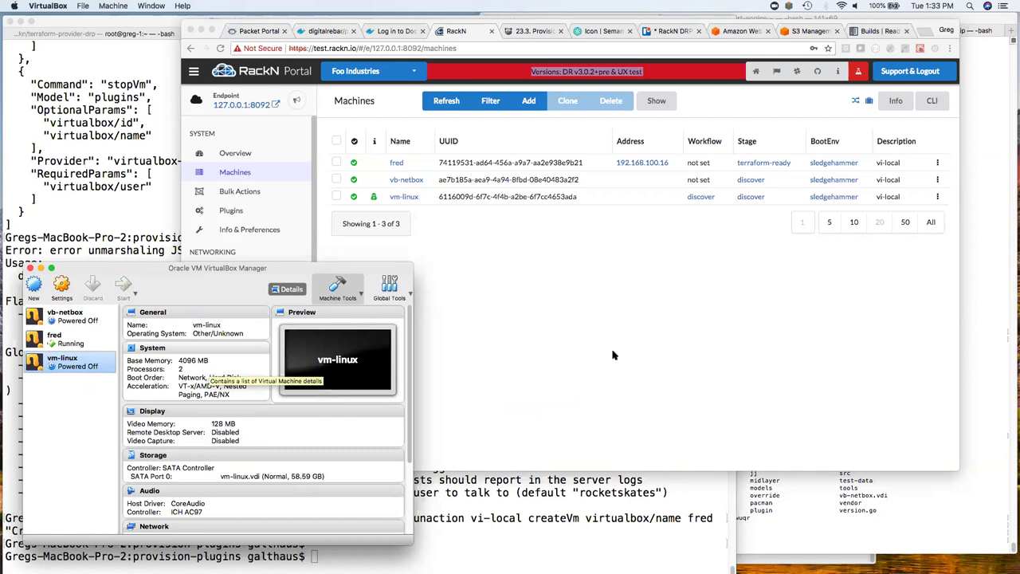
{"action": "left_click", "coordinate": [558, 356]}
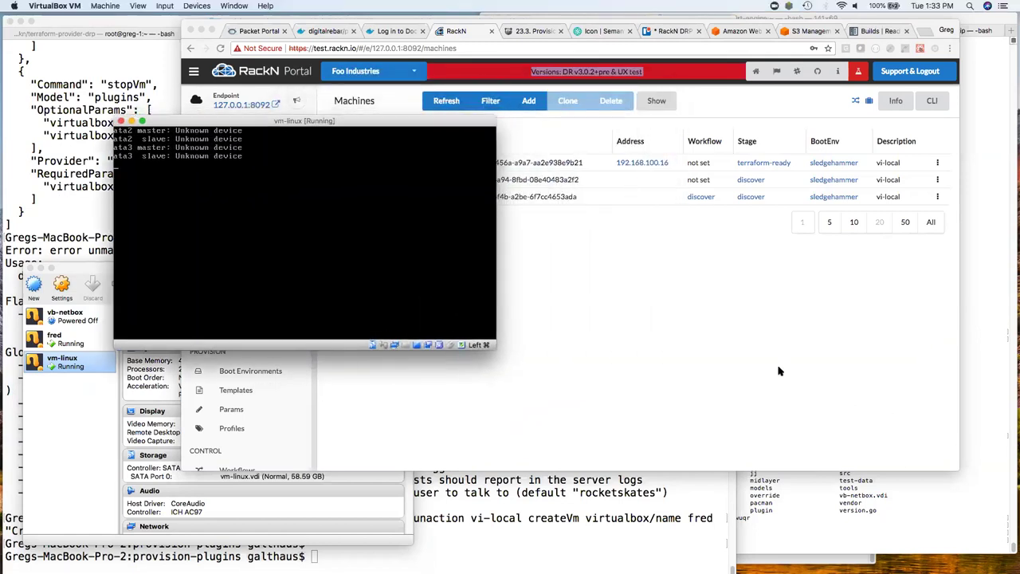
- Examine vm-linux's address and workflow in the RackN Portal, review its machine-plugin and virtualbox parameters, and close its details
{"action": "left_click", "coordinate": [728, 191]}
{"action": "double_click", "coordinate": [702, 196]}
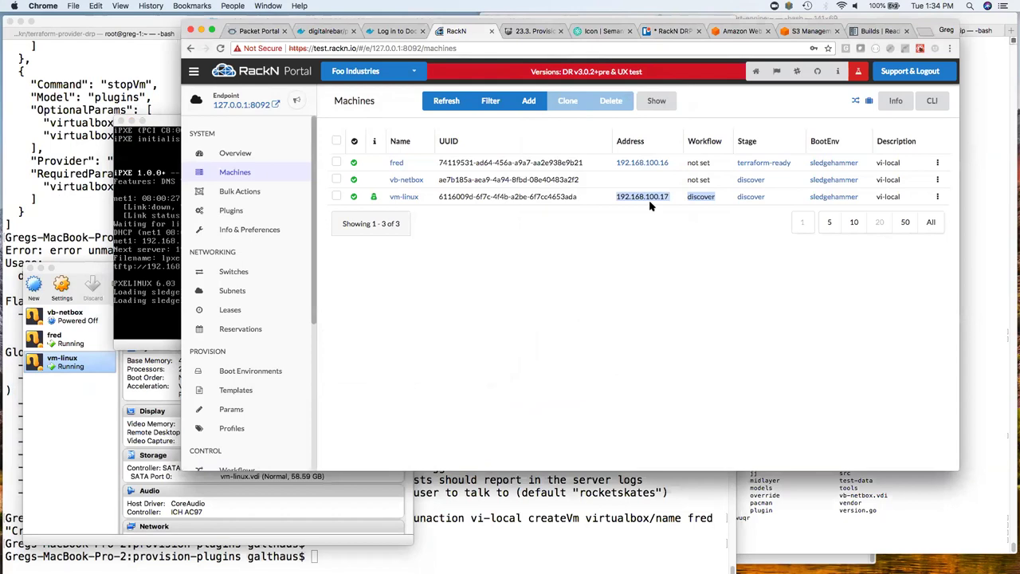
{"action": "left_click", "coordinate": [404, 197]}
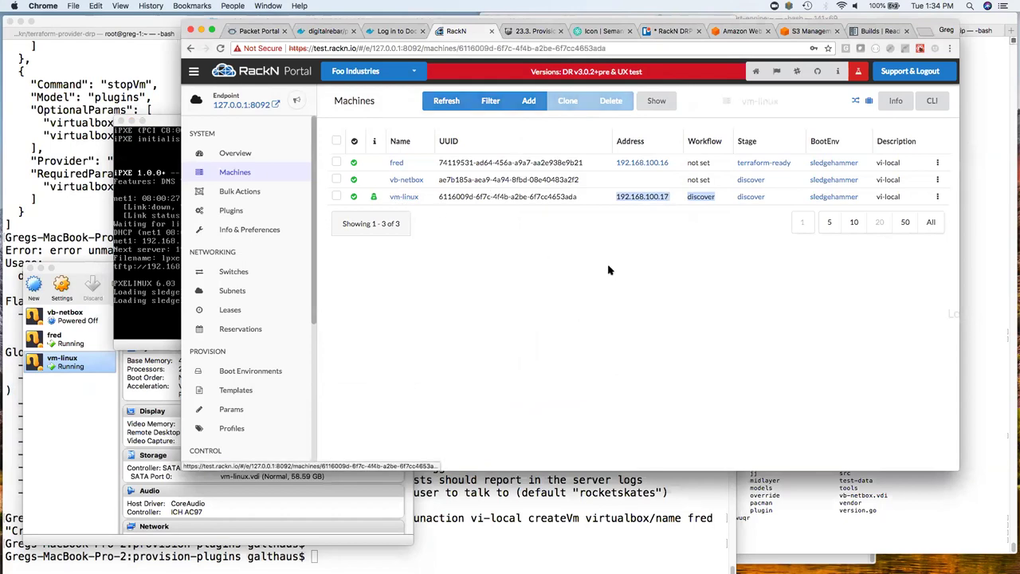
{"action": "scroll", "coordinate": [631, 325], "scroll_direction": "down", "scroll_amount": 5}
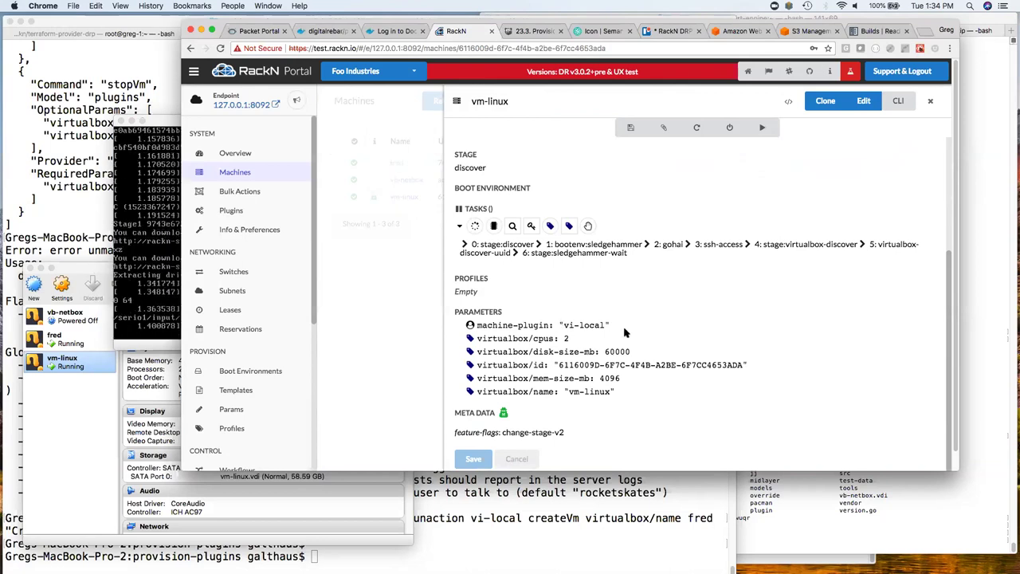
{"action": "left_click_drag", "start_coordinate": [558, 326], "coordinate": [625, 333]}
{"action": "left_click_drag", "start_coordinate": [563, 338], "coordinate": [653, 394]}
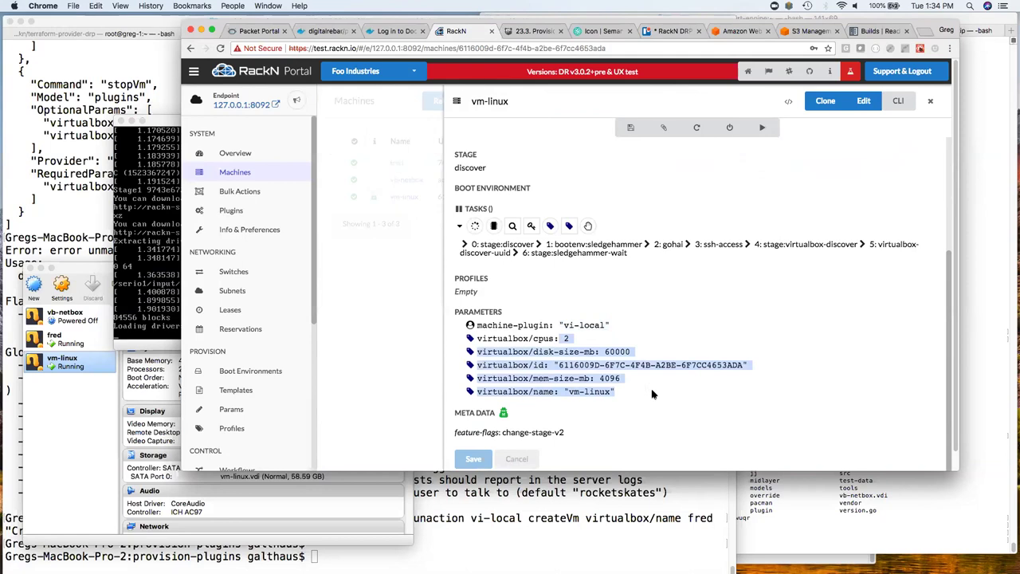
{"action": "left_click", "coordinate": [437, 372]}
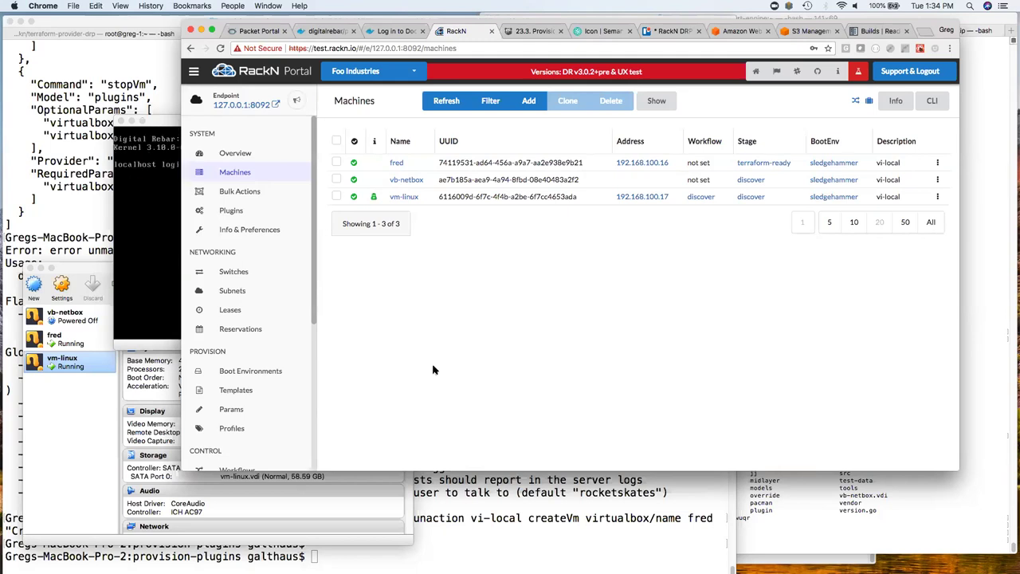
- Start a new plugin in the RackN Portal using the packet-ipmi provider
{"action": "left_click", "coordinate": [230, 210]}
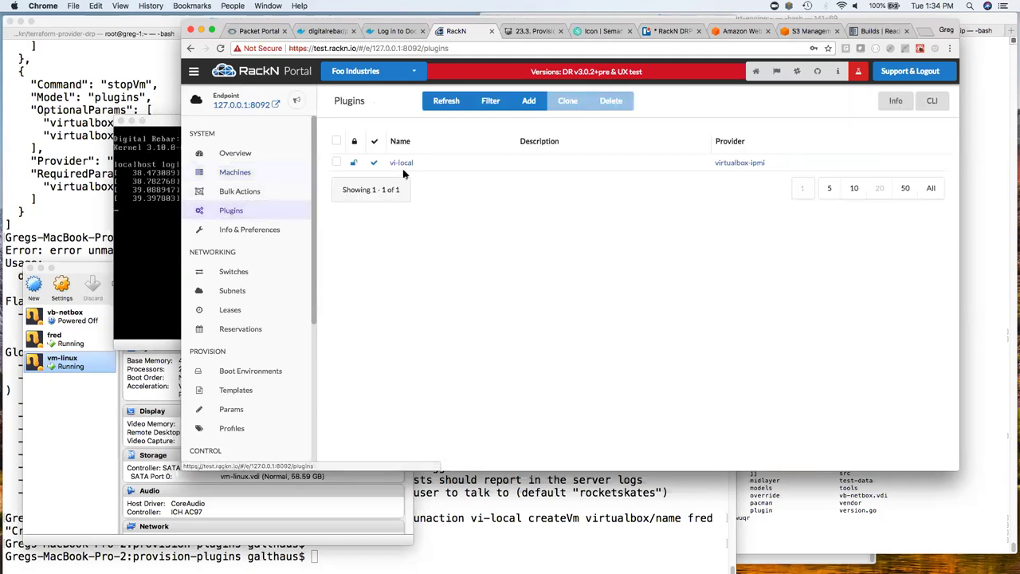
{"action": "left_click", "coordinate": [529, 100]}
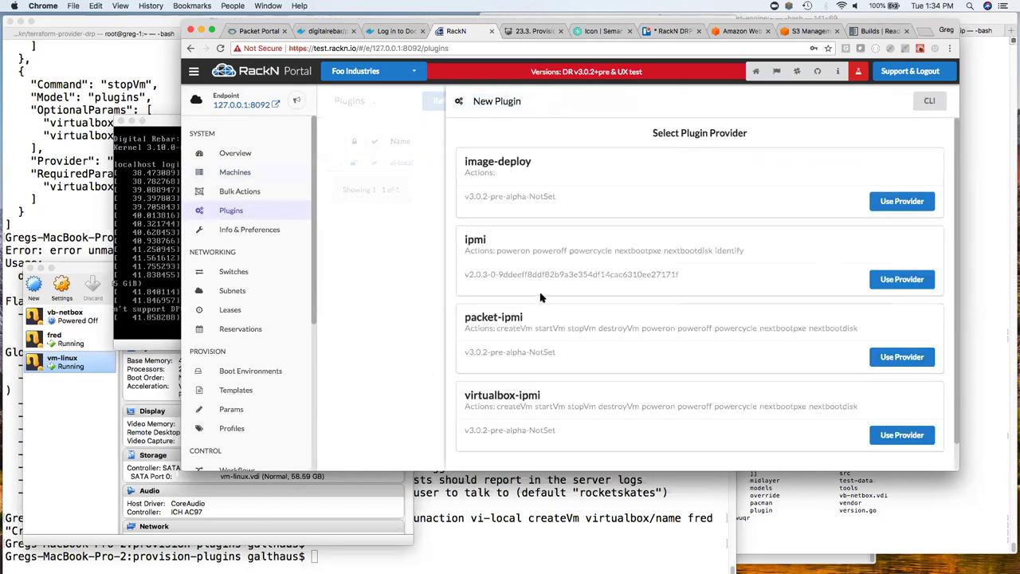
{"action": "left_click", "coordinate": [904, 355]}
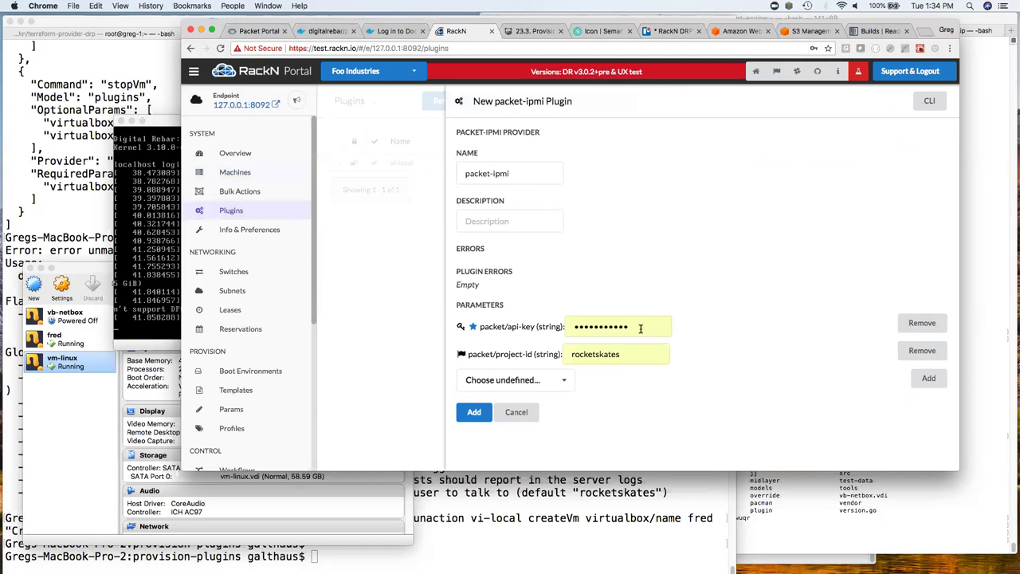
- Clear the prefilled packet/api-key value and remove the packet/project-id parameter from the new packet-ipmi plugin
{"action": "left_click_drag", "start_coordinate": [640, 329], "coordinate": [548, 321]}
{"action": "key", "text": "BackSpace"}
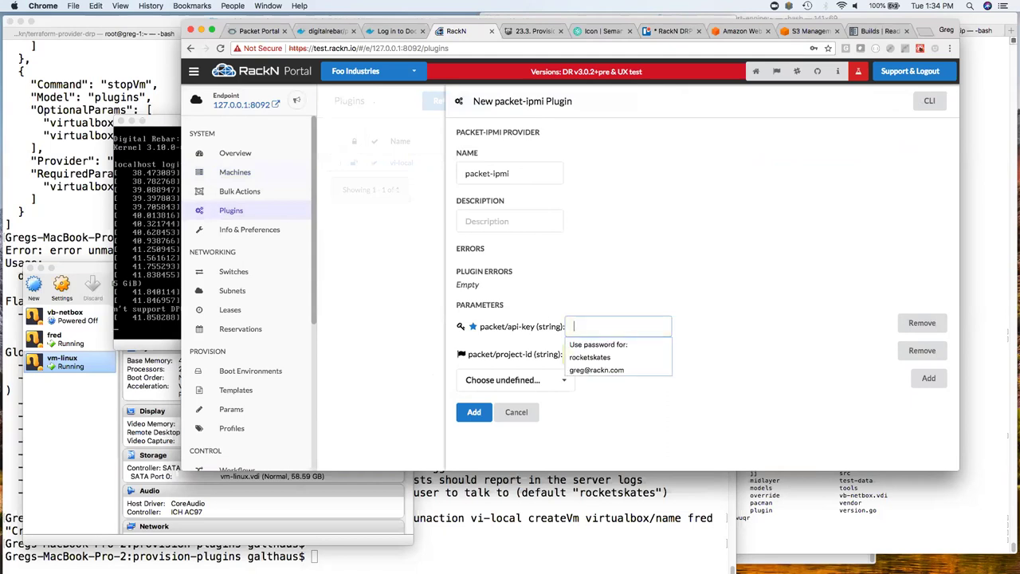
{"action": "left_click", "coordinate": [635, 356]}
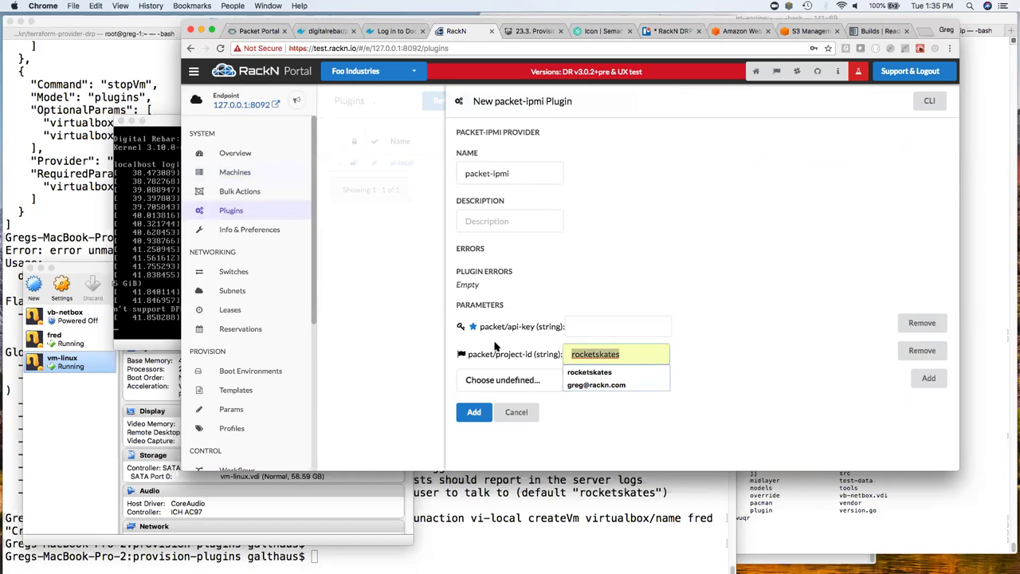
{"action": "key", "text": "BackSpace"}
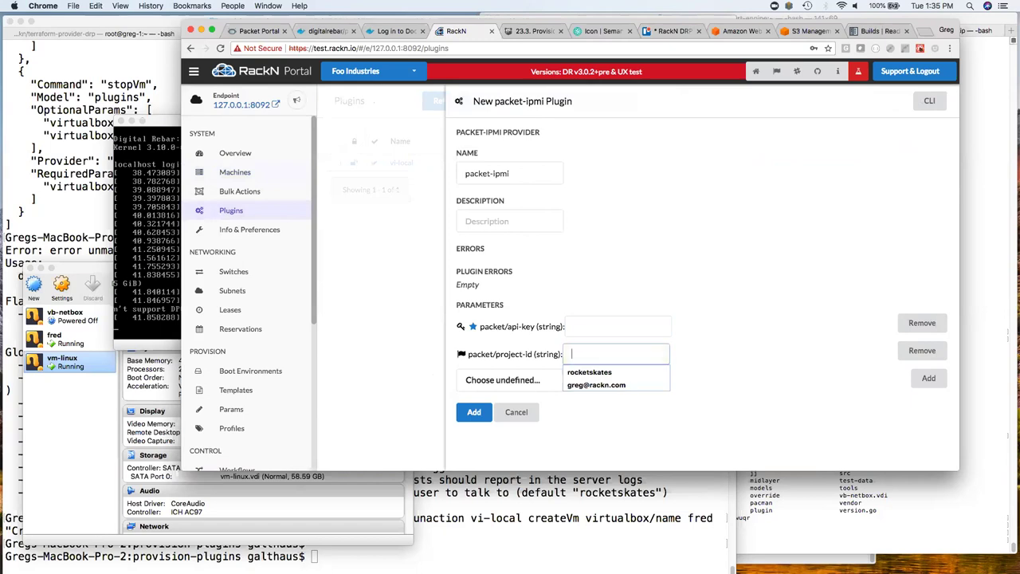
{"action": "left_click", "coordinate": [921, 352]}
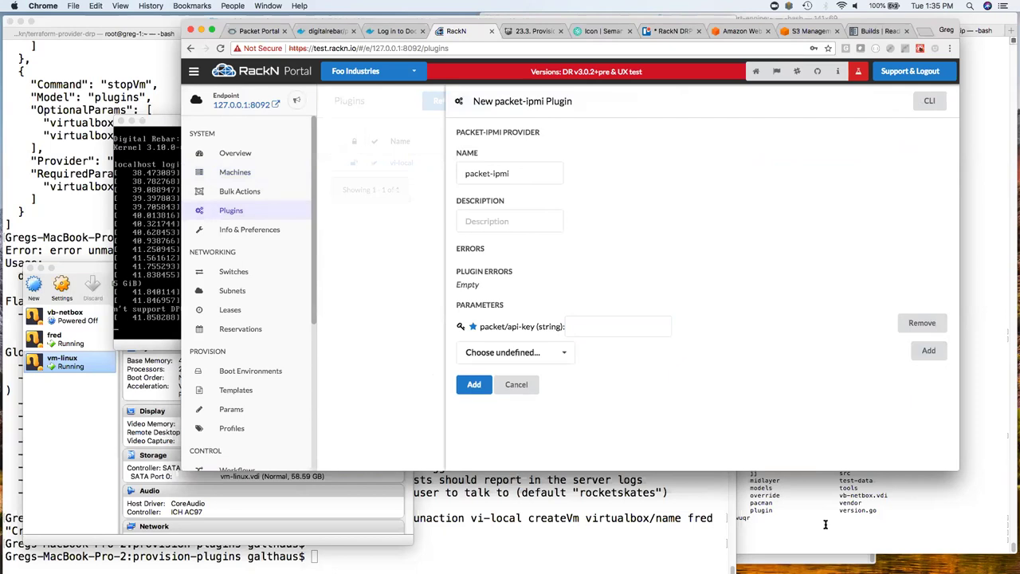
- Paste the API key from the terminal into packet/api-key, add the packet-ipmi plugin, and refresh the plugins list
{"action": "key", "text": "super+Tab"}
{"action": "type", "text": "ca"}
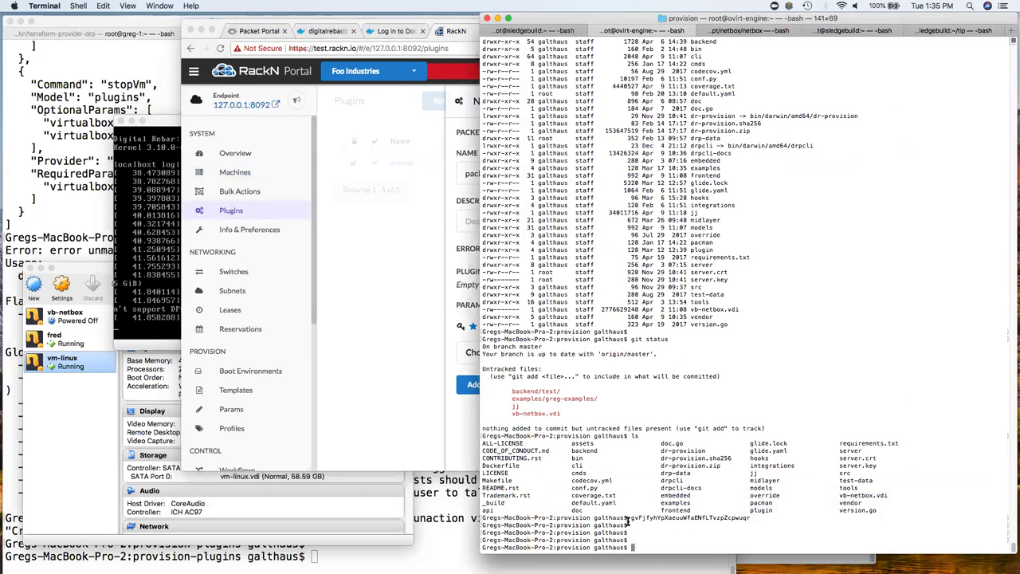
{"action": "left_click_drag", "start_coordinate": [630, 518], "coordinate": [754, 518]}
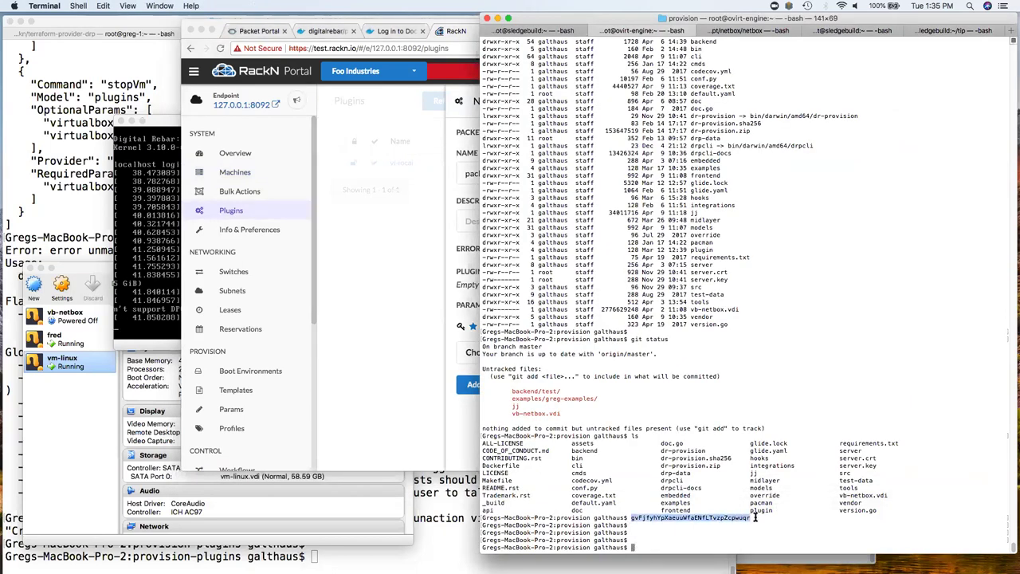
{"action": "left_click", "coordinate": [427, 398]}
{"action": "left_click", "coordinate": [582, 327]}
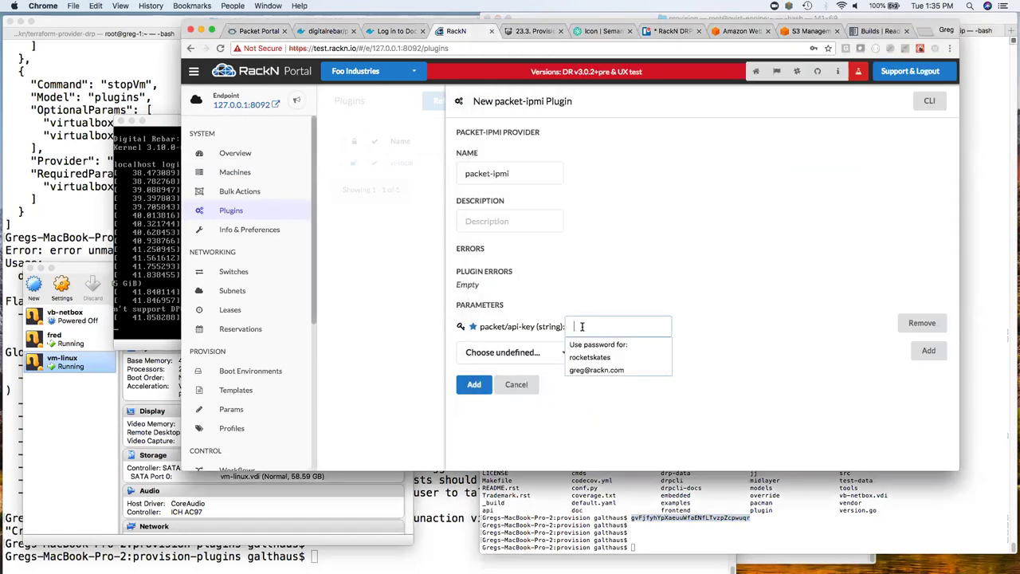
{"action": "key", "text": "super+v"}
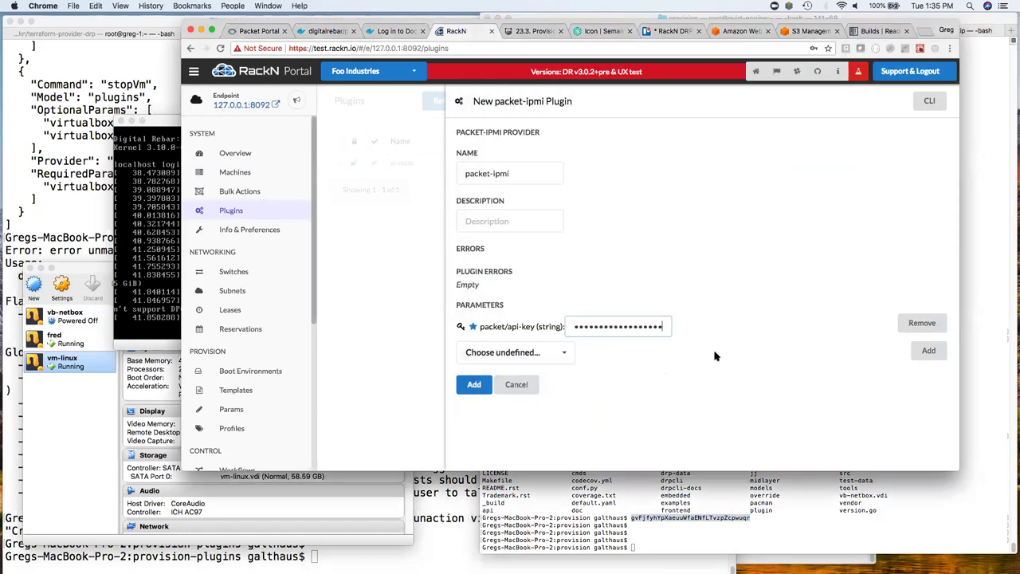
{"action": "left_click", "coordinate": [475, 386]}
{"action": "left_click", "coordinate": [430, 100]}
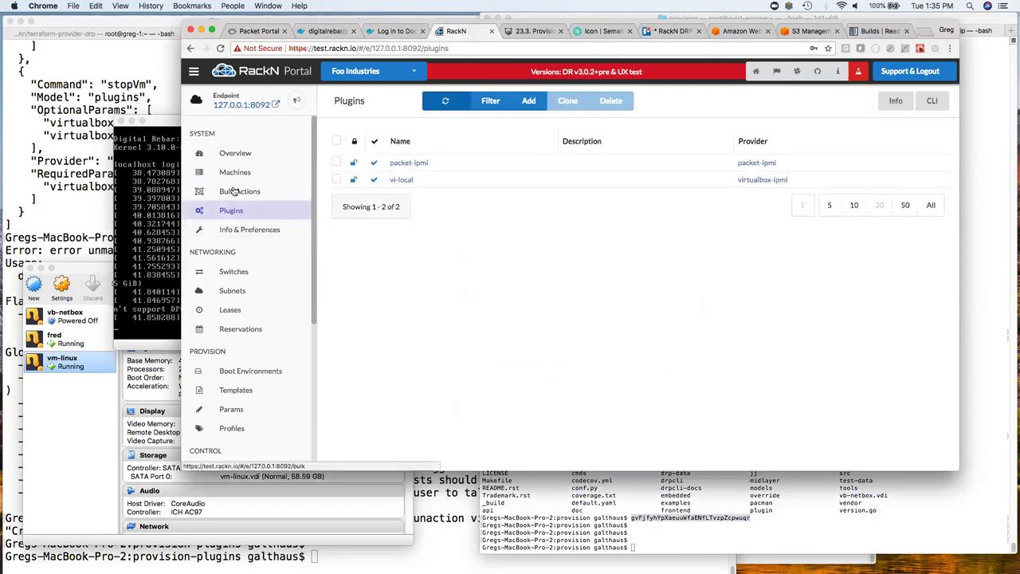
- Check the machines list, open and refresh the endpoint logs, and examine the packet-ipmi configuration entries
{"action": "left_click", "coordinate": [234, 172]}
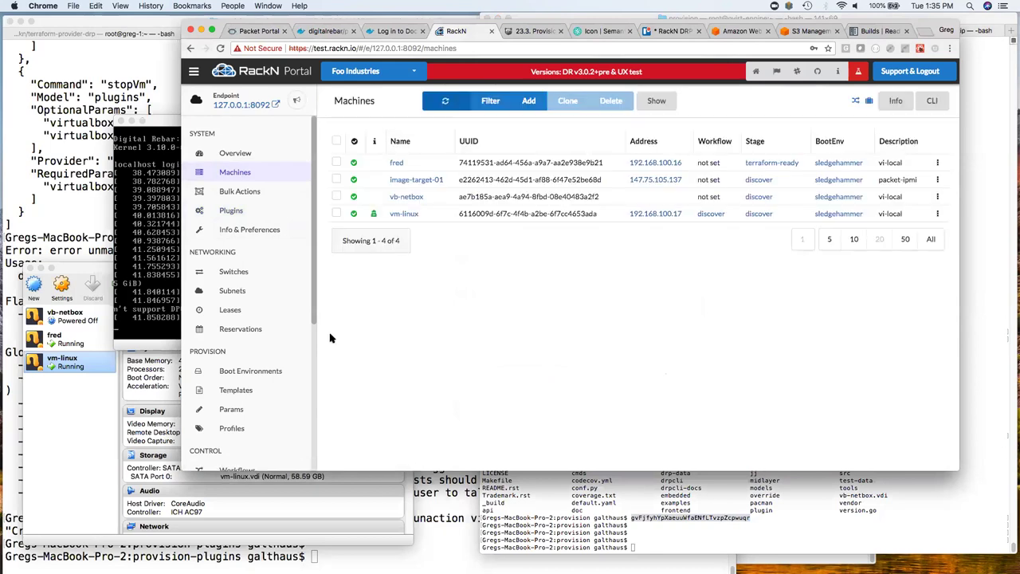
{"action": "scroll", "coordinate": [251, 391], "scroll_direction": "down", "scroll_amount": 5}
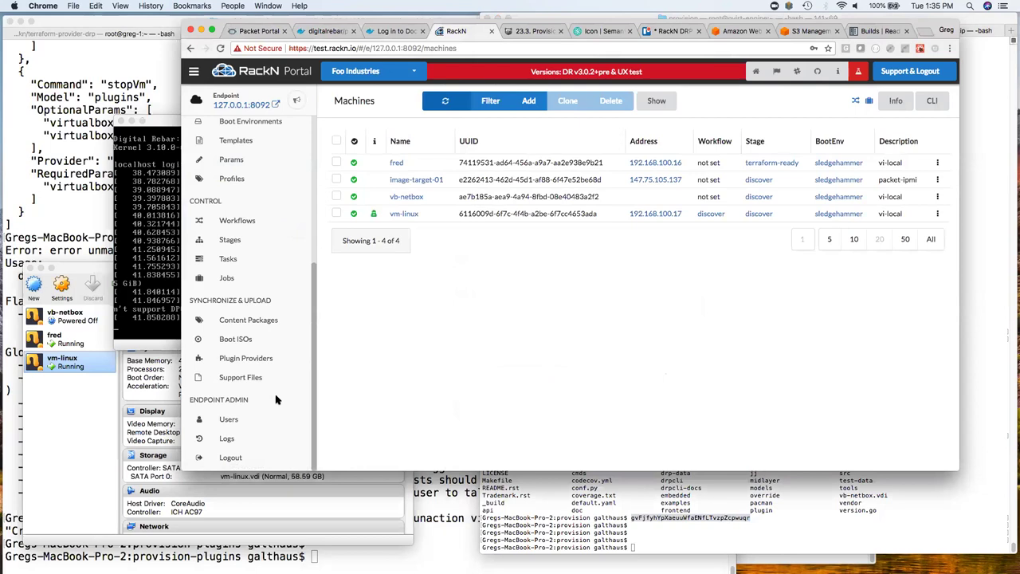
{"action": "left_click", "coordinate": [248, 359]}
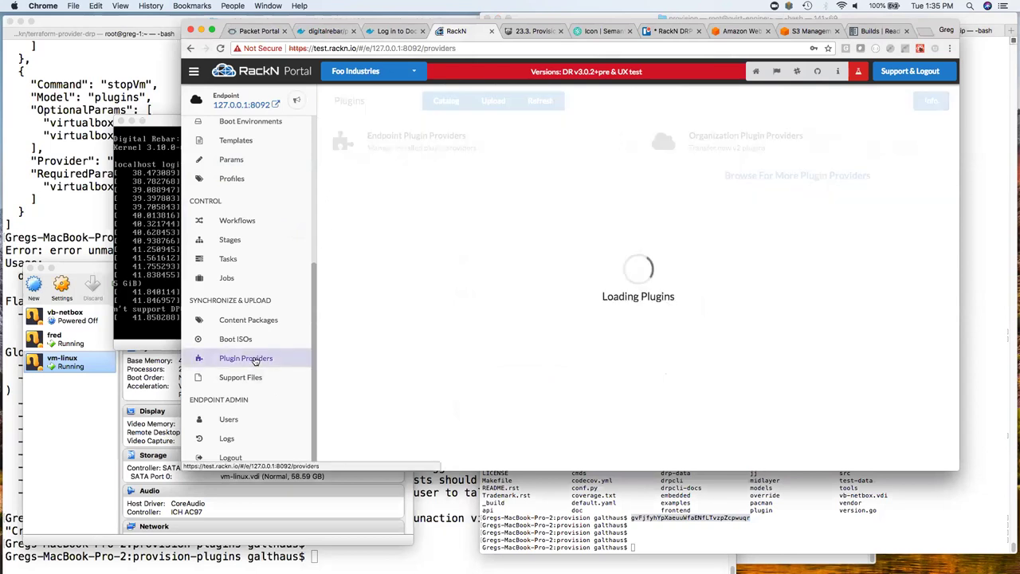
{"action": "left_click", "coordinate": [227, 439]}
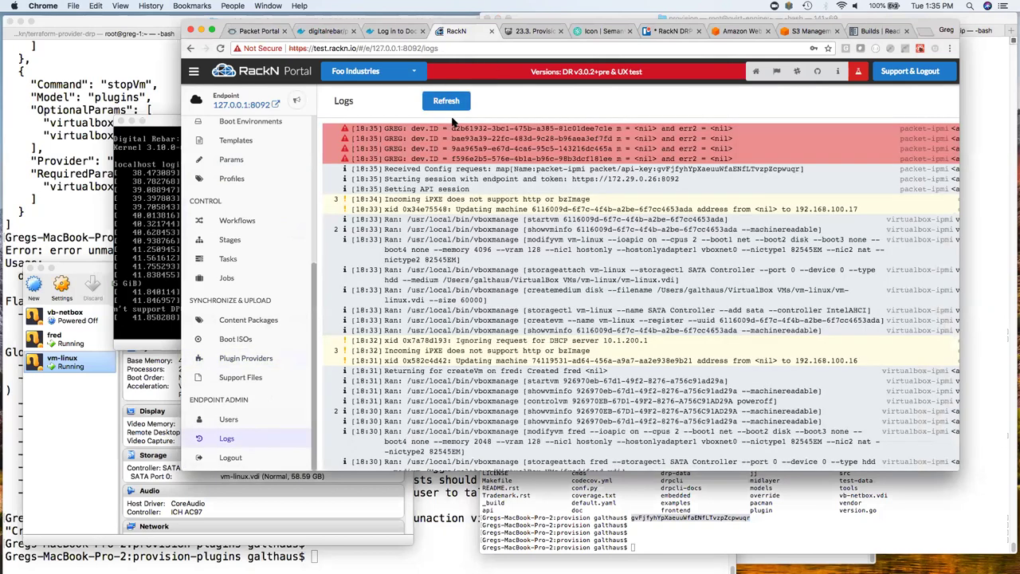
{"action": "left_click", "coordinate": [445, 106]}
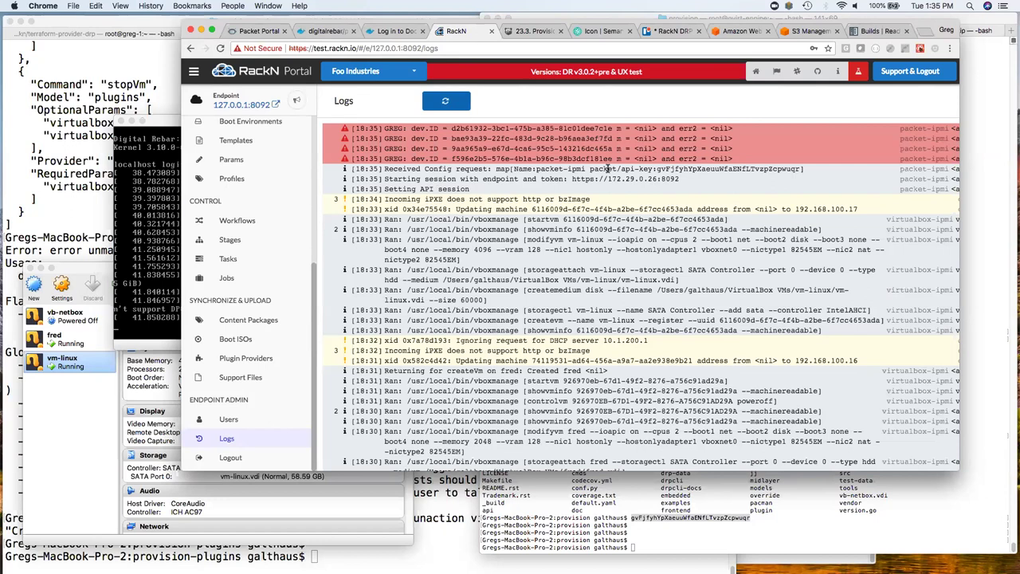
{"action": "left_click_drag", "start_coordinate": [591, 170], "coordinate": [621, 179]}
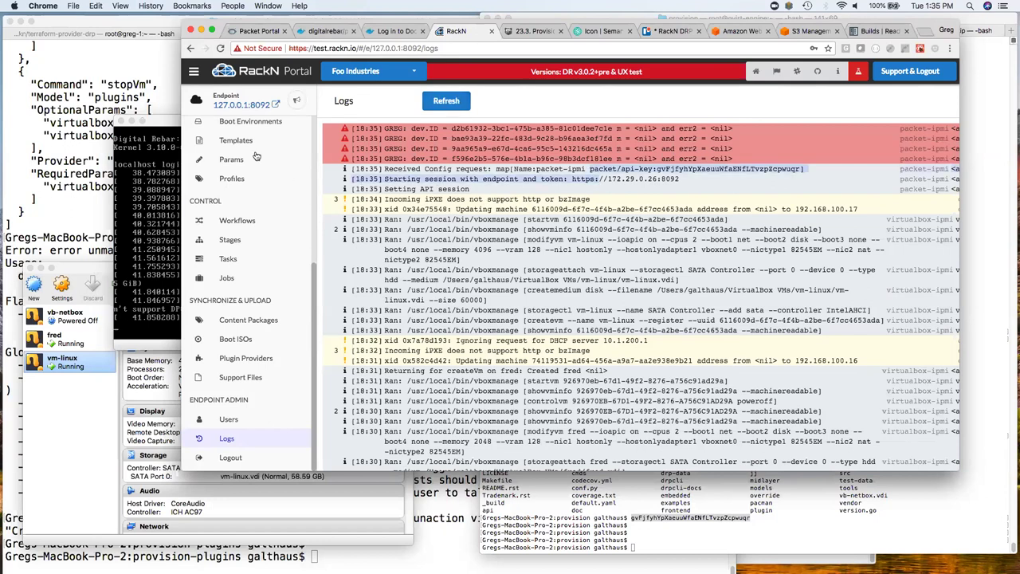
- View and refresh the machines under Bulk Actions, and return to the Machines list
{"action": "scroll", "coordinate": [282, 197], "scroll_direction": "up", "scroll_amount": 5}
{"action": "left_click", "coordinate": [252, 195]}
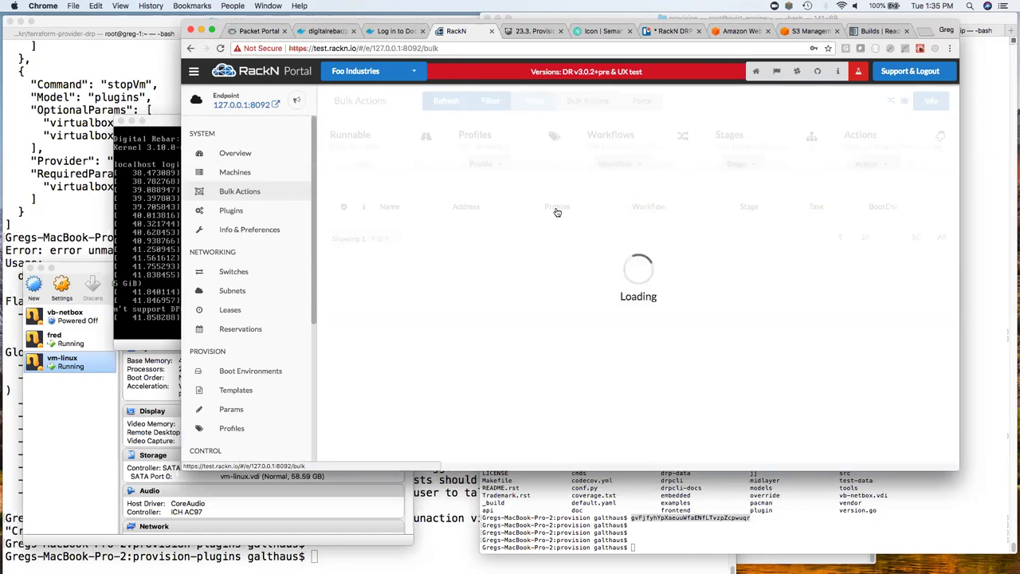
{"action": "left_click", "coordinate": [447, 101]}
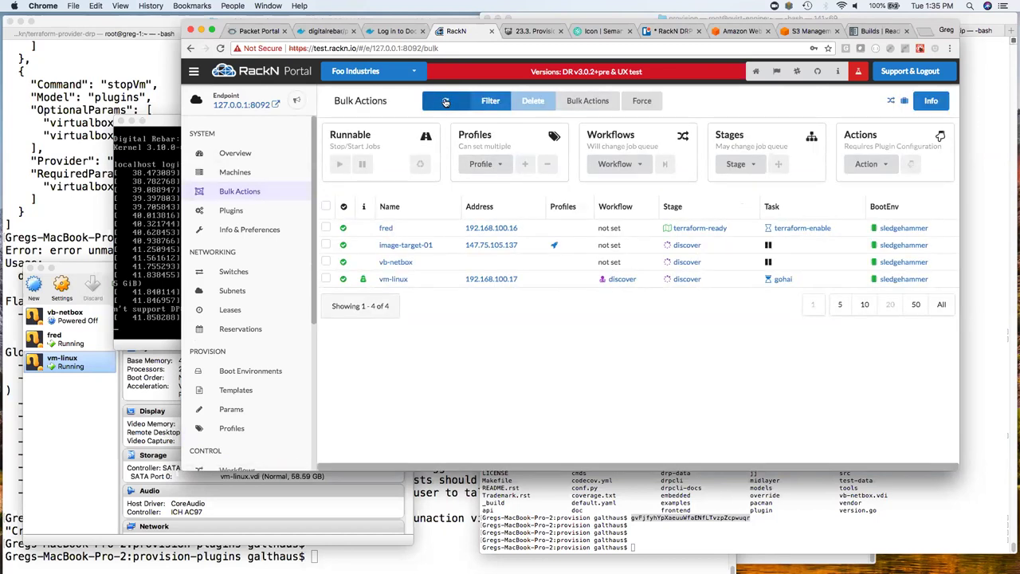
{"action": "left_click", "coordinate": [489, 246]}
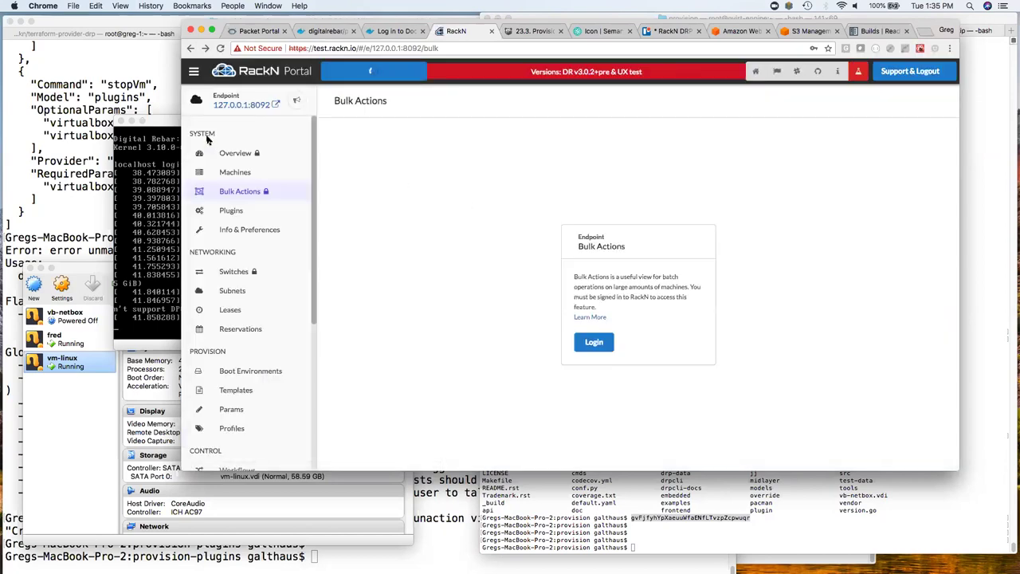
{"action": "left_click", "coordinate": [236, 174]}
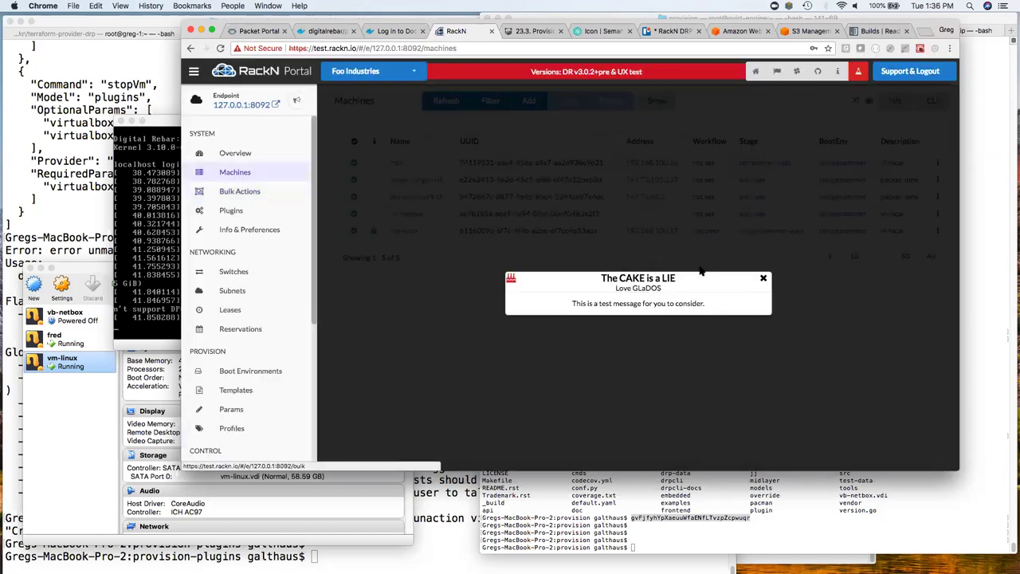
- Dismiss the test message, examine the image-target-01 machine's Packet parameters including packet/sos, and close its details
{"action": "left_click", "coordinate": [531, 260]}
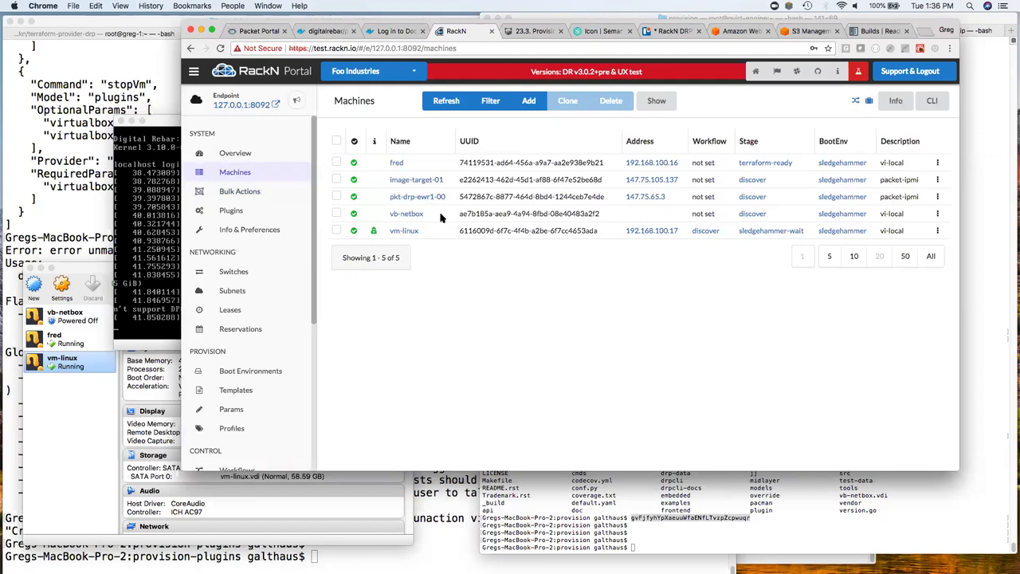
{"action": "left_click", "coordinate": [429, 182]}
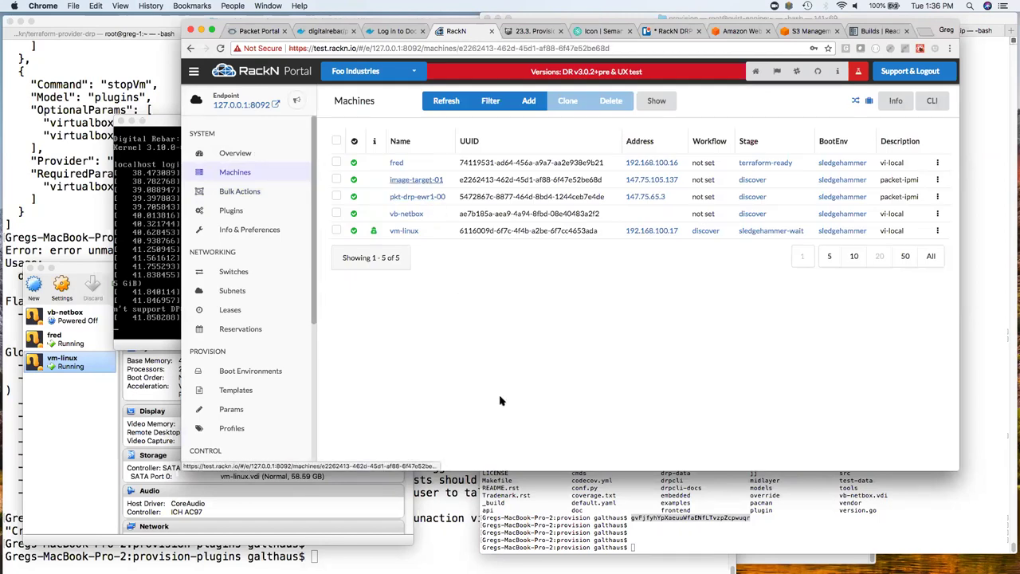
{"action": "scroll", "coordinate": [687, 339], "scroll_direction": "down", "scroll_amount": 5}
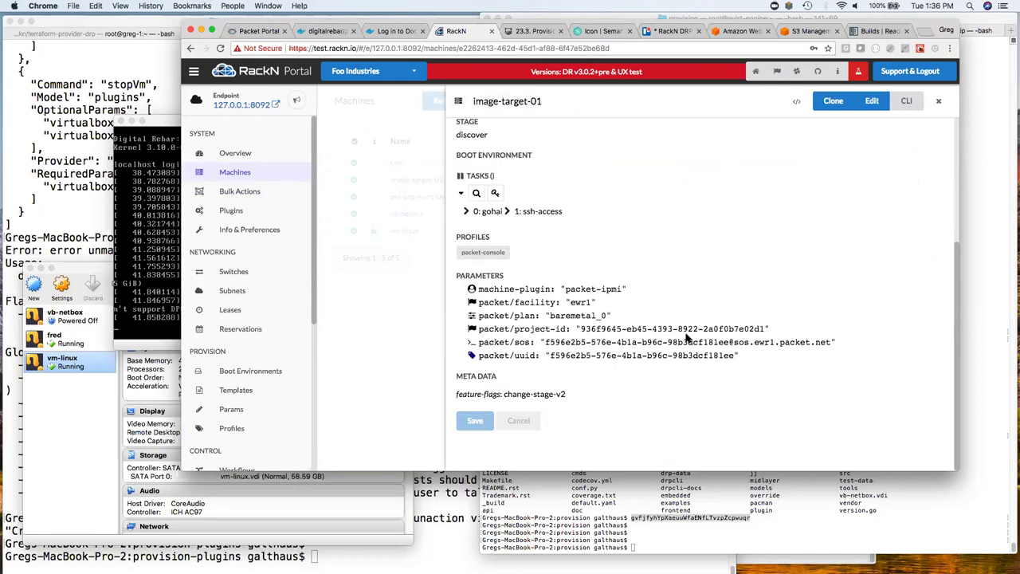
{"action": "left_click_drag", "start_coordinate": [566, 302], "coordinate": [777, 330]}
{"action": "left_click_drag", "start_coordinate": [479, 342], "coordinate": [810, 345]}
{"action": "triple_click", "coordinate": [810, 343]}
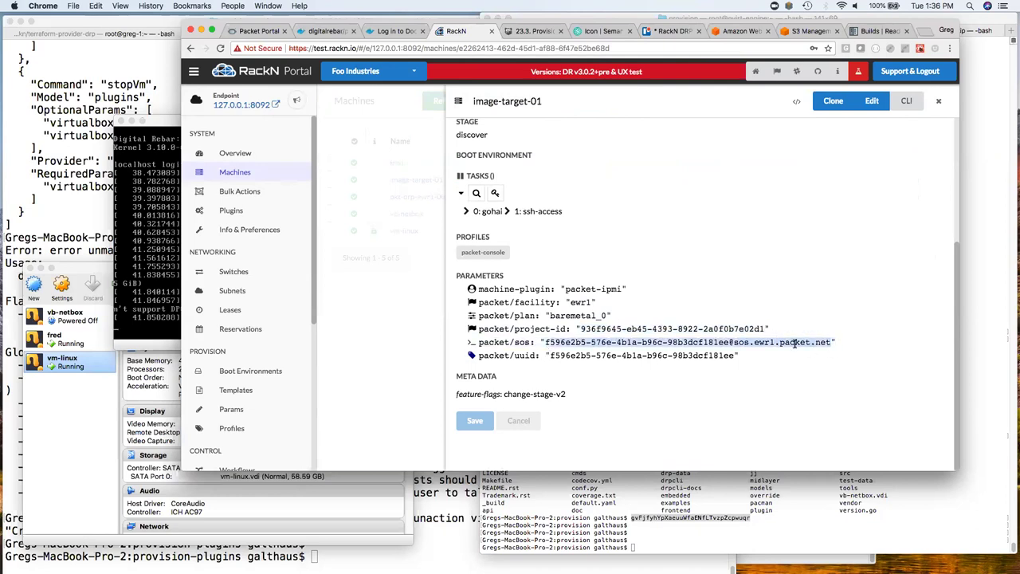
{"action": "left_click", "coordinate": [381, 290]}
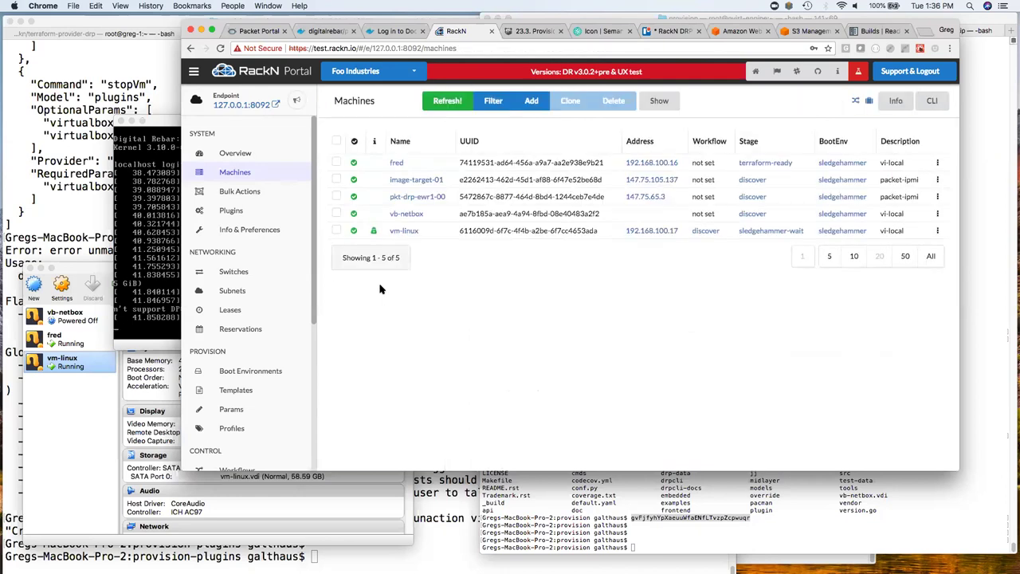
- Refresh the machines list and delete the vm-linux machine, confirming its removal
{"action": "left_click", "coordinate": [448, 100]}
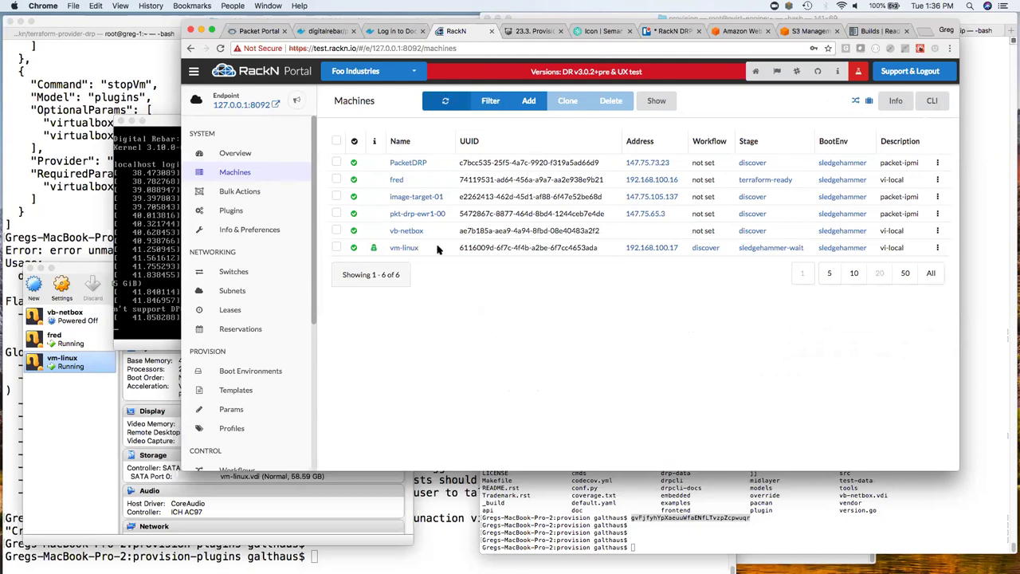
{"action": "left_click", "coordinate": [336, 247]}
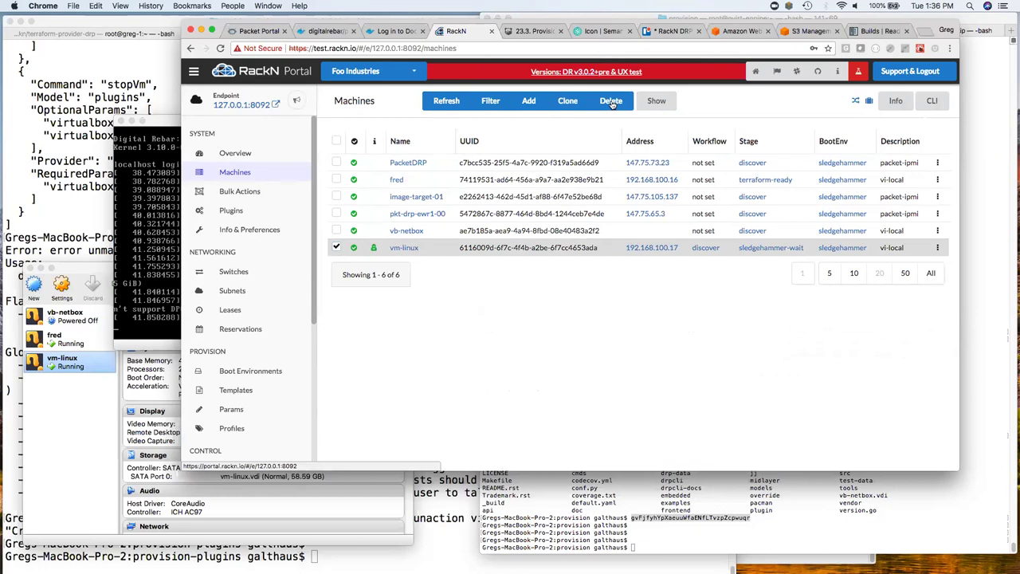
{"action": "left_click", "coordinate": [611, 101]}
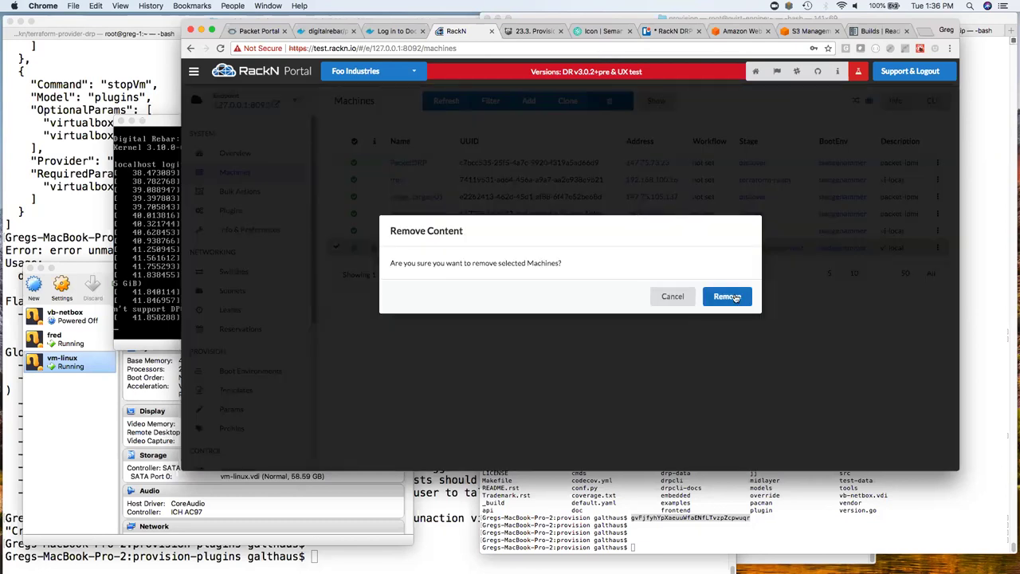
{"action": "left_click", "coordinate": [727, 297]}
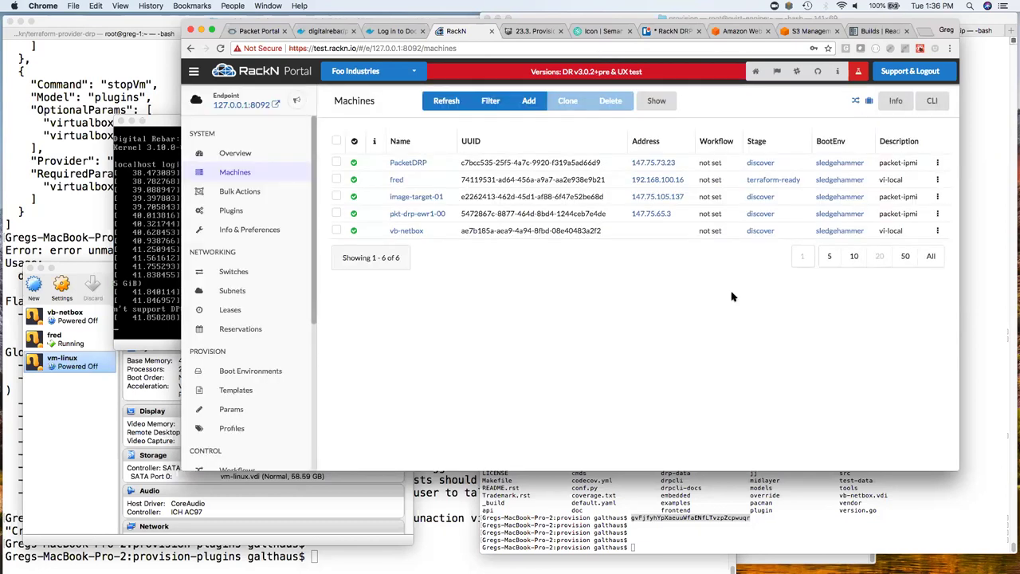
- Switch to VirtualBox Manager to check its VM list, and return to the RackN Portal to refresh the machines list
{"action": "left_click", "coordinate": [43, 420]}
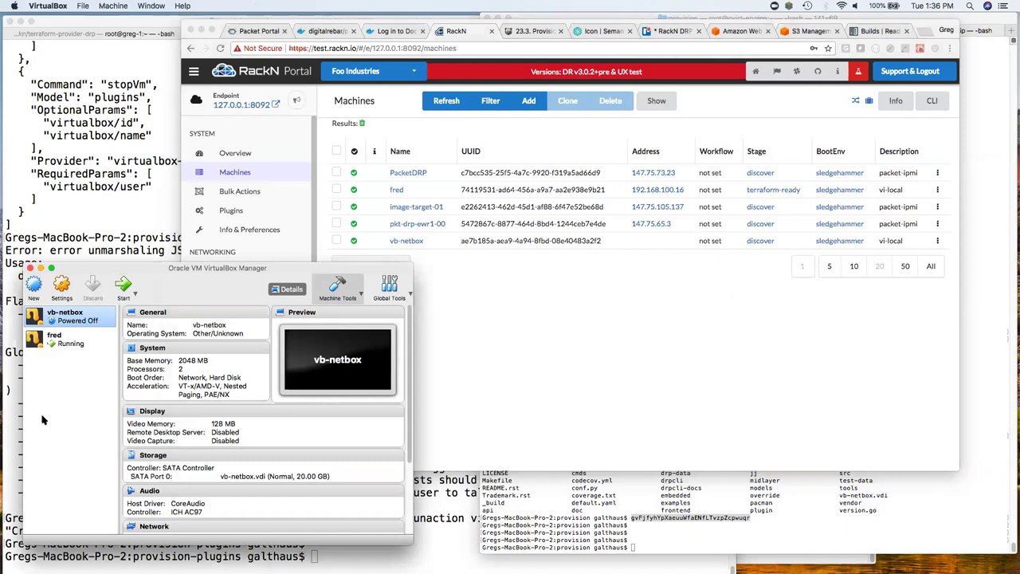
{"action": "left_click", "coordinate": [440, 104]}
{"action": "left_click", "coordinate": [445, 104]}
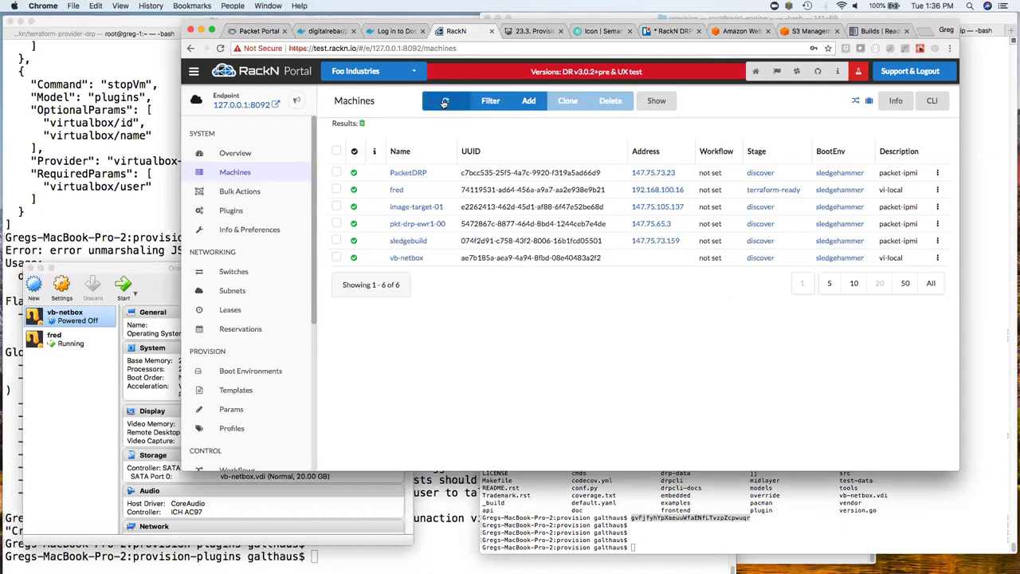
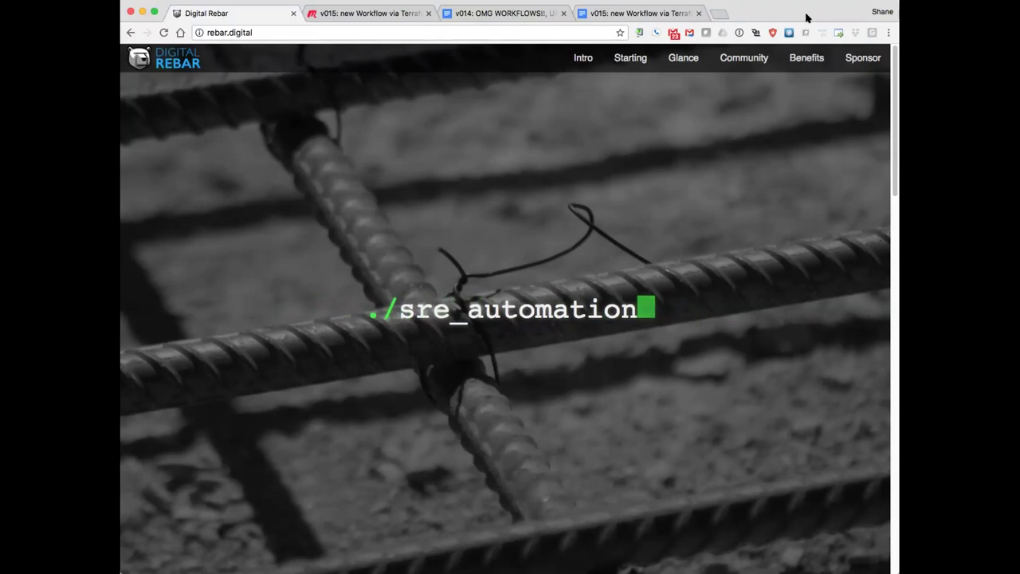
- Open a new browser tab
{"action": "left_click", "coordinate": [647, 11]}
{"action": "key", "text": "ctrl+t"}
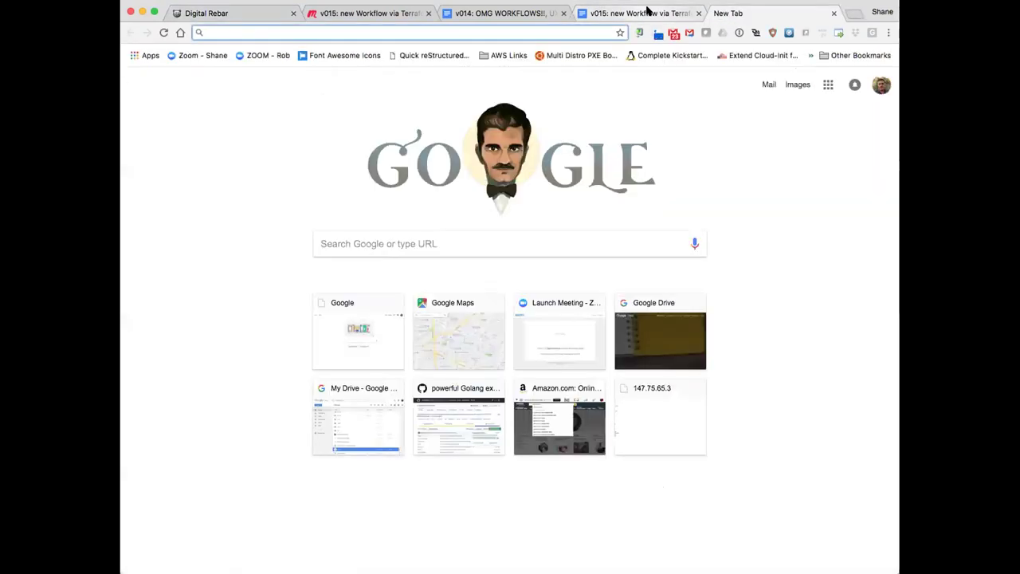
{"action": "type", "text": "147"}
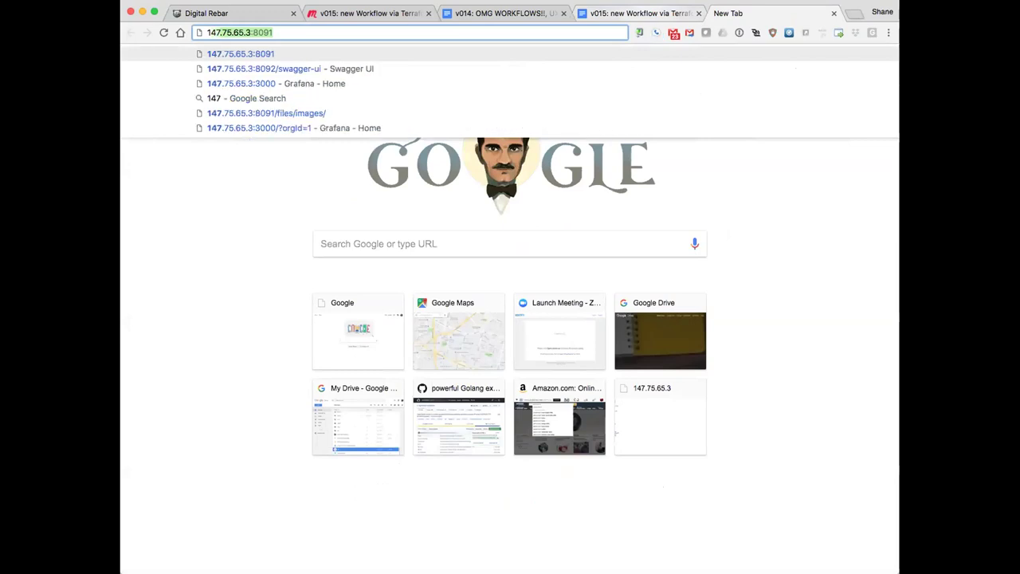
{"action": "key", "text": "BackSpace"}
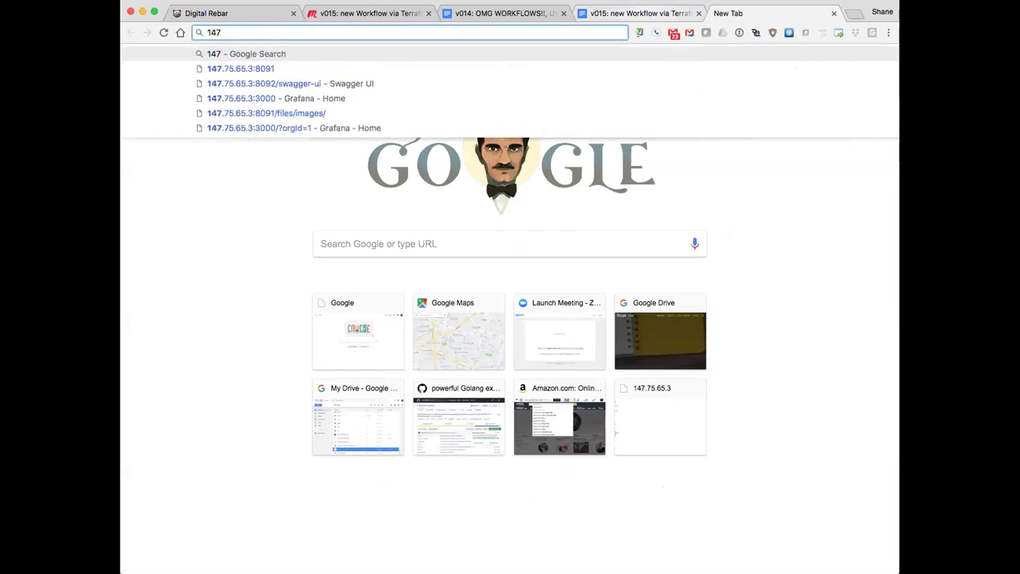
{"action": "key", "text": "BackSpace"}
{"action": "key", "text": "BackSpace"}
{"action": "key", "text": "BackSpace"}
- Load the RackN Portal from rackn.github.io/provision-ux for the endpoint 147.75.65.3:8092
{"action": "type", "text": "rackn."}
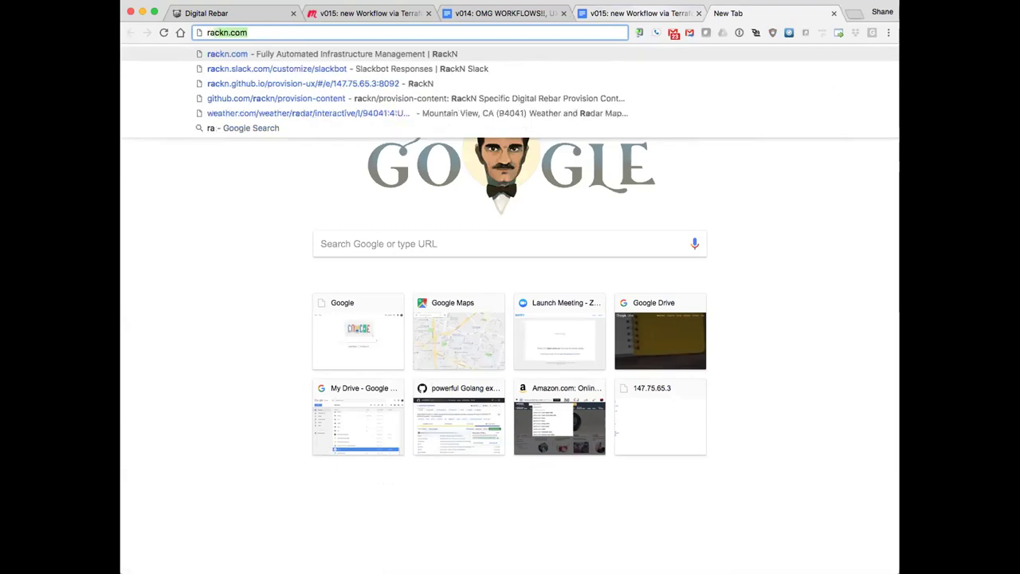
{"action": "type", "text": "gi"}
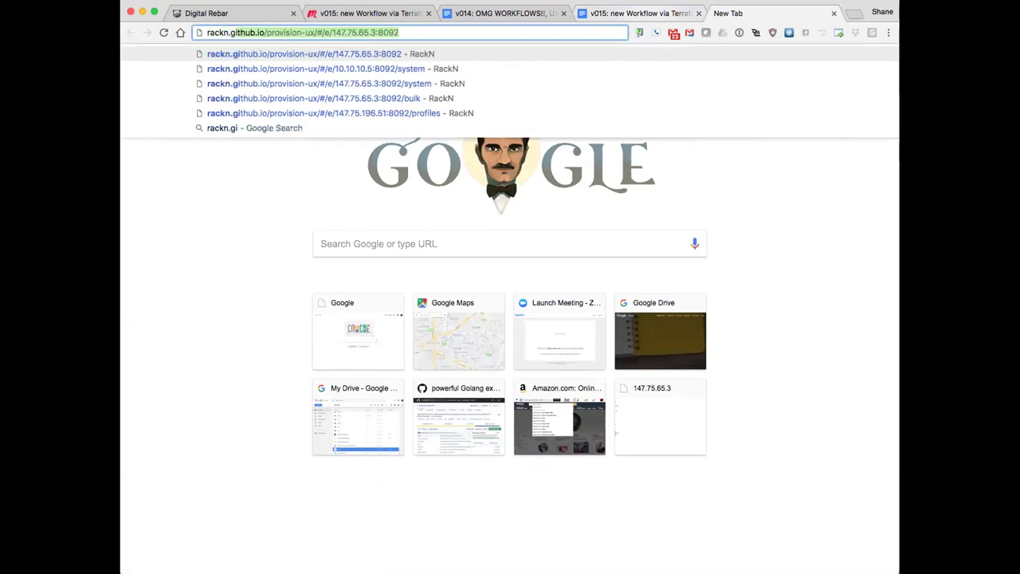
{"action": "key", "text": "Return"}
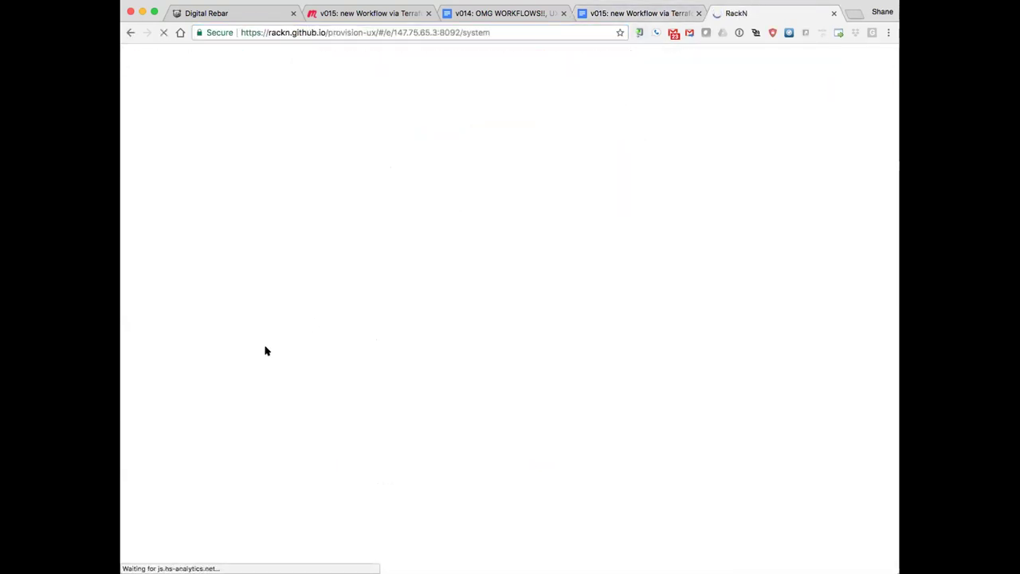
{"action": "left_click", "coordinate": [529, 376]}
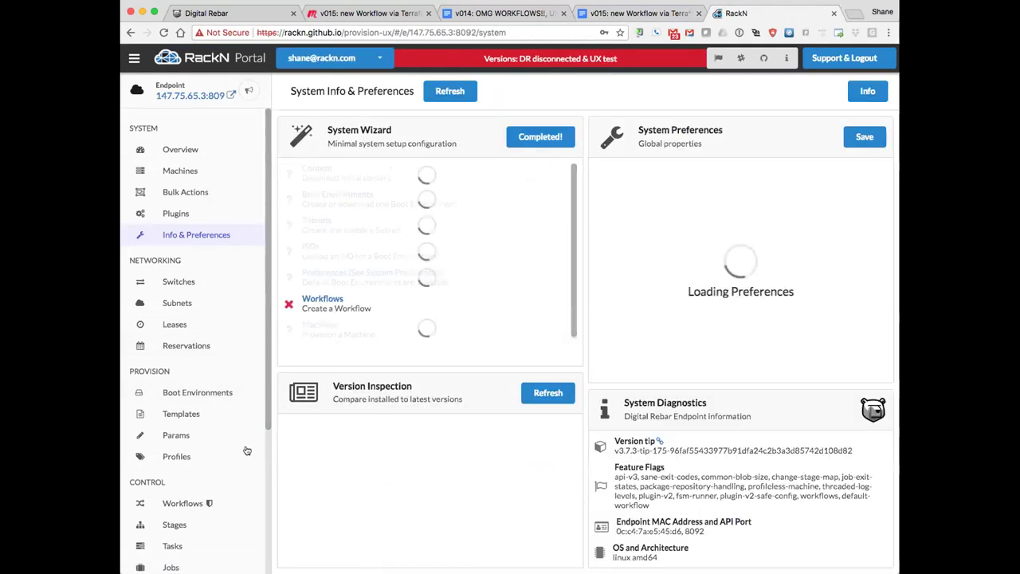
- Go to Workflows and view the Change/Stage Map for the global profile
{"action": "left_click", "coordinate": [192, 503]}
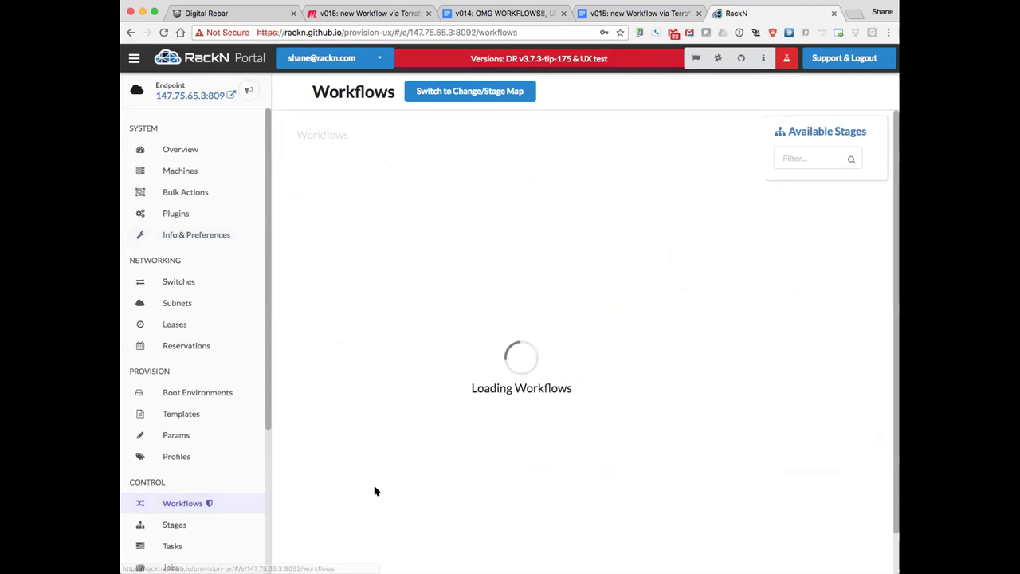
{"action": "left_click", "coordinate": [476, 96]}
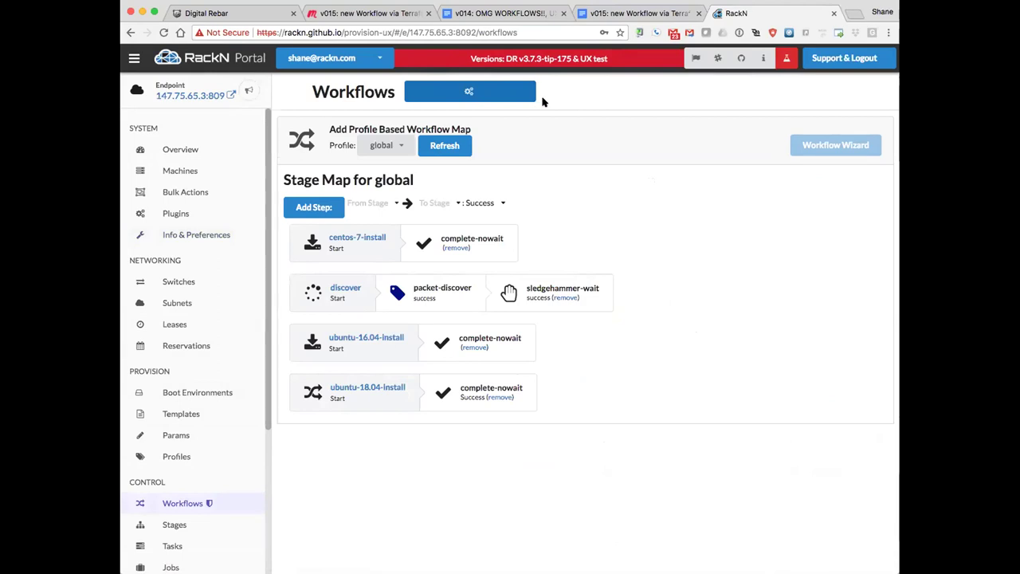
{"action": "left_click", "coordinate": [423, 139]}
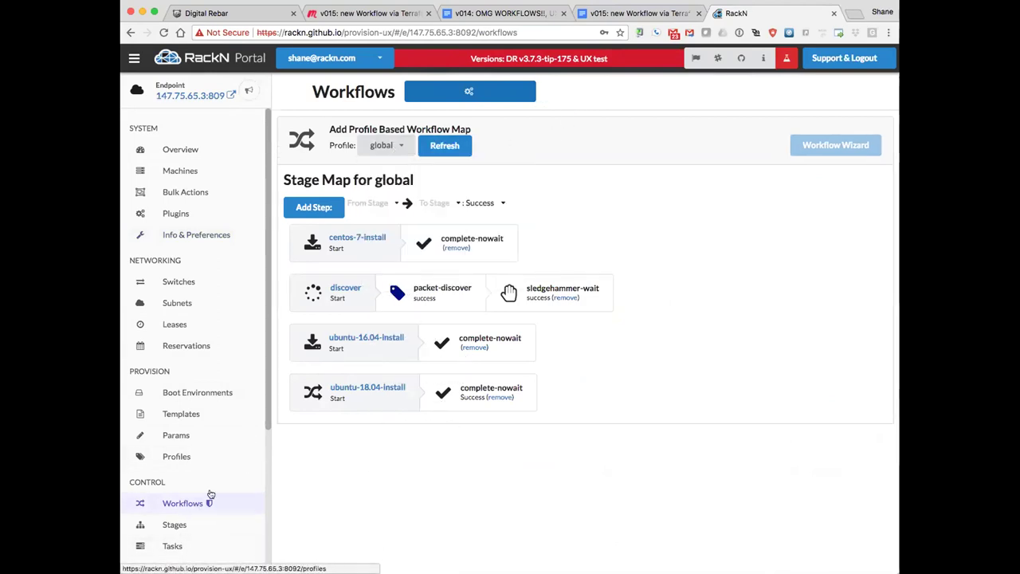
- Bring back the workflow list by visiting Stages and returning to Workflows
{"action": "left_click", "coordinate": [178, 502]}
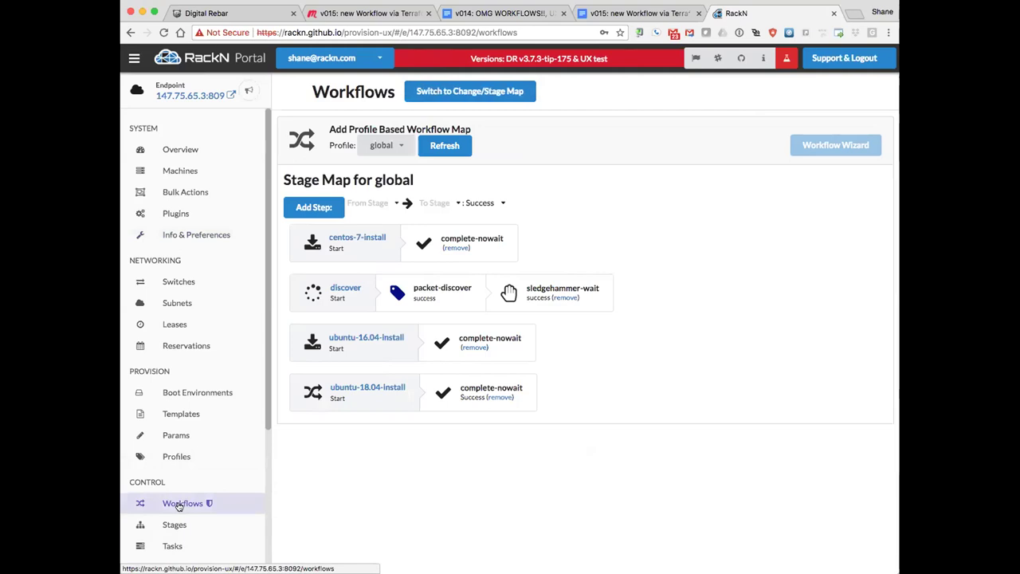
{"action": "left_click", "coordinate": [172, 523]}
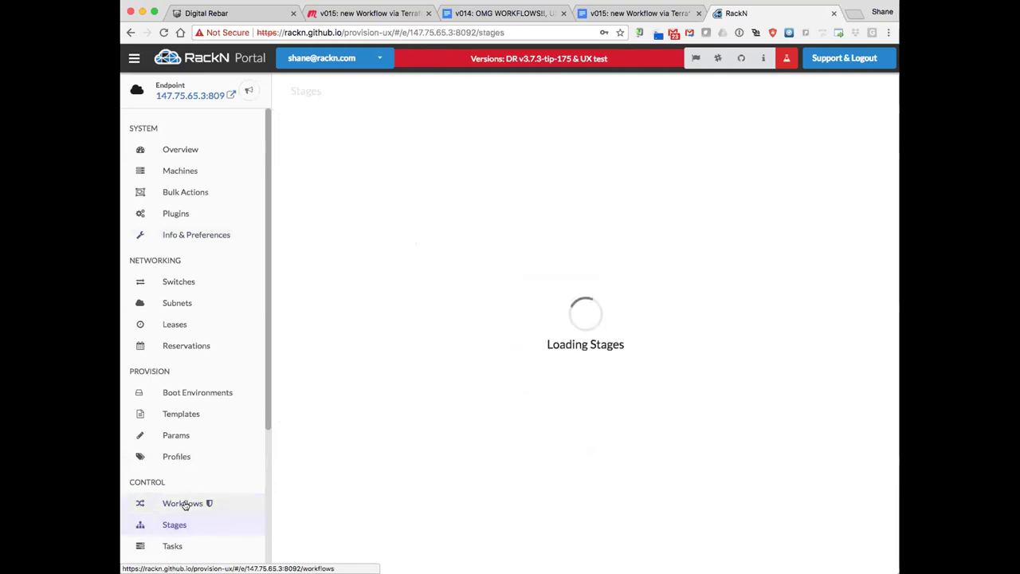
{"action": "left_click", "coordinate": [182, 505]}
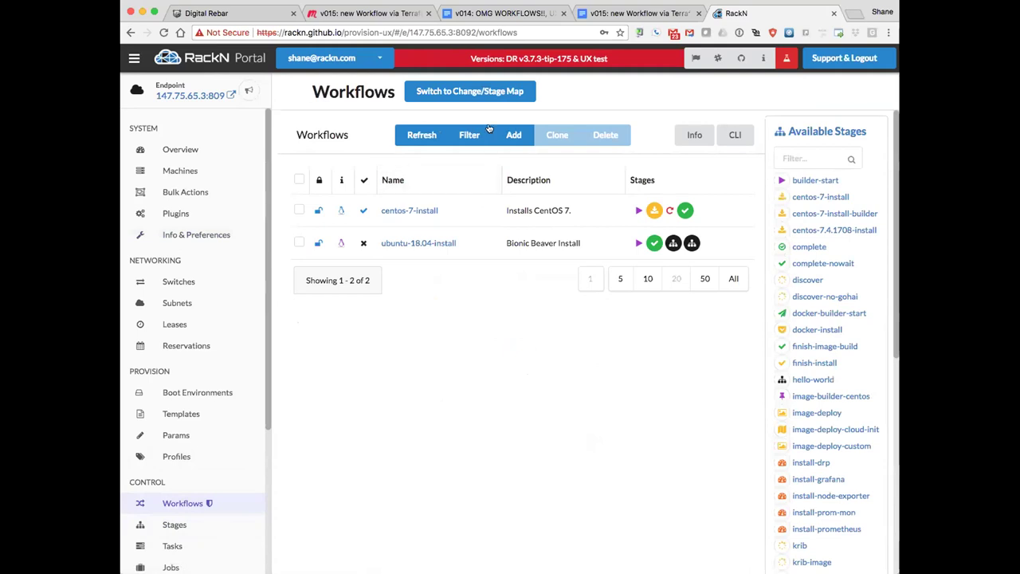
- View the Change/Stage Map again and open the Stages page
{"action": "left_click", "coordinate": [472, 93]}
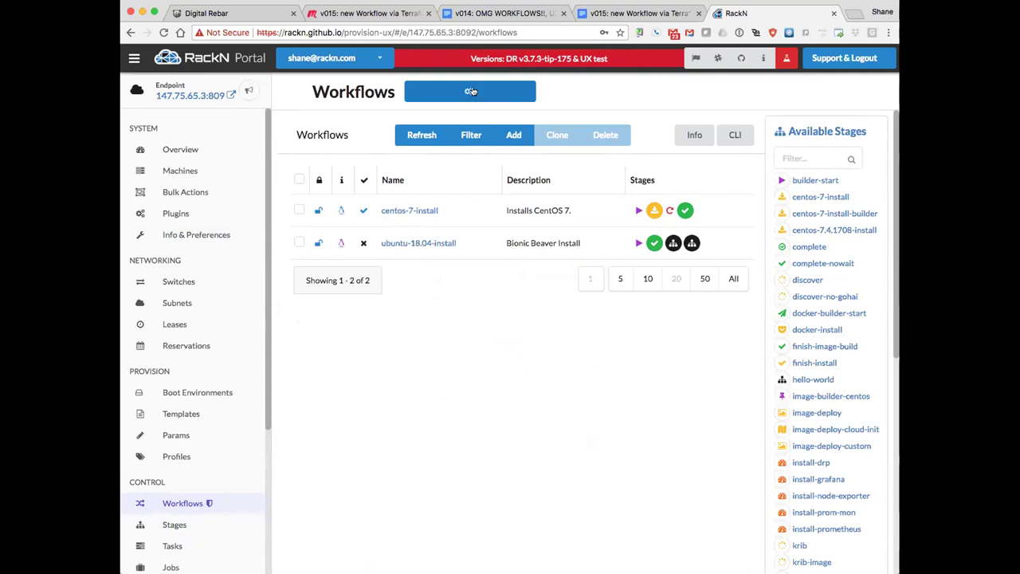
{"action": "left_click", "coordinate": [467, 93]}
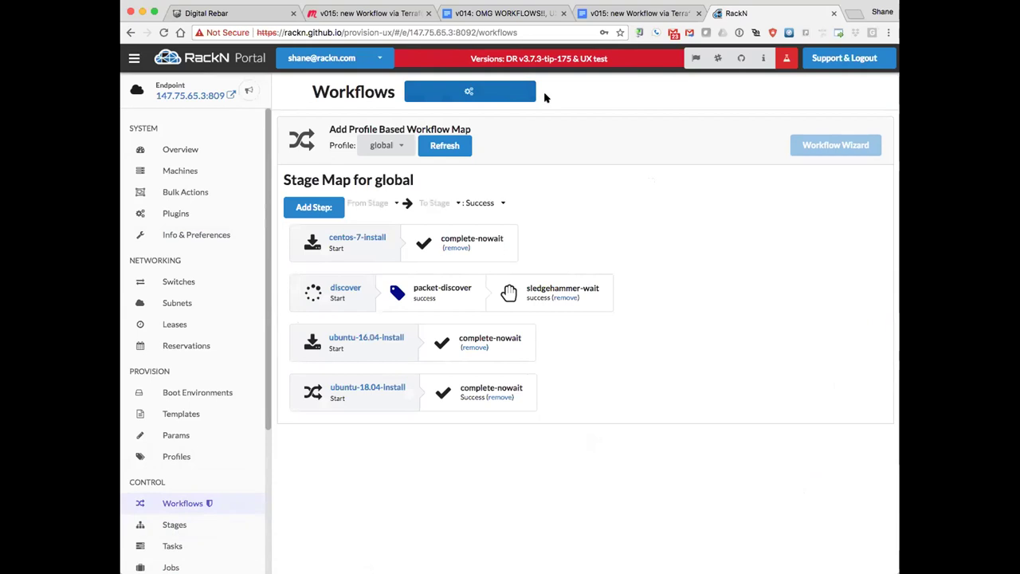
{"action": "left_click", "coordinate": [175, 523]}
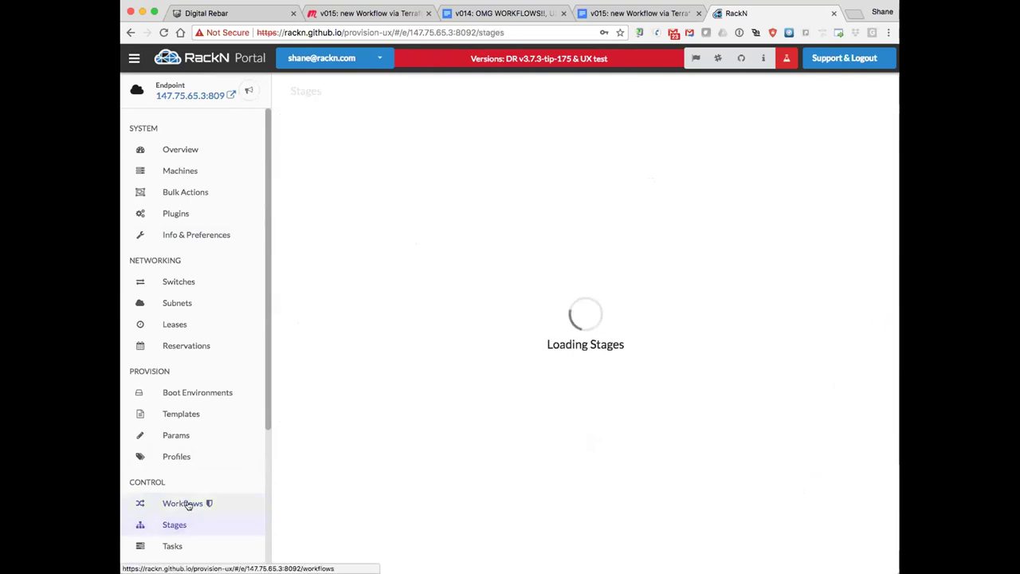
- Return to the workflow list and examine the stages of the ubuntu-18.04-install workflow
{"action": "left_click", "coordinate": [186, 503]}
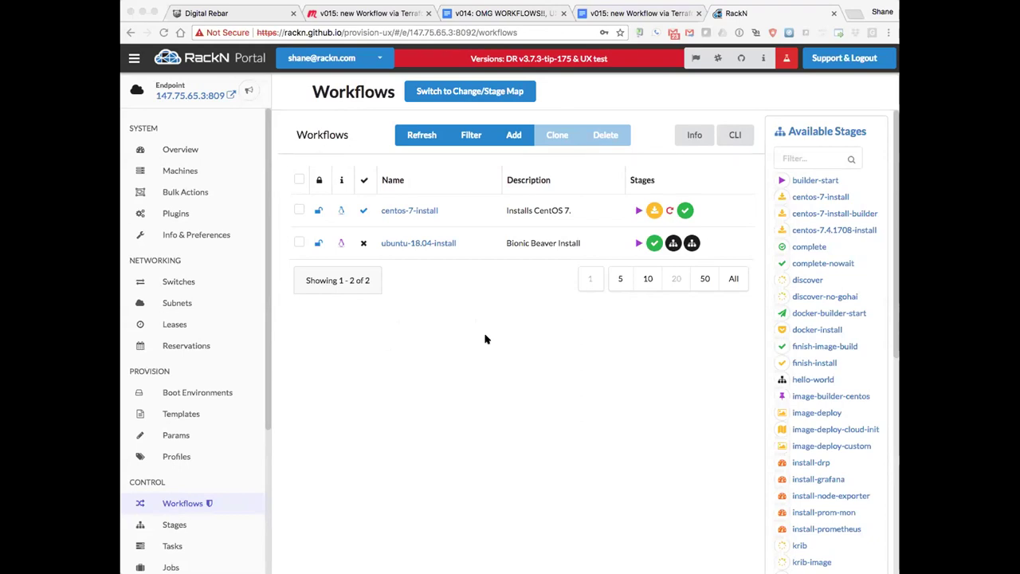
{"action": "left_click", "coordinate": [653, 244]}
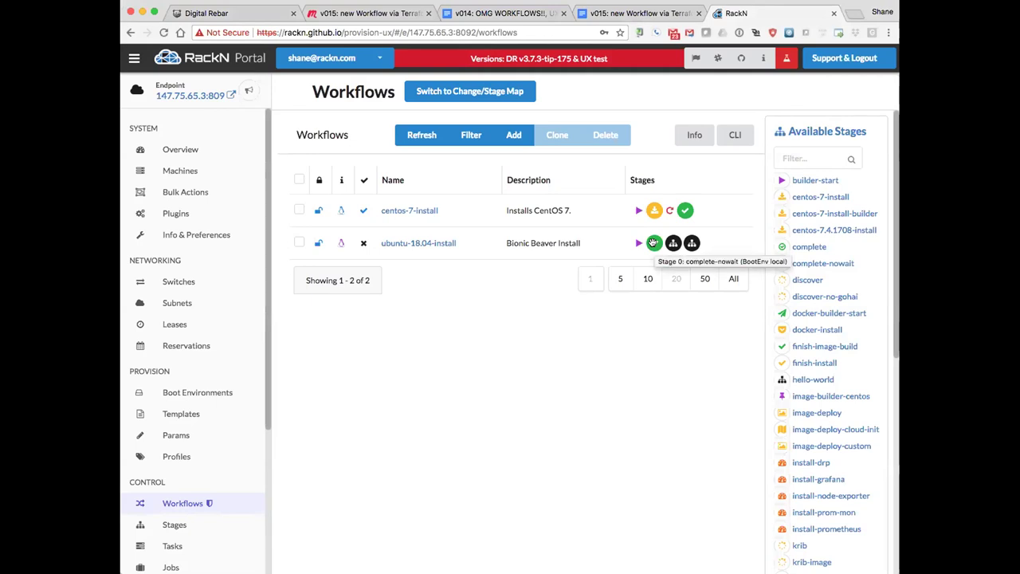
{"action": "left_click_drag", "start_coordinate": [652, 243], "coordinate": [709, 247]}
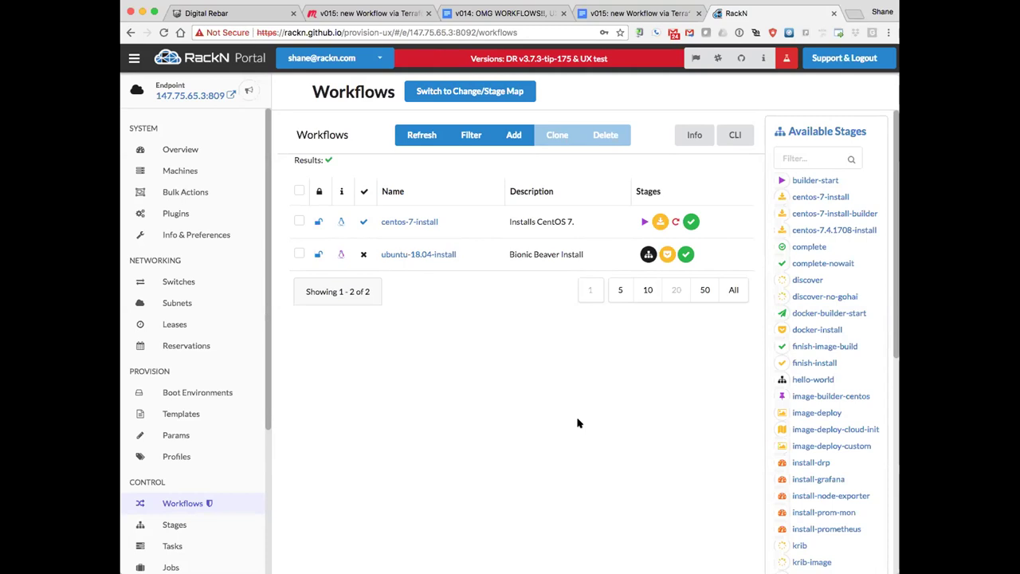
- Go to Info & Preferences and view the available choices for Default Workflow
{"action": "left_click", "coordinate": [199, 235]}
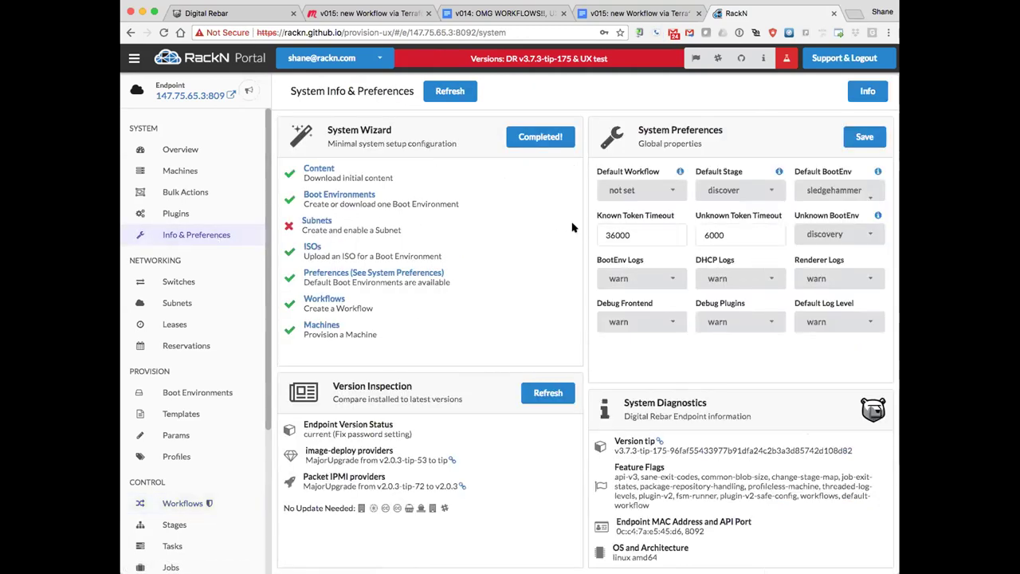
{"action": "left_click", "coordinate": [668, 193]}
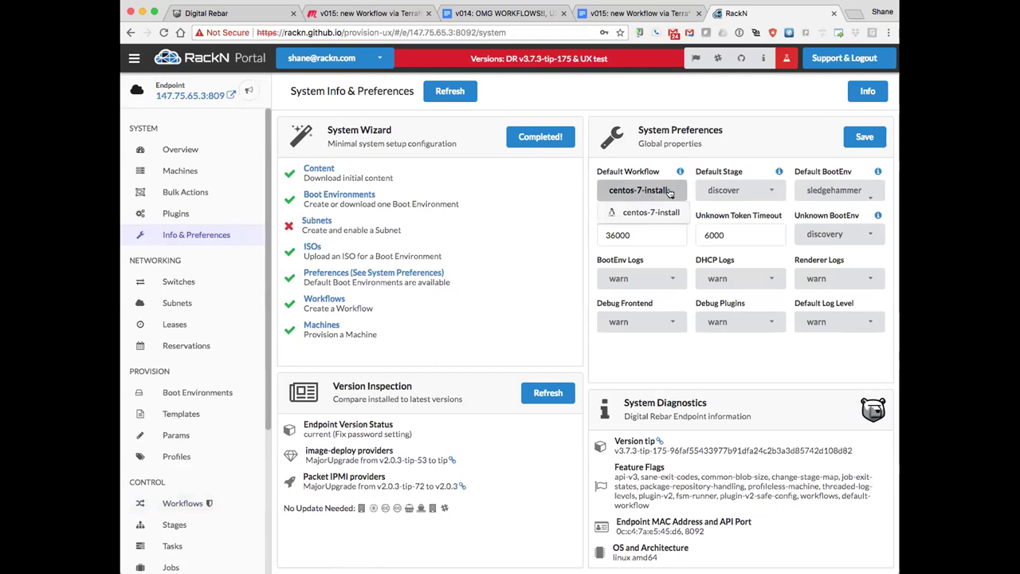
{"action": "left_click", "coordinate": [664, 159]}
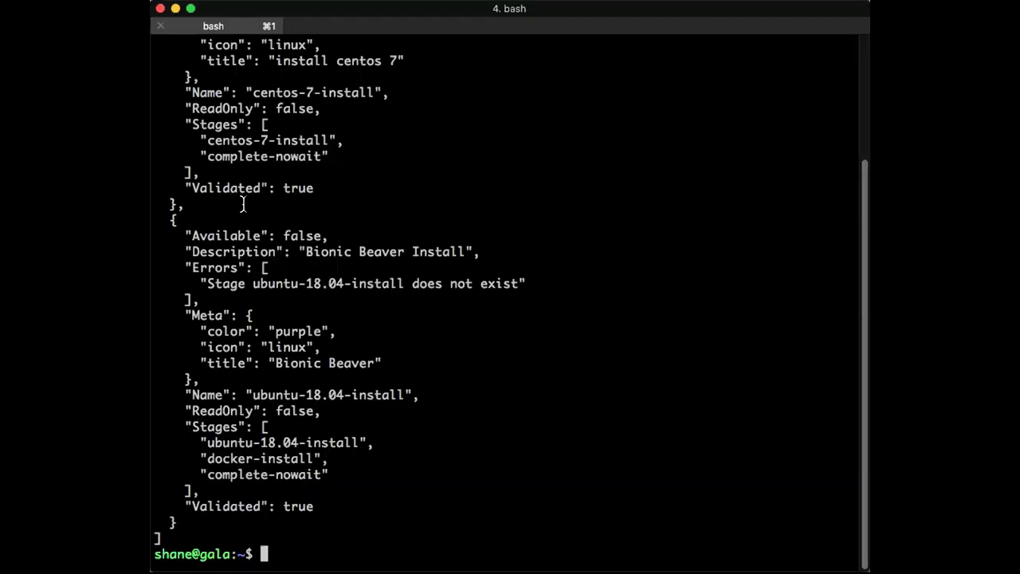
- List the workflows in the terminal with "drpcli workflows list | jq" and examine the formatted output
{"action": "key", "text": "Return"}
{"action": "key", "text": "Up"}
{"action": "type", "text": "| jq"}
{"action": "key", "text": "Return"}
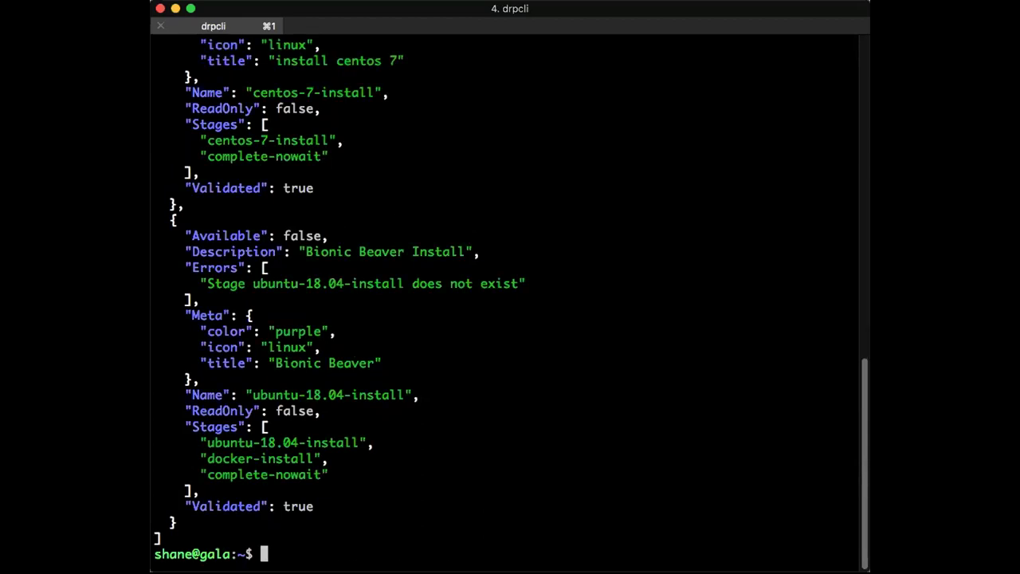
{"action": "scroll", "coordinate": [486, 194], "scroll_direction": "up", "scroll_amount": 3}
{"action": "scroll", "coordinate": [486, 195], "scroll_direction": "down", "scroll_amount": 10}
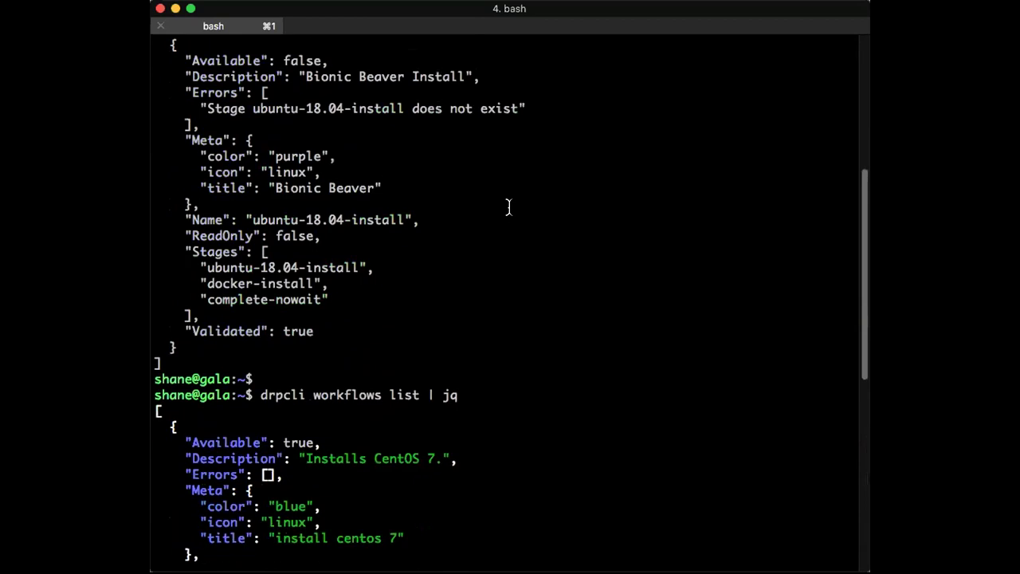
{"action": "scroll", "coordinate": [504, 215], "scroll_direction": "down", "scroll_amount": 3}
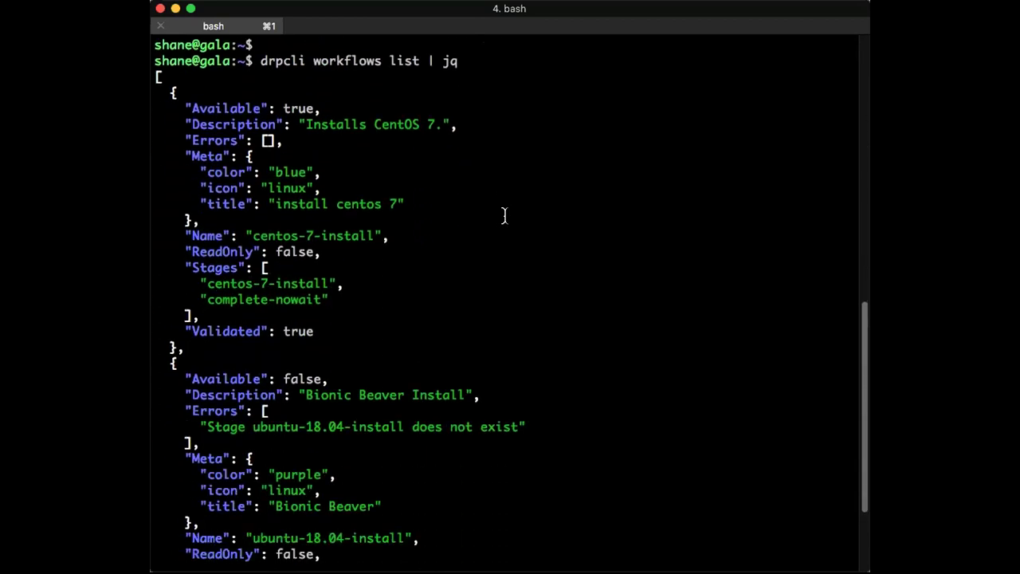